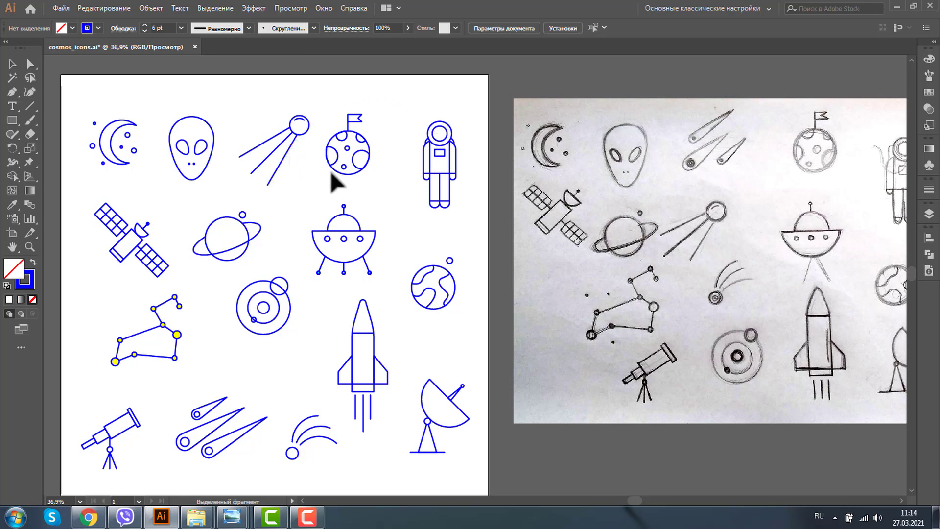
Step: Select the planet-with-flag icon group on the space icons artboard
{"action": "left_click", "coordinate": [340, 141]}
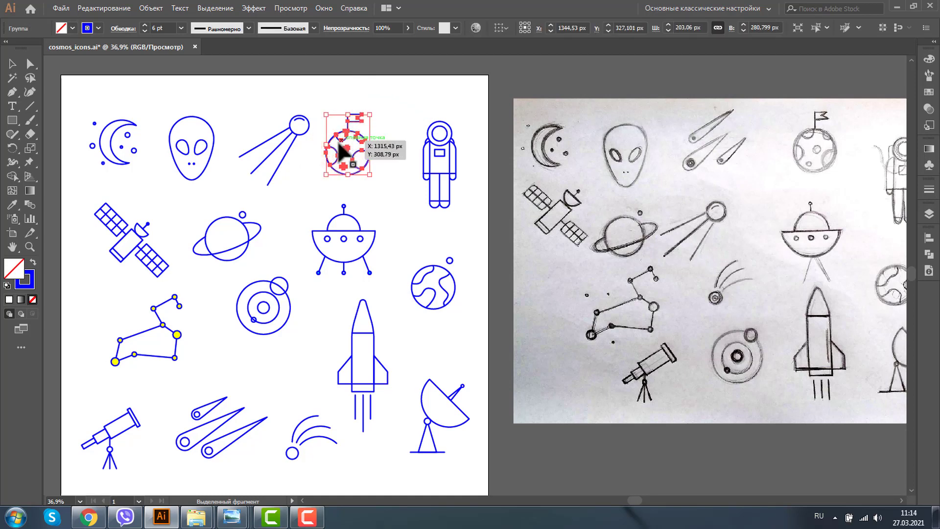
Step: Start a new document at 500 px width and height with 3 artboards
{"action": "left_click", "coordinate": [61, 8]}
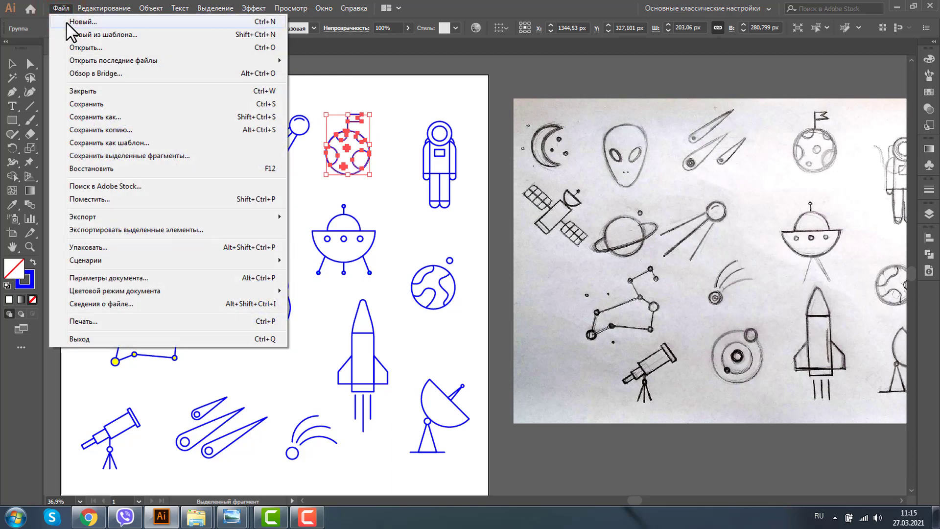
{"action": "left_click", "coordinate": [74, 22]}
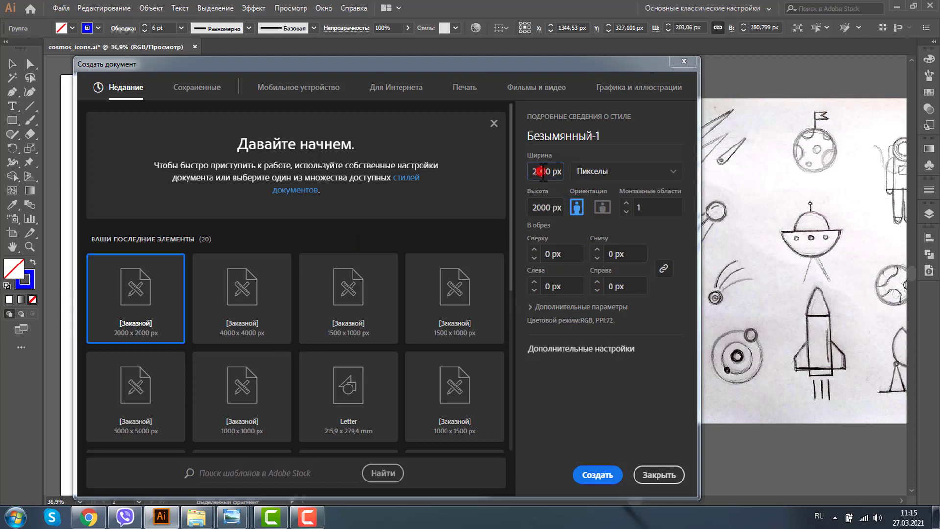
{"action": "left_click_drag", "start_coordinate": [543, 172], "coordinate": [536, 172]}
{"action": "type", "text": "5"}
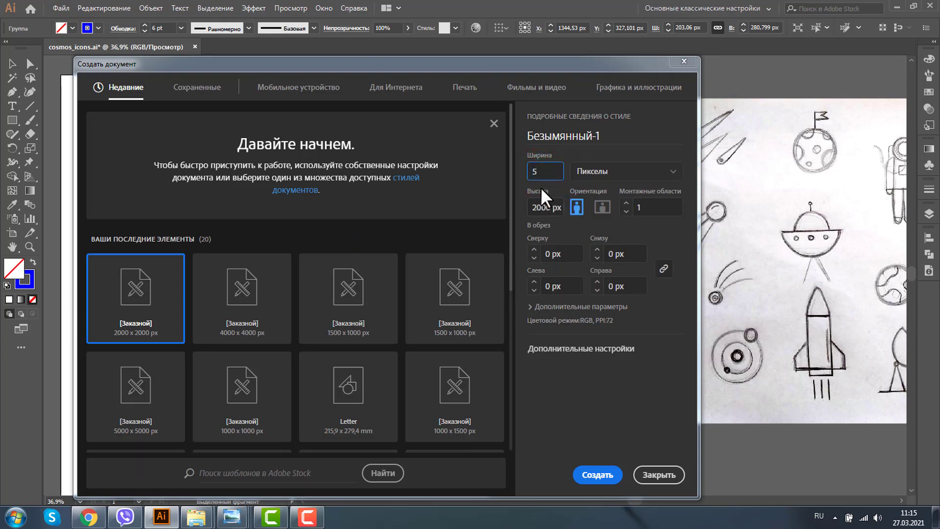
{"action": "type", "text": "00"}
{"action": "left_click_drag", "start_coordinate": [539, 207], "coordinate": [526, 208]}
{"action": "type", "text": "500"}
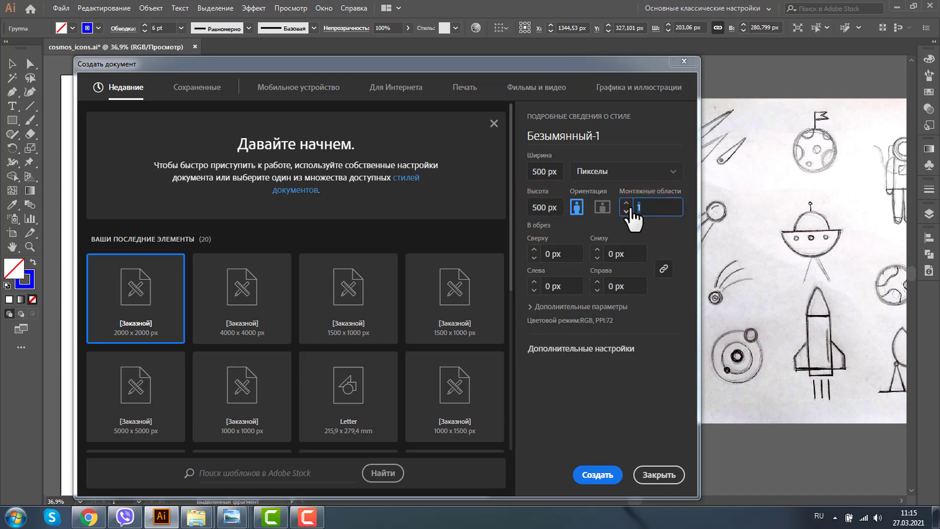
{"action": "left_click", "coordinate": [628, 213]}
{"action": "type", "text": "3"}
{"action": "left_click", "coordinate": [598, 475]}
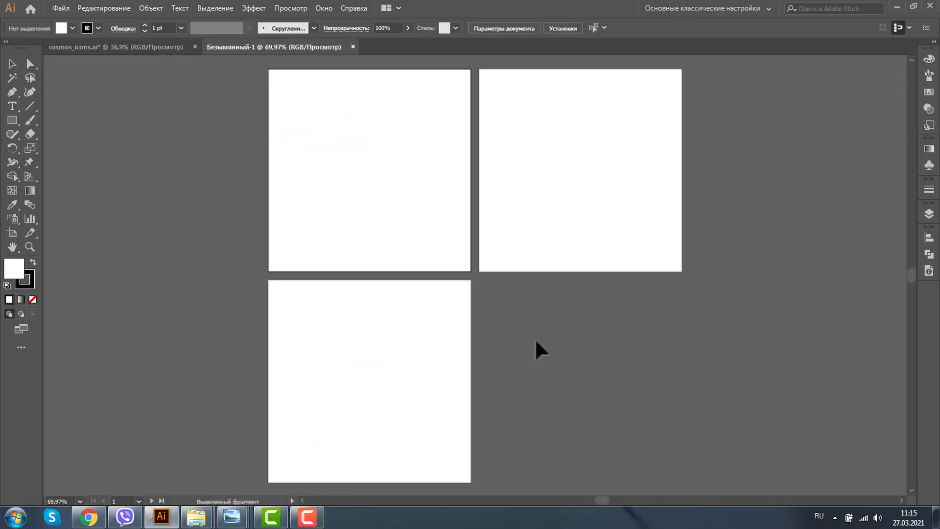
Step: Paste the planet icon and move it into the first artboard
{"action": "key", "text": "ctrl+v"}
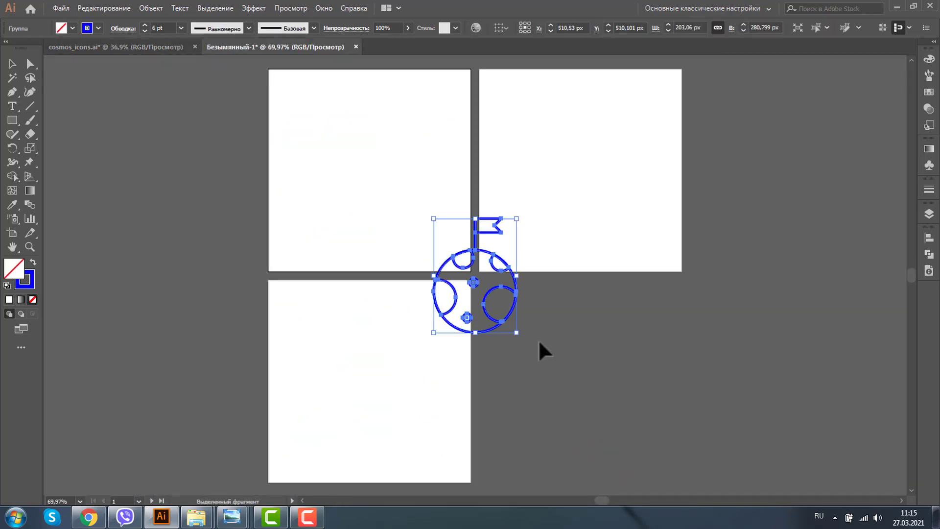
{"action": "left_click_drag", "start_coordinate": [474, 283], "coordinate": [380, 168]}
{"action": "left_click", "coordinate": [30, 247]}
{"action": "left_click_drag", "start_coordinate": [260, 69], "coordinate": [413, 275]}
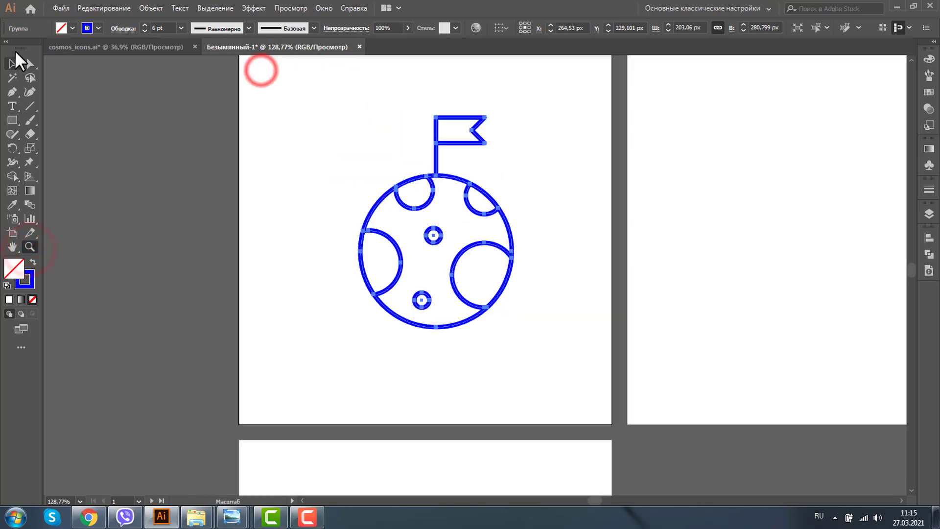
{"action": "left_click", "coordinate": [12, 63]}
{"action": "left_click", "coordinate": [166, 204]}
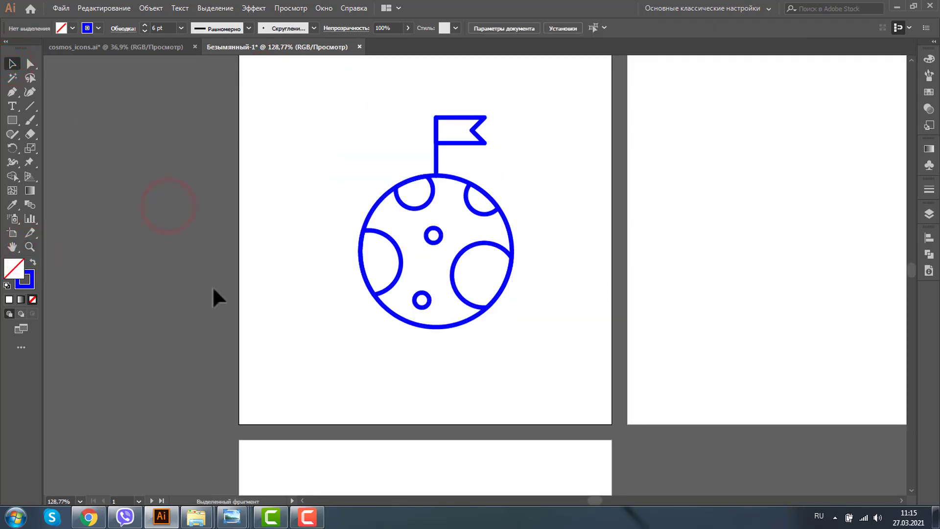
{"action": "left_click", "coordinate": [437, 173]}
Step: Enlarge the planet to about 264 × 365 px and center it in the first artboard
{"action": "left_click_drag", "start_coordinate": [360, 117], "coordinate": [299, 81]}
{"action": "left_click", "coordinate": [30, 246]}
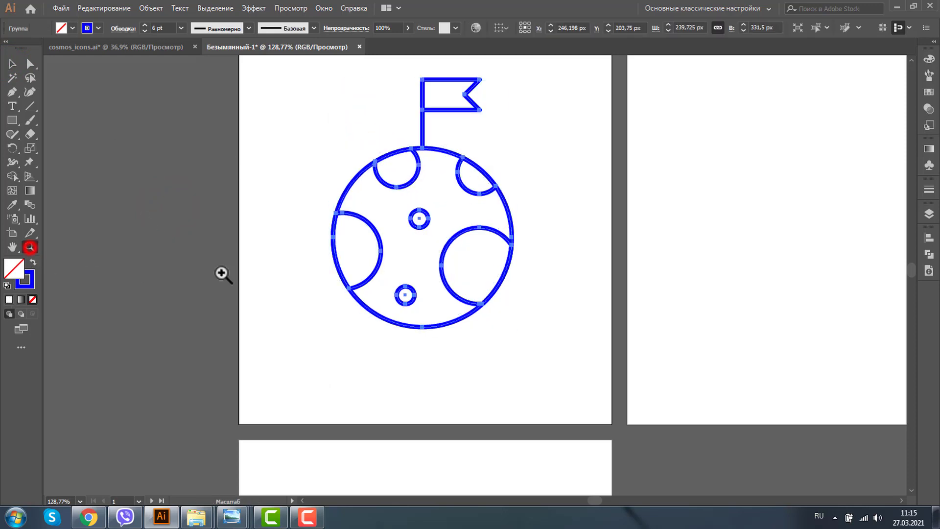
{"action": "left_click", "coordinate": [431, 273], "text": "alt"}
{"action": "left_click", "coordinate": [13, 65]}
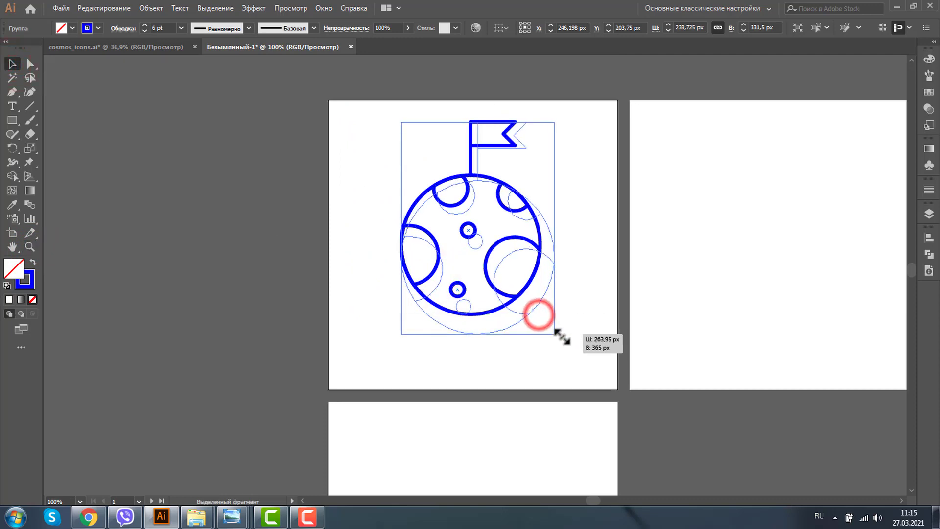
{"action": "left_click_drag", "start_coordinate": [539, 314], "coordinate": [553, 333]}
{"action": "left_click_drag", "start_coordinate": [483, 244], "coordinate": [474, 259]}
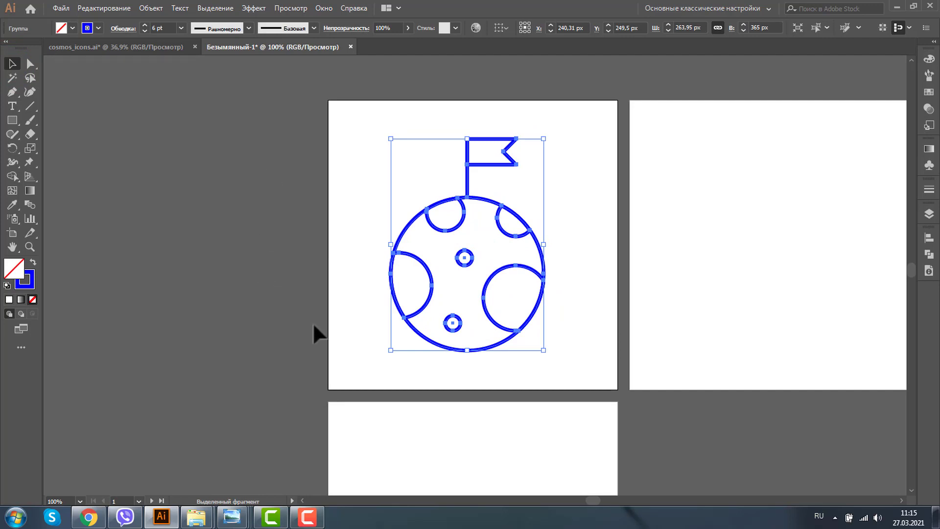
Step: Set the planet's stroke to 10 pt and Alt-drag a copy onto the second artboard
{"action": "left_click", "coordinate": [144, 27]}
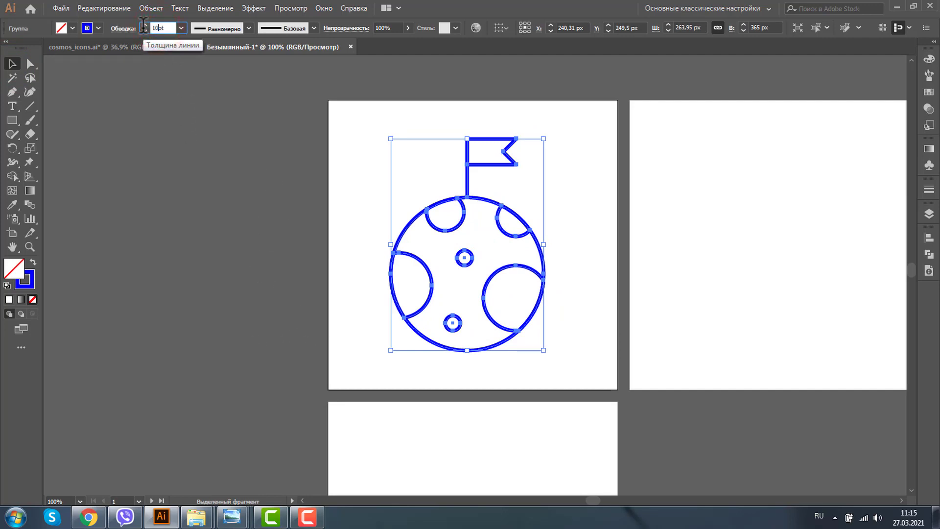
{"action": "key", "text": "Return"}
{"action": "left_click", "coordinate": [161, 159]}
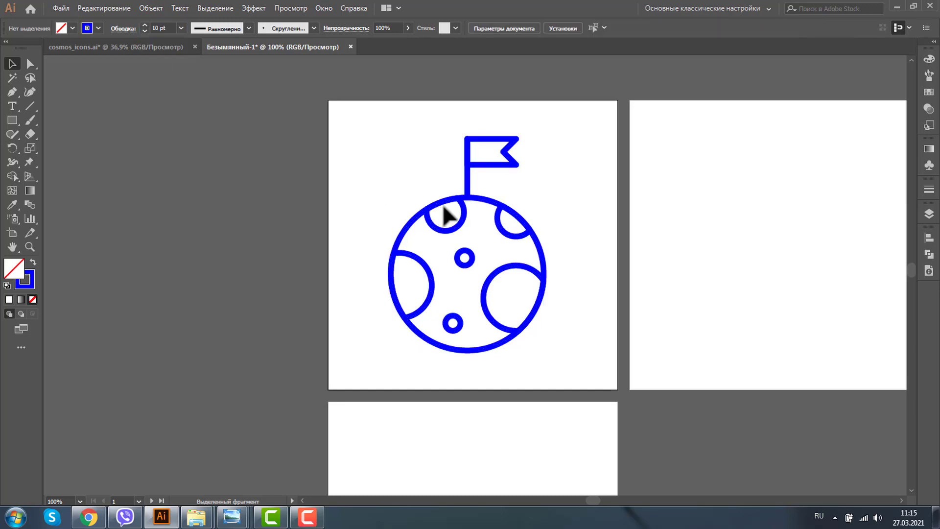
{"action": "left_click_drag", "start_coordinate": [444, 209], "coordinate": [771, 214]}
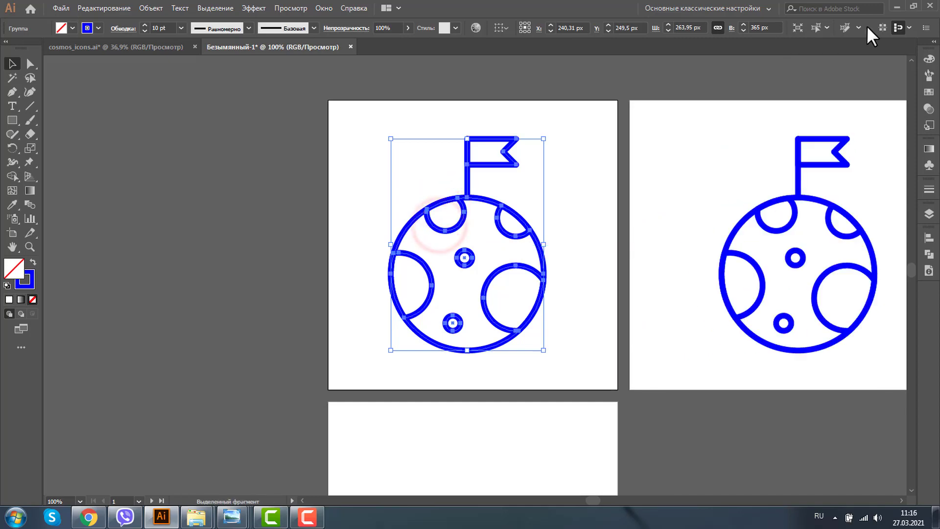
Step: Show the Transform panel with Scale Strokes & Effects turned on
{"action": "left_click", "coordinate": [323, 8]}
{"action": "left_click", "coordinate": [350, 513]}
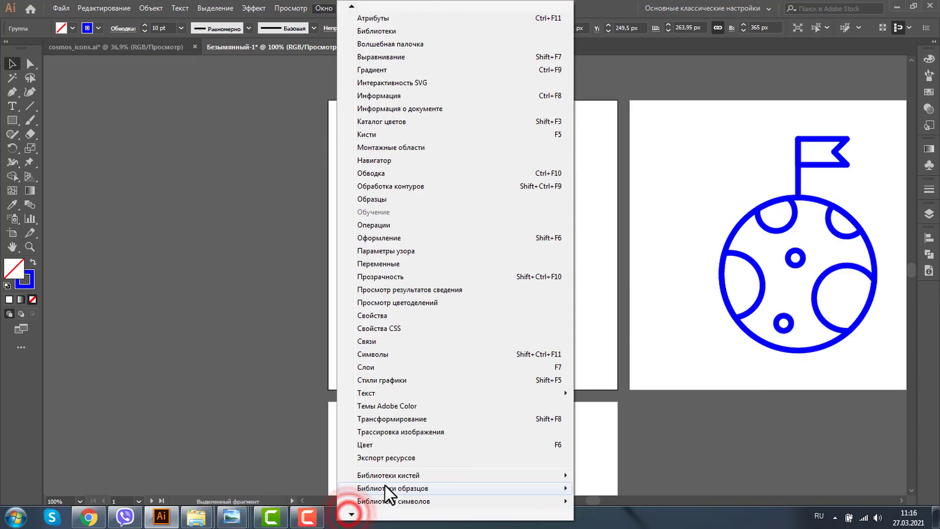
{"action": "left_click", "coordinate": [390, 419]}
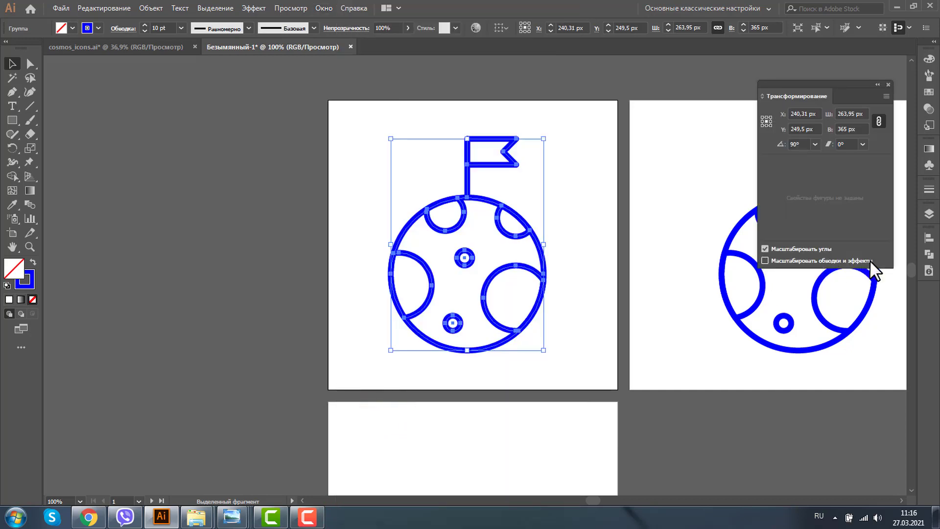
{"action": "left_click", "coordinate": [765, 260]}
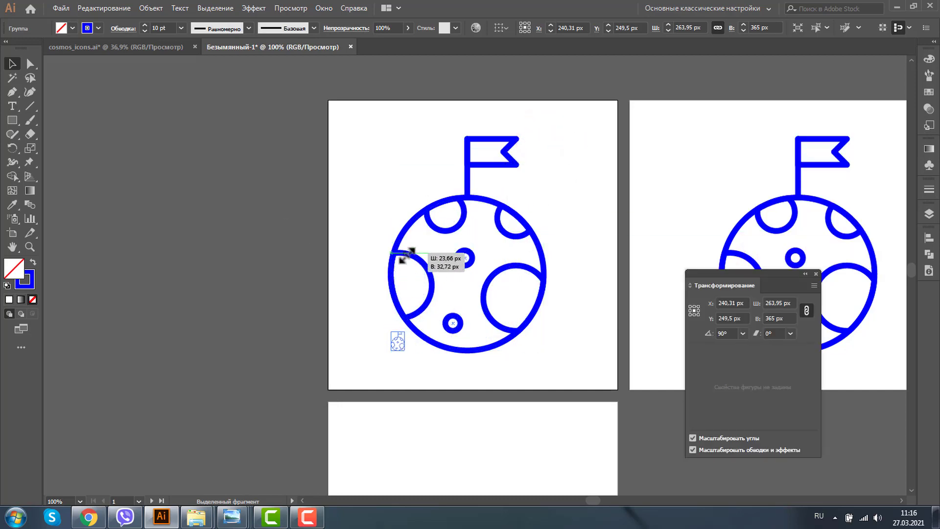
Step: Test-shrink the planet, restore its original size, and move the Transform panel aside
{"action": "left_click_drag", "start_coordinate": [545, 138], "coordinate": [412, 257]}
{"action": "left_click", "coordinate": [259, 315]}
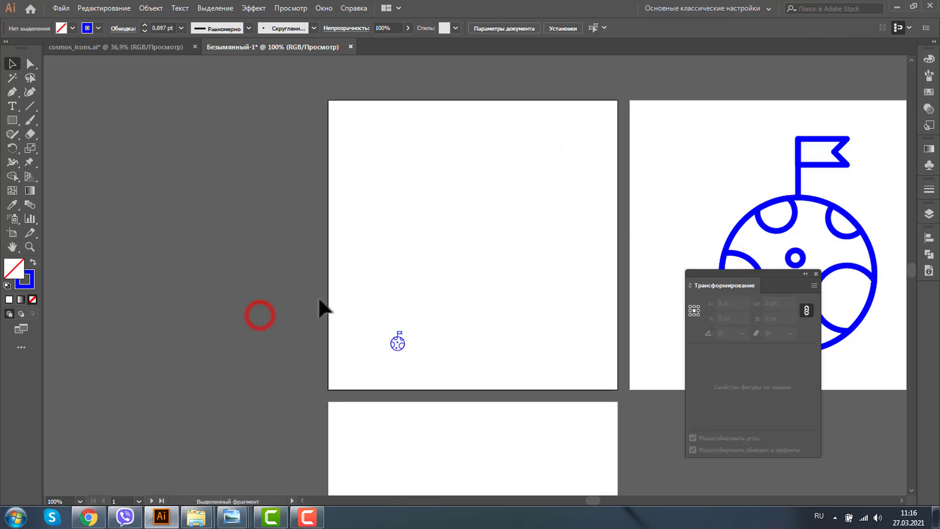
{"action": "left_click", "coordinate": [405, 342]}
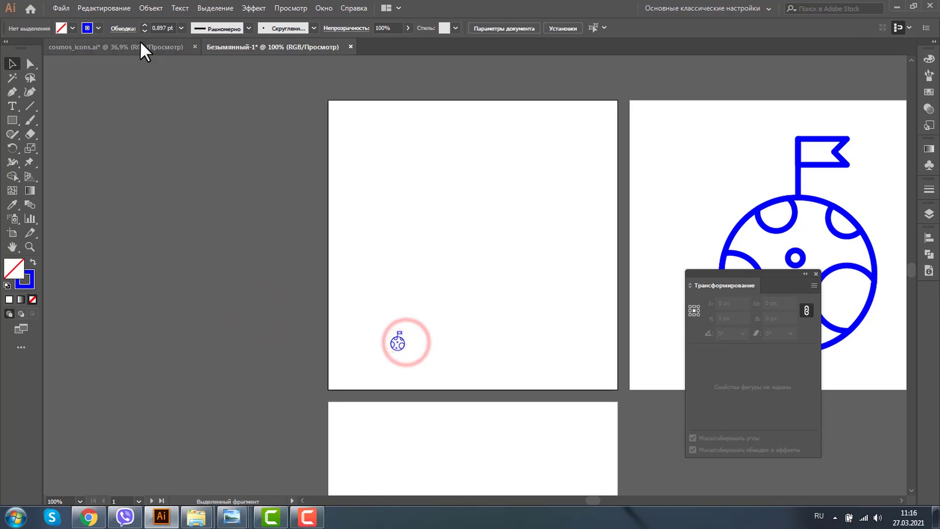
{"action": "left_click", "coordinate": [398, 343]}
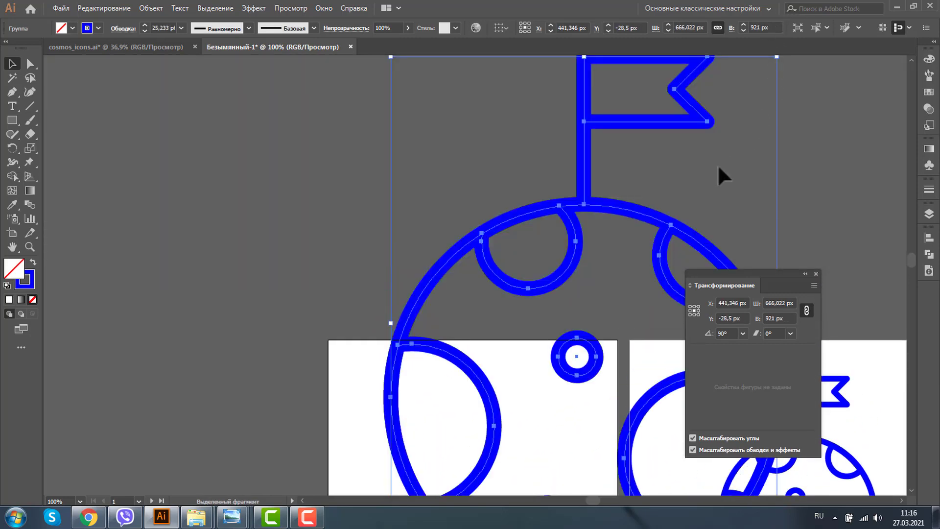
{"action": "key", "text": "ctrl+z"}
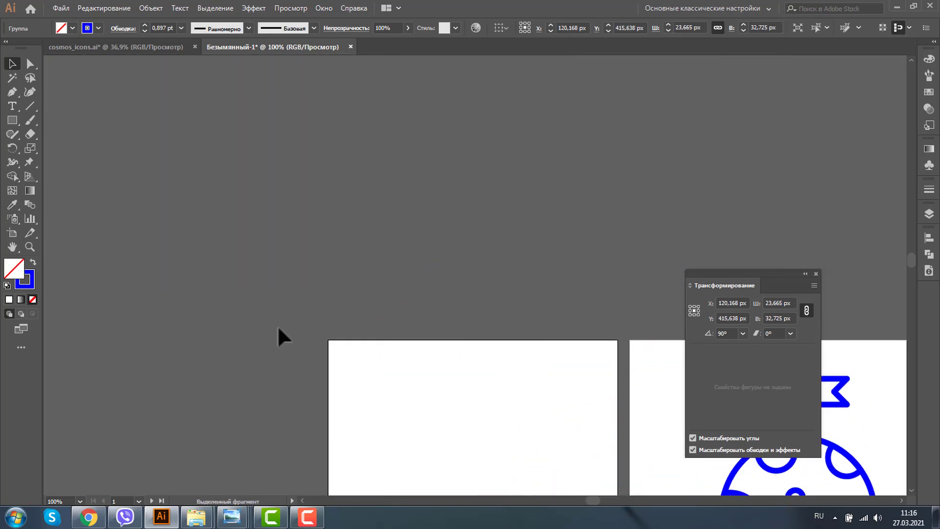
{"action": "key", "text": "ctrl+shift+z"}
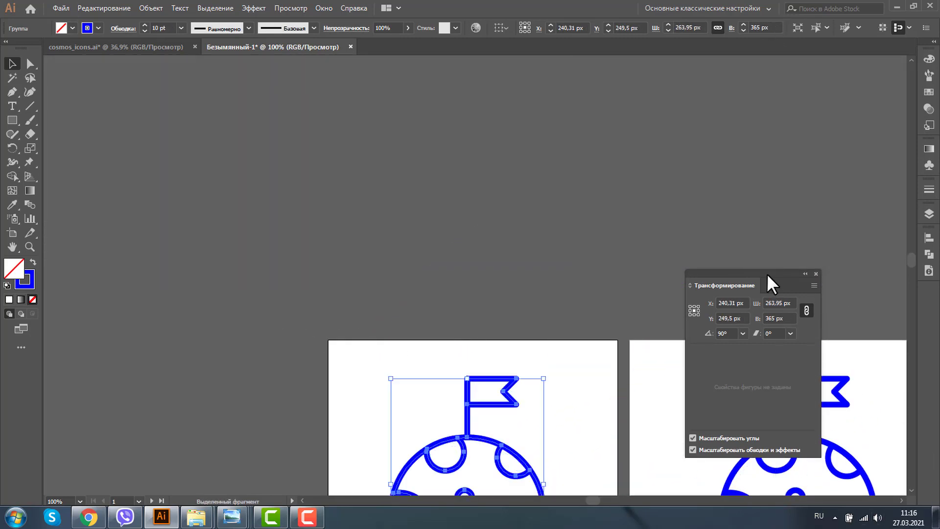
{"action": "left_click_drag", "start_coordinate": [767, 273], "coordinate": [792, 169]}
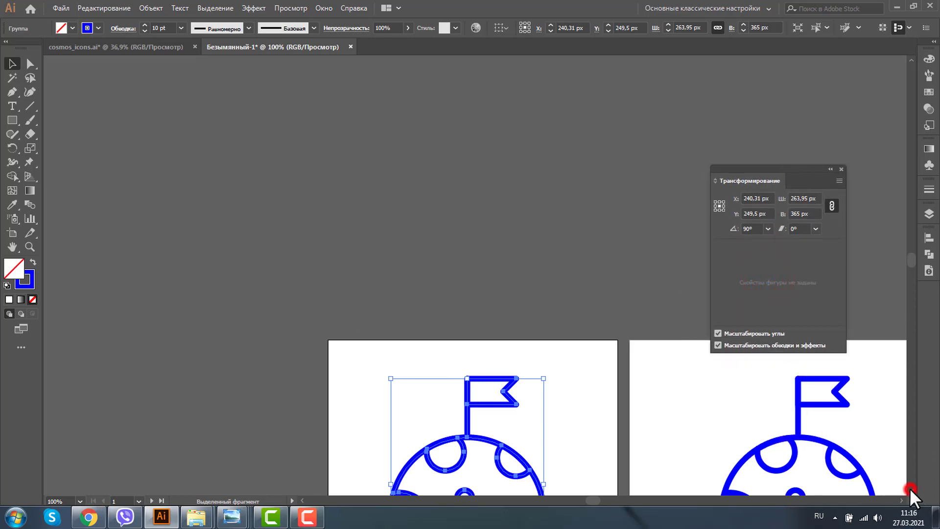
{"action": "scroll", "coordinate": [910, 487], "scroll_direction": "down", "scroll_amount": 5}
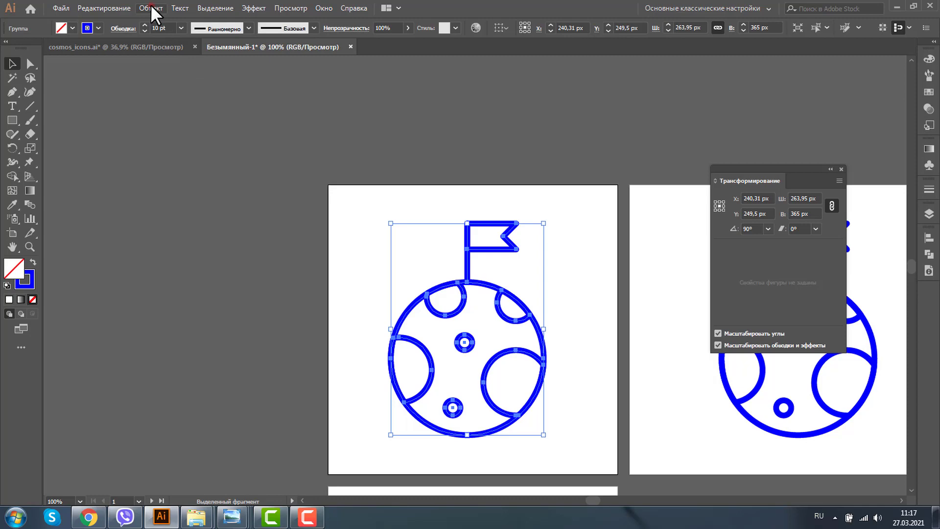
Step: Expand the planet's strokes into filled outline shapes
{"action": "left_click", "coordinate": [151, 6]}
{"action": "left_click", "coordinate": [168, 132]}
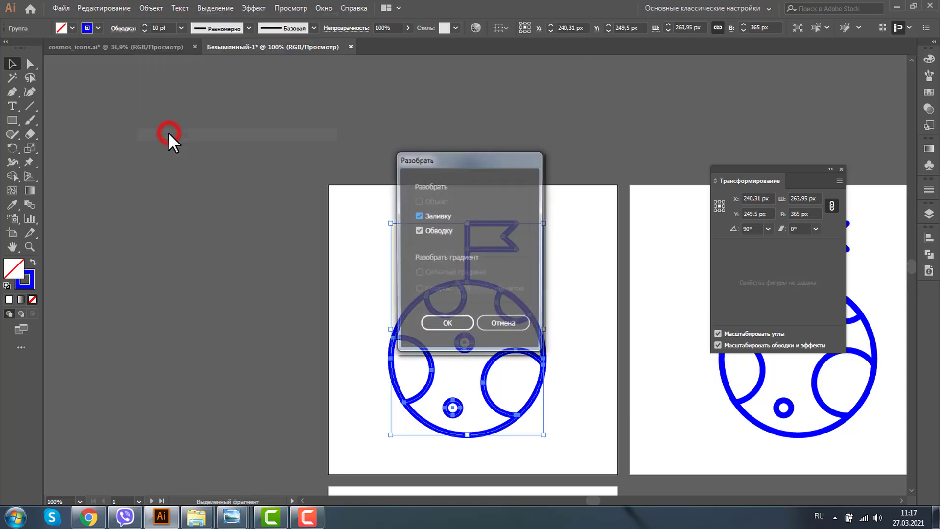
{"action": "left_click", "coordinate": [444, 321]}
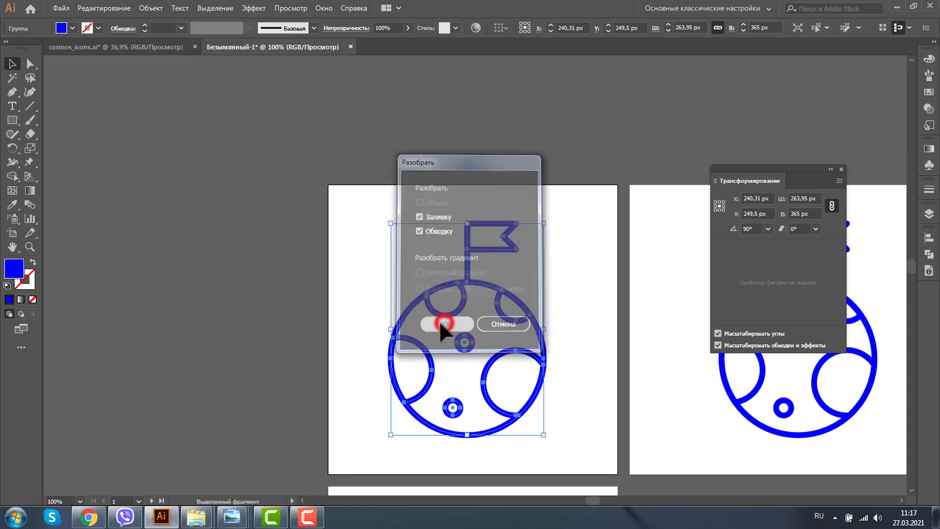
{"action": "key", "text": "ctrl+y"}
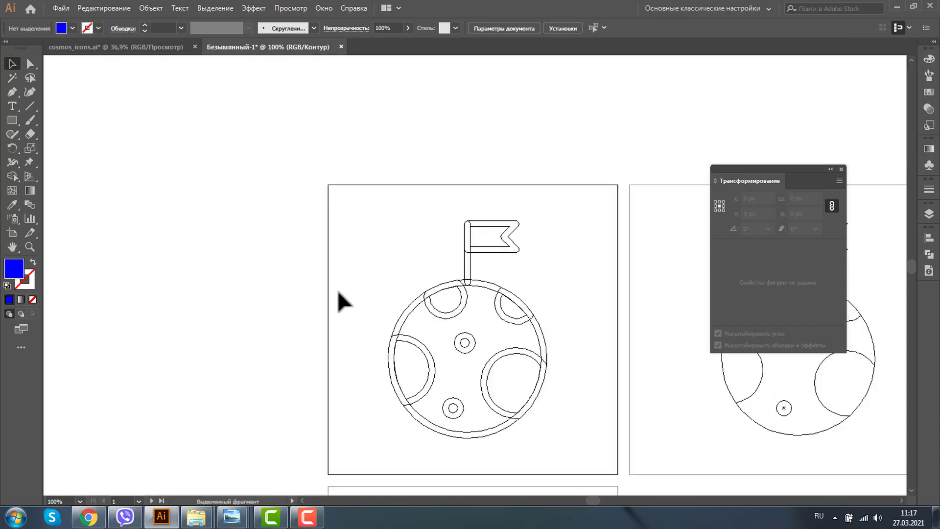
{"action": "key", "text": "ctrl+z"}
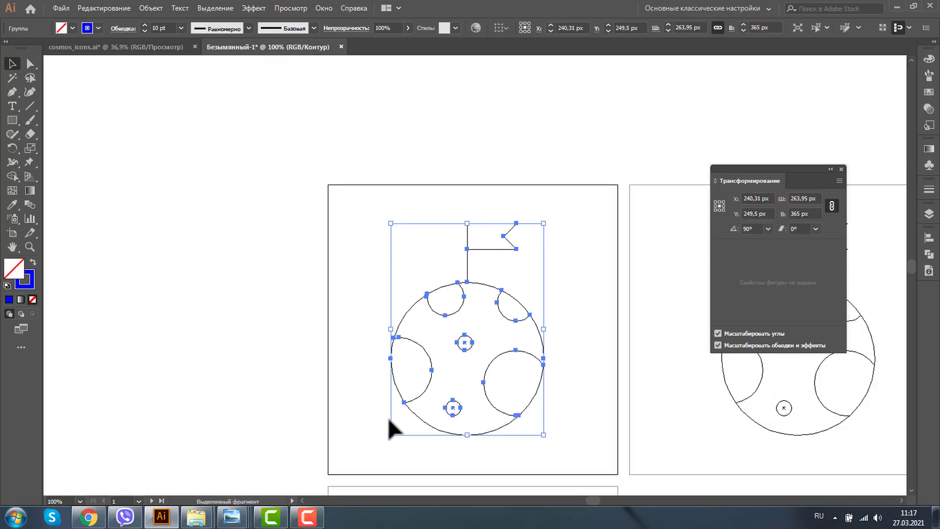
{"action": "key", "text": "ctrl+shift+z"}
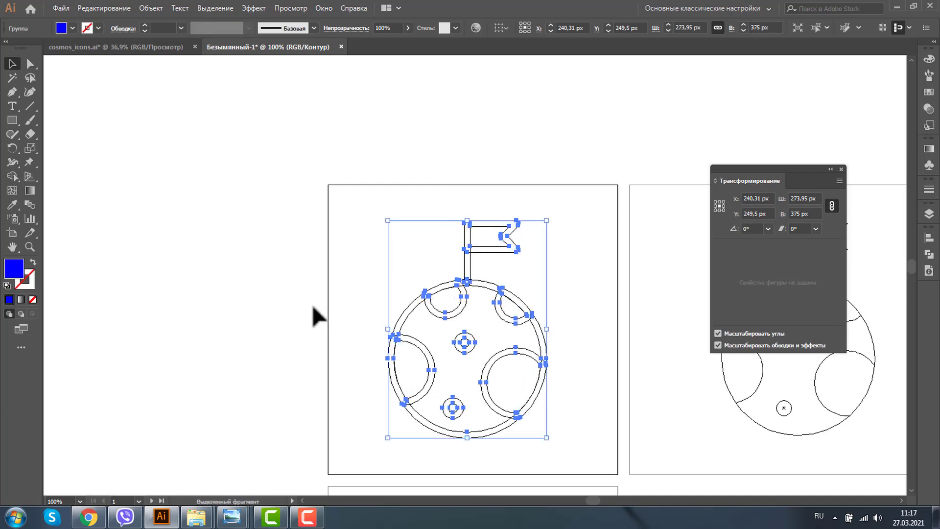
Step: Unite the expanded planet shapes with Pathfinder and return to Preview view
{"action": "left_click", "coordinate": [312, 305]}
{"action": "mouse_move", "coordinate": [361, 157]}
{"action": "left_mouse_down"}
{"action": "mouse_move", "coordinate": [496, 398]}
{"action": "mouse_move", "coordinate": [577, 448]}
{"action": "left_mouse_up"}
{"action": "left_click", "coordinate": [929, 254]}
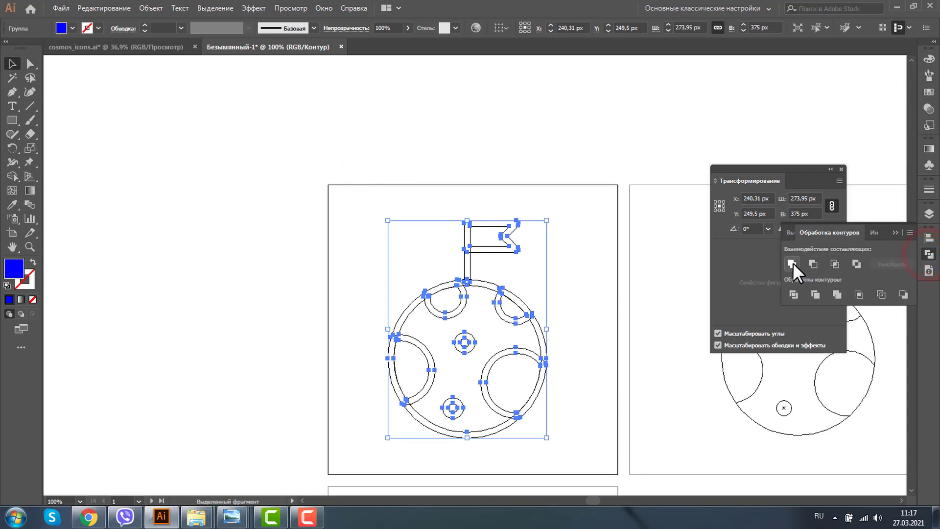
{"action": "left_click", "coordinate": [793, 263]}
{"action": "left_click", "coordinate": [292, 328]}
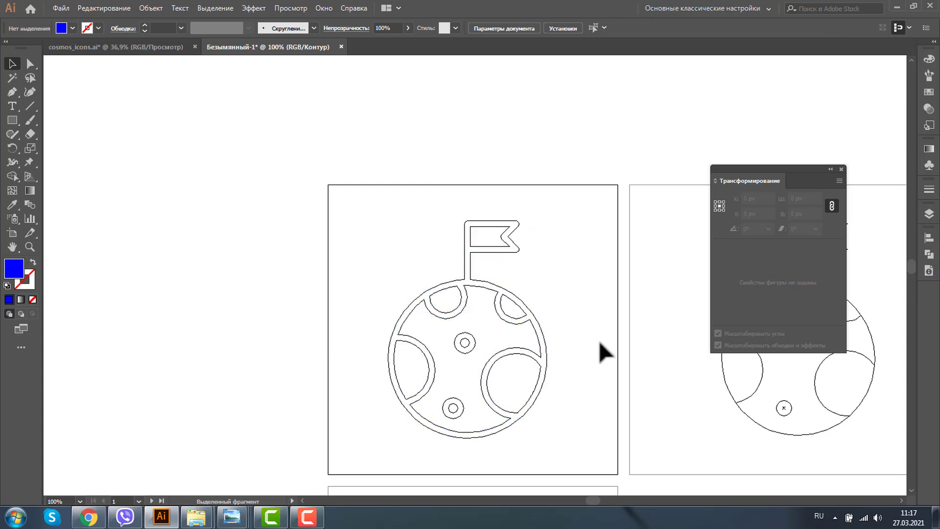
{"action": "key", "text": "ctrl+y"}
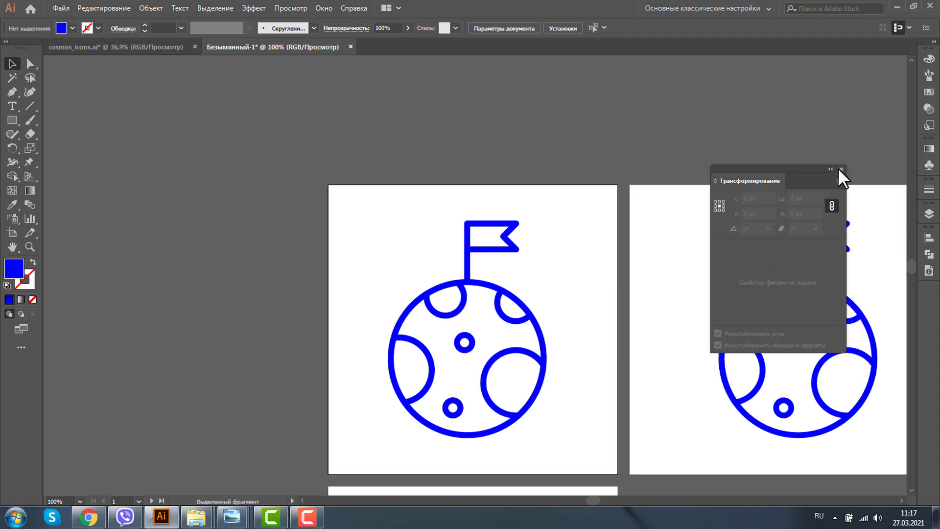
Step: Fill the left planet with dark navy #090972
{"action": "left_click", "coordinate": [842, 168]}
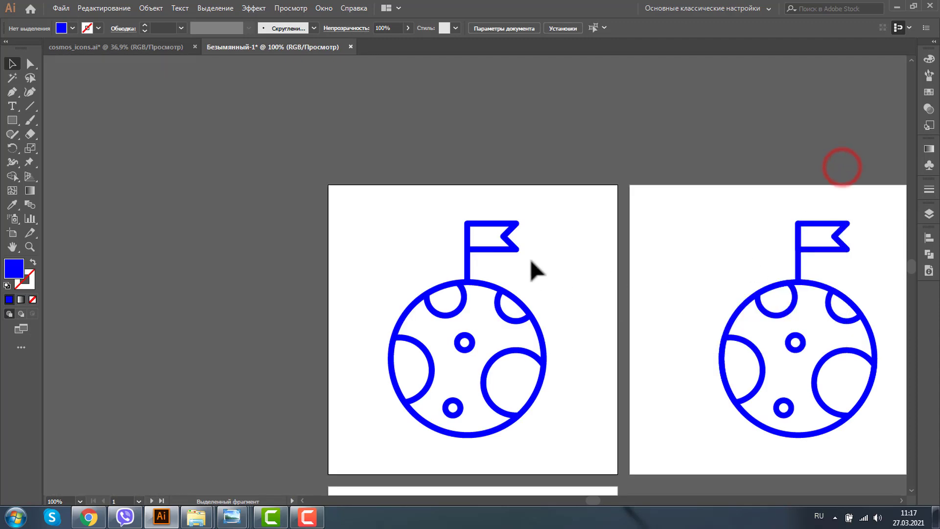
{"action": "left_click", "coordinate": [514, 243]}
{"action": "double_click", "coordinate": [17, 268]}
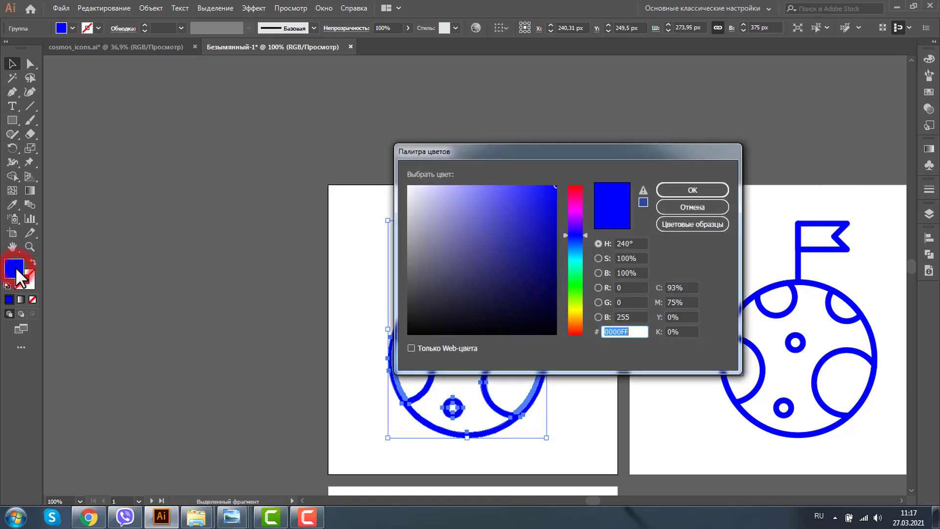
{"action": "left_click", "coordinate": [543, 267]}
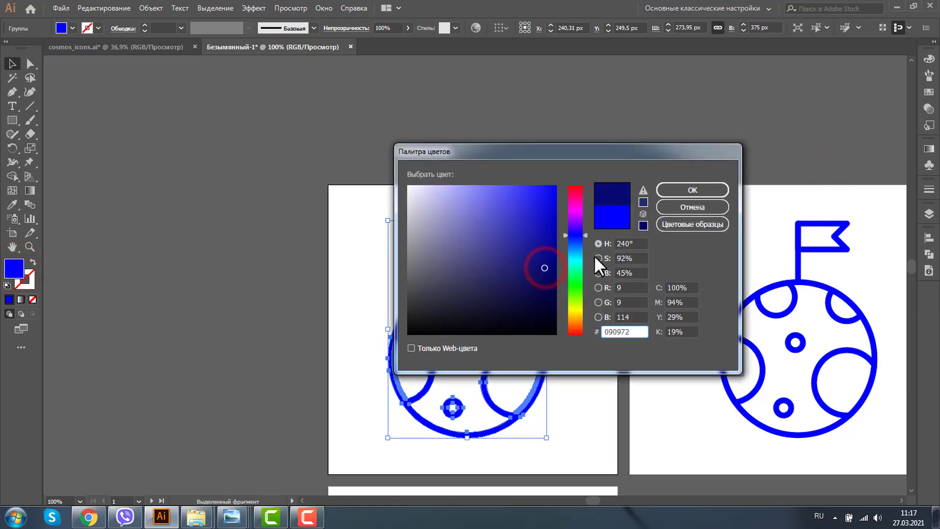
{"action": "left_click", "coordinate": [690, 188]}
{"action": "left_click", "coordinate": [248, 247]}
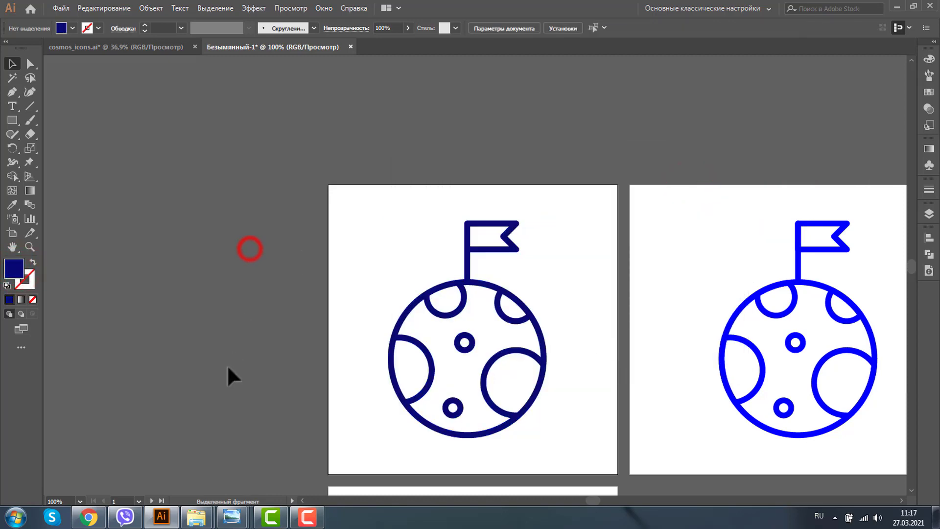
Step: Draw a lavender-filled square covering the whole left artboard
{"action": "left_click", "coordinate": [16, 121]}
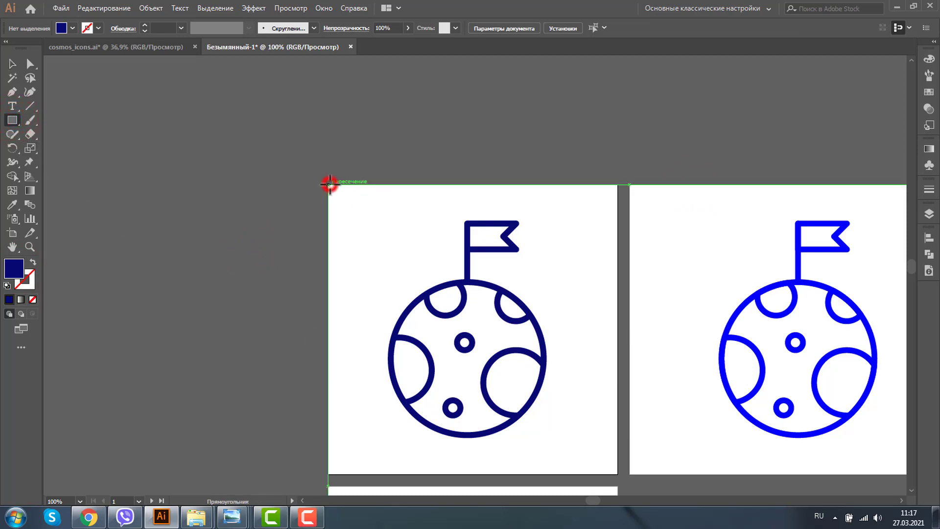
{"action": "left_click_drag", "start_coordinate": [329, 185], "coordinate": [618, 474]}
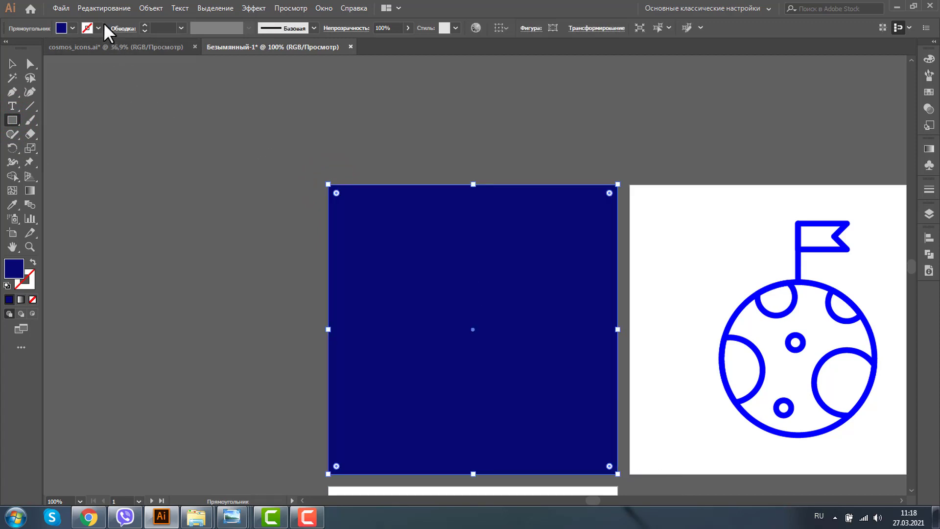
{"action": "double_click", "coordinate": [12, 271]}
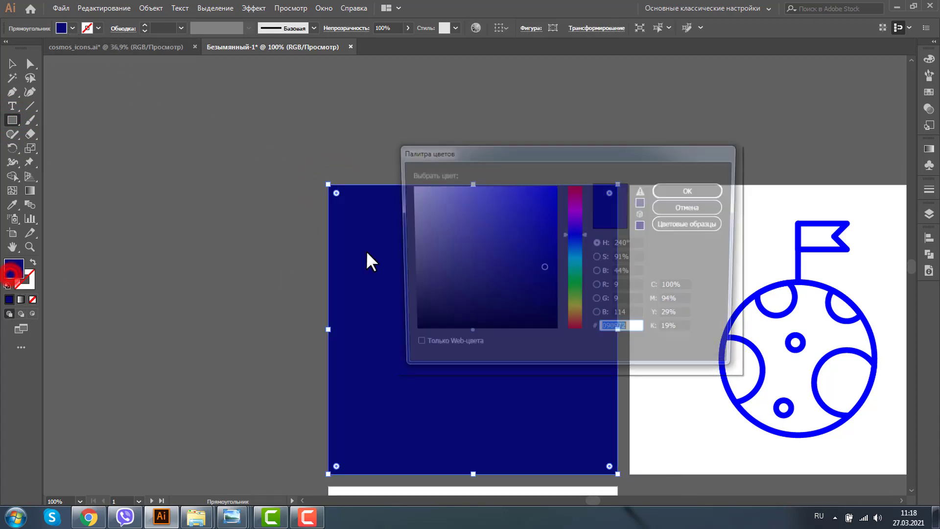
{"action": "left_click", "coordinate": [437, 190]}
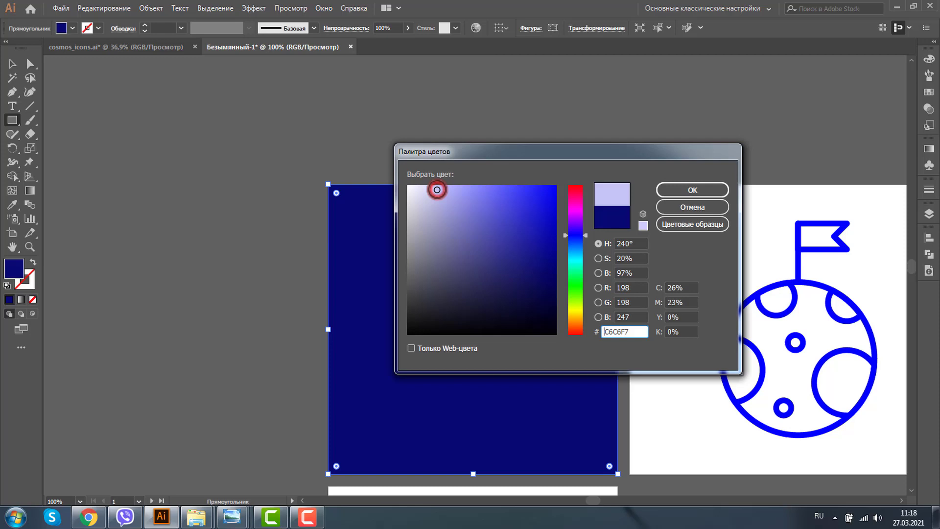
{"action": "left_click", "coordinate": [455, 212]}
{"action": "left_click", "coordinate": [667, 190]}
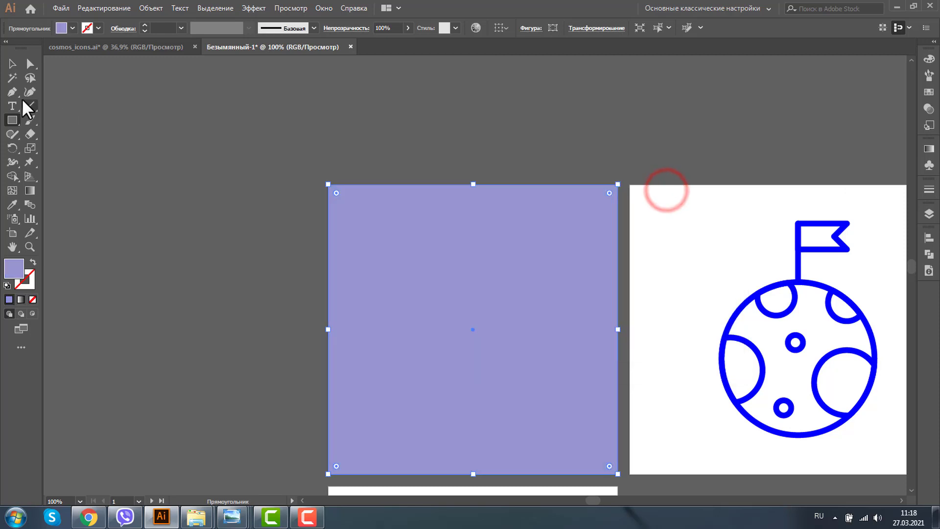
Step: Send the lavender square behind the navy planet
{"action": "left_click", "coordinate": [12, 63]}
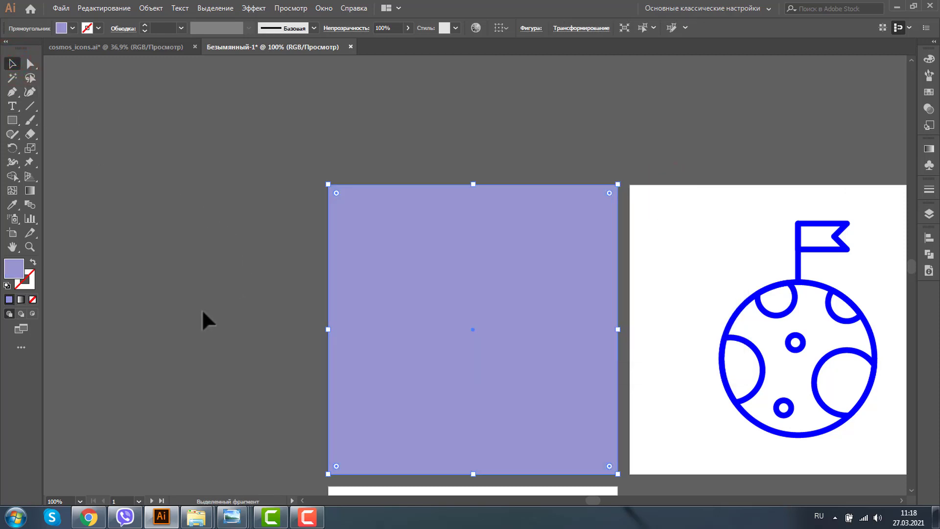
{"action": "key", "text": "ctrl+v"}
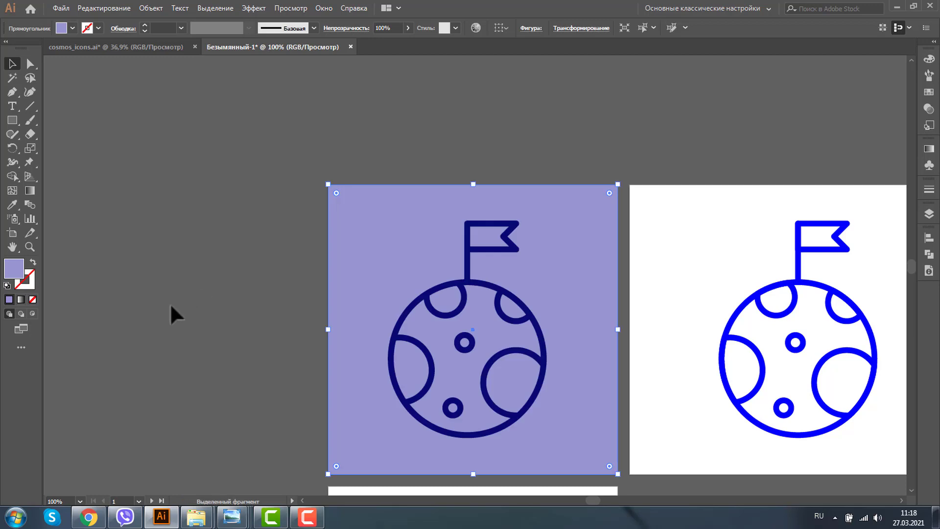
{"action": "left_click", "coordinate": [171, 306]}
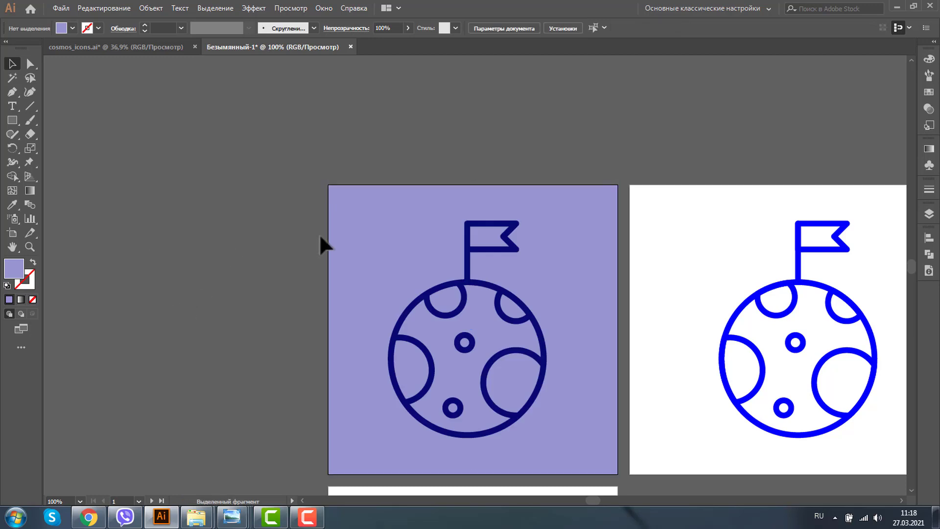
{"action": "left_click", "coordinate": [12, 232]}
Step: Duplicate the lavender artboard and its artwork to the left
{"action": "left_click_drag", "start_coordinate": [462, 294], "coordinate": [155, 292]}
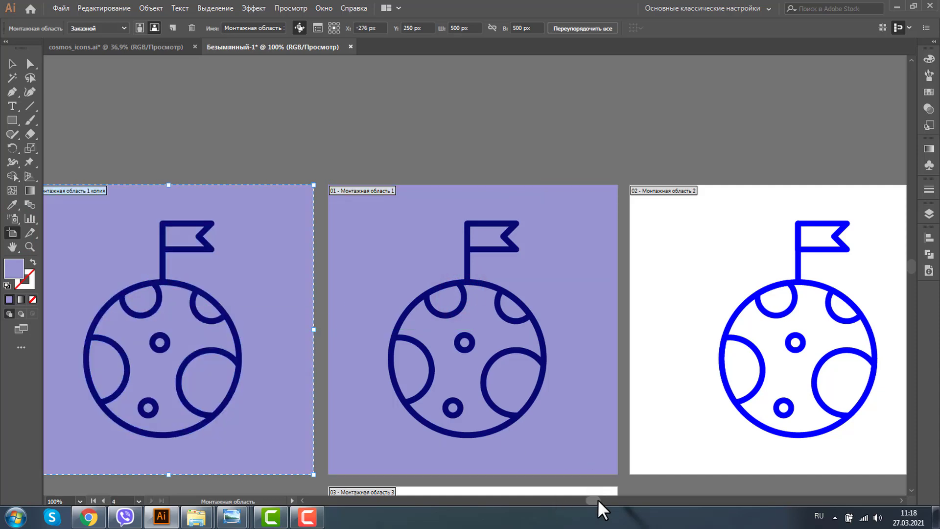
{"action": "left_click", "coordinate": [303, 498]}
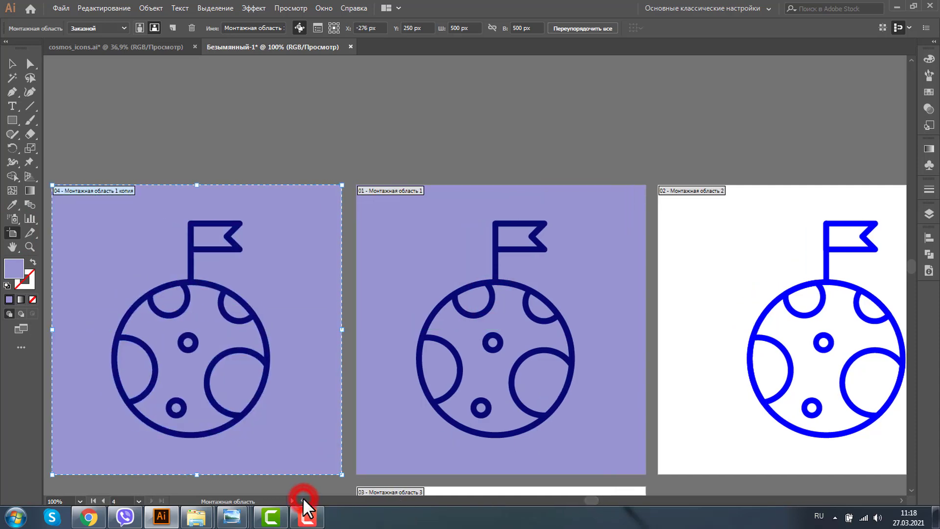
{"action": "left_click", "coordinate": [12, 64]}
{"action": "left_click", "coordinate": [218, 116]}
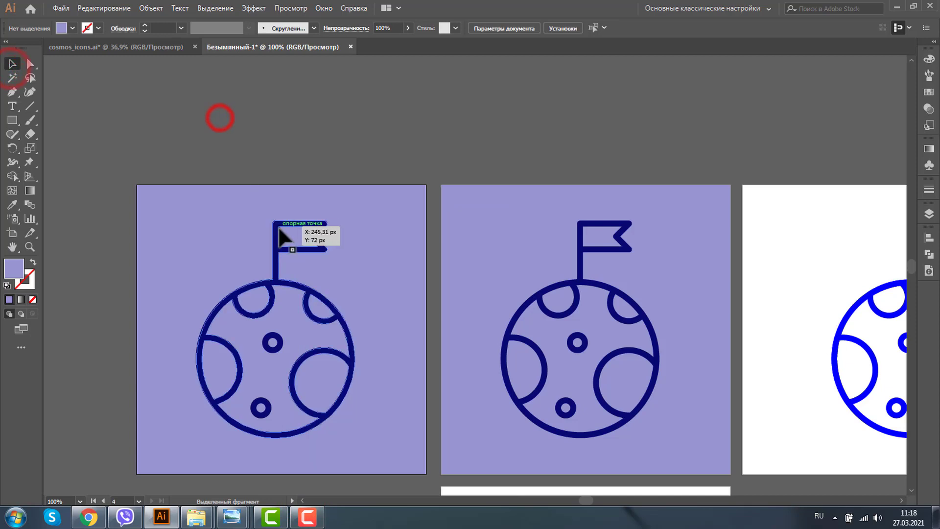
{"action": "left_click", "coordinate": [278, 227]}
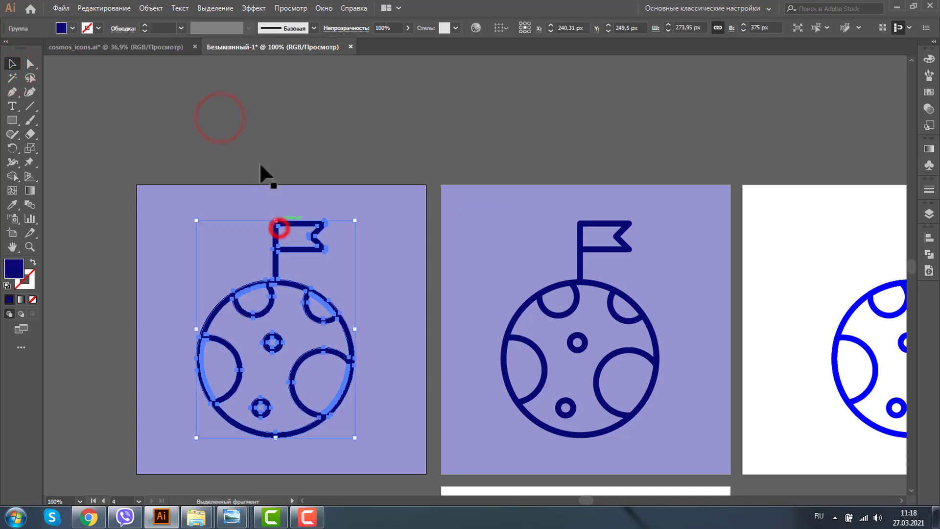
Step: Make the copied planet white and eyedrop navy onto its background square
{"action": "left_click", "coordinate": [64, 28]}
{"action": "left_click", "coordinate": [23, 47]}
{"action": "left_click", "coordinate": [202, 109]}
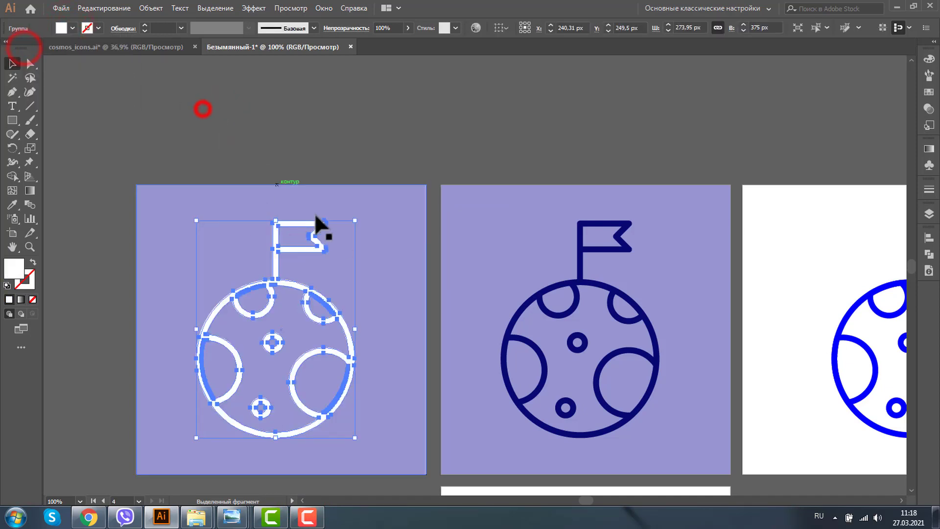
{"action": "left_click", "coordinate": [375, 243]}
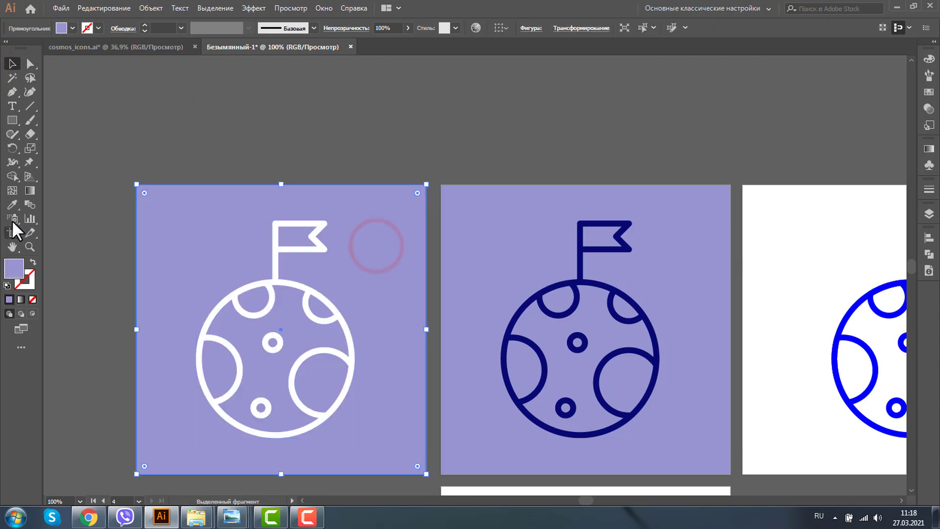
{"action": "left_click", "coordinate": [13, 205]}
{"action": "left_click", "coordinate": [590, 285]}
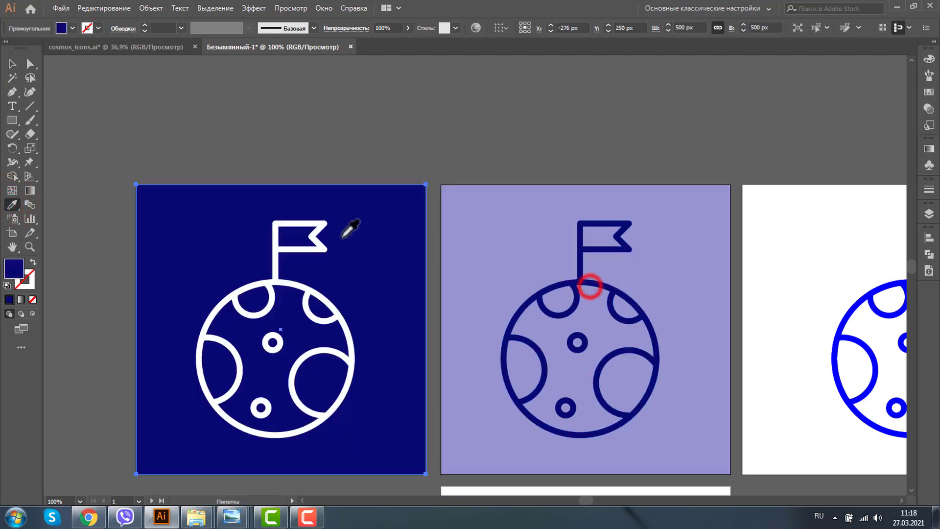
{"action": "left_click", "coordinate": [12, 64]}
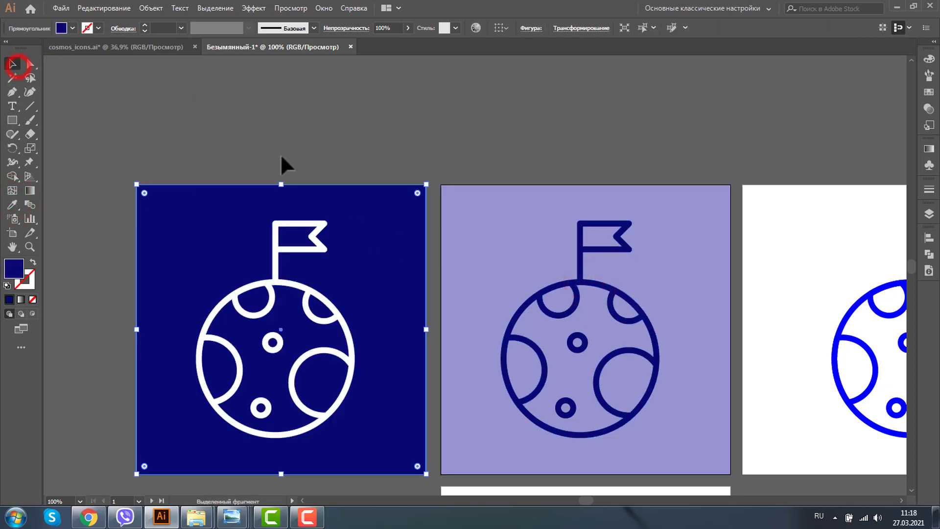
{"action": "left_click", "coordinate": [280, 155]}
Step: Recolour the copied planet with the beige swatch and zoom out to all artboards
{"action": "left_click", "coordinate": [289, 221]}
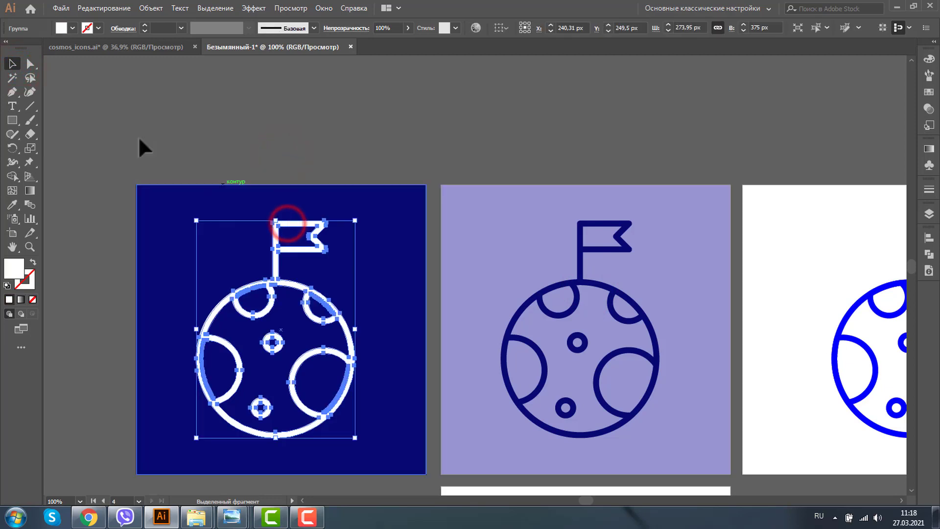
{"action": "left_click", "coordinate": [71, 28]}
{"action": "left_click", "coordinate": [40, 64]}
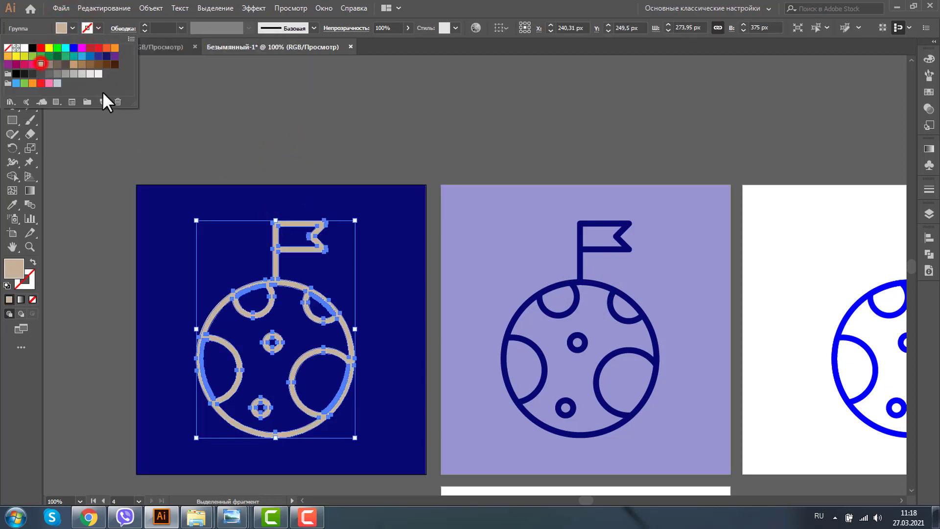
{"action": "left_click", "coordinate": [310, 160]}
{"action": "left_click", "coordinate": [313, 160]}
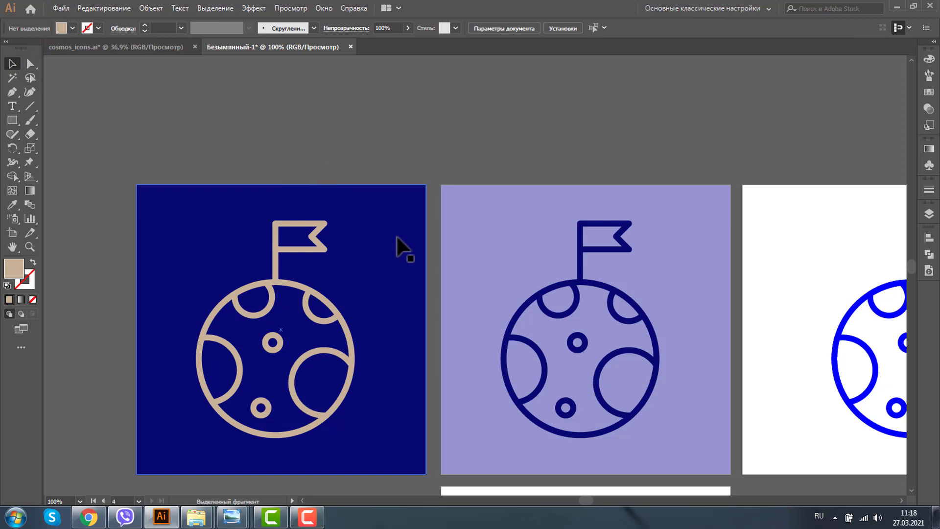
{"action": "left_click", "coordinate": [30, 246]}
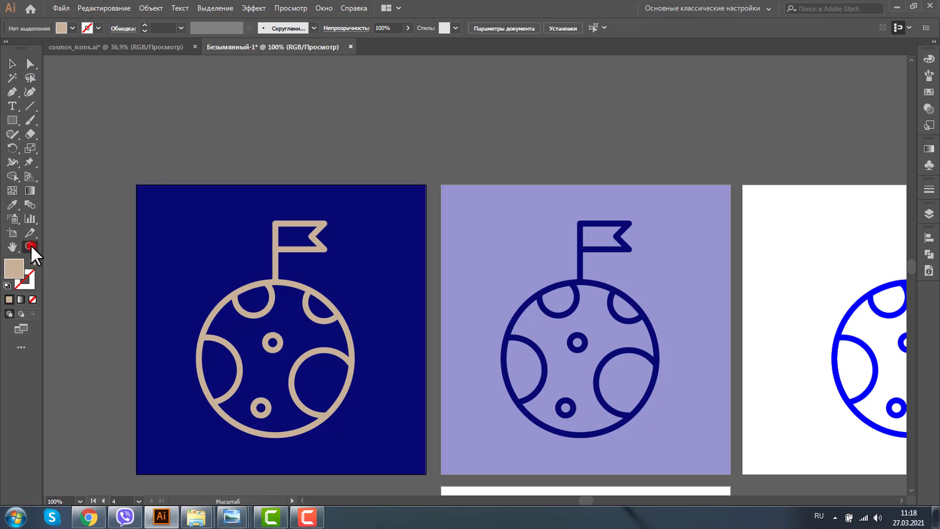
{"action": "left_click", "coordinate": [635, 296], "text": "alt"}
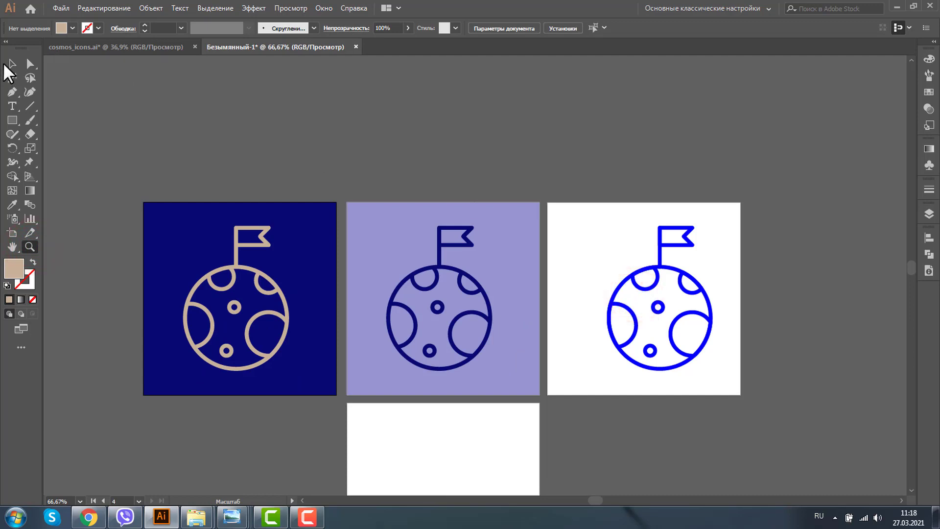
Step: Move the blue planet aside and copy the lavender square and navy planet onto the right artboard
{"action": "left_click", "coordinate": [10, 62]}
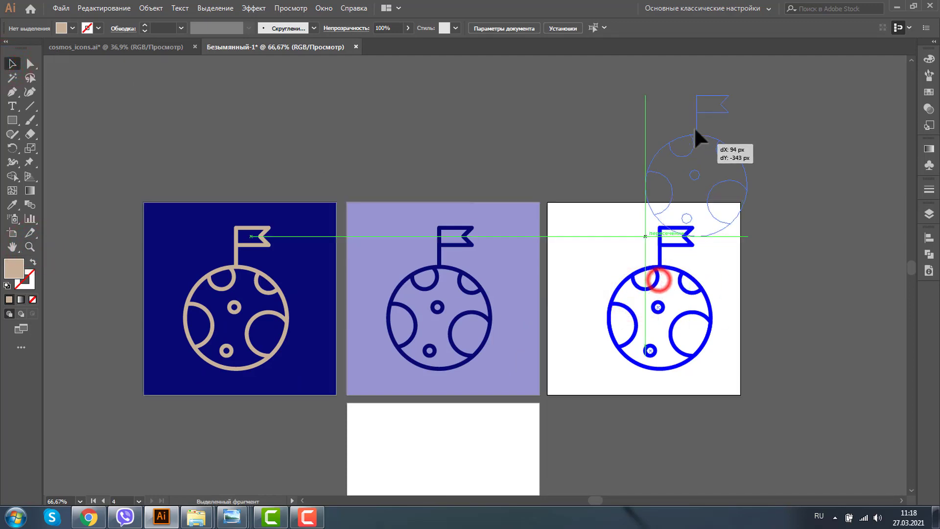
{"action": "left_click_drag", "start_coordinate": [659, 287], "coordinate": [676, 93]}
{"action": "left_click", "coordinate": [419, 265]}
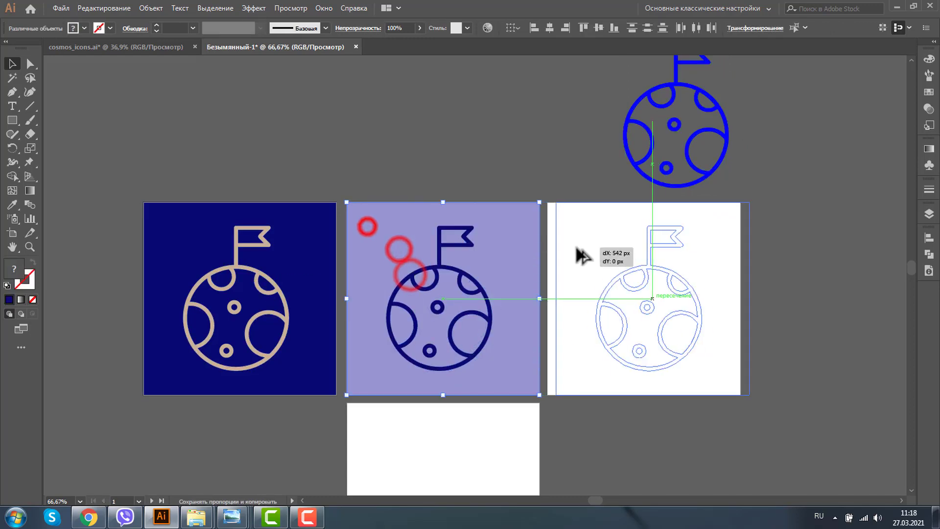
{"action": "left_click_drag", "start_coordinate": [397, 247], "coordinate": [598, 247]}
{"action": "left_click", "coordinate": [544, 173]}
{"action": "left_click", "coordinate": [650, 268]}
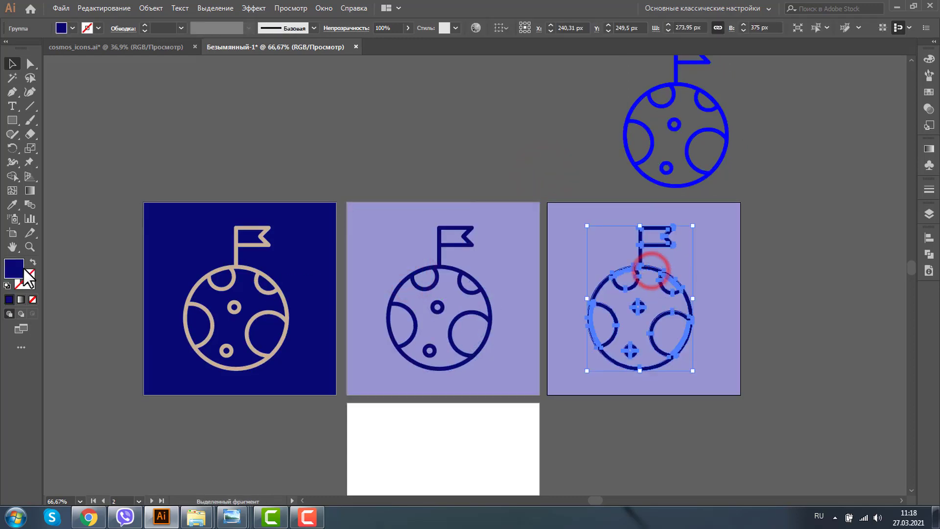
{"action": "left_click", "coordinate": [30, 247]}
{"action": "left_click_drag", "start_coordinate": [527, 176], "coordinate": [779, 431]}
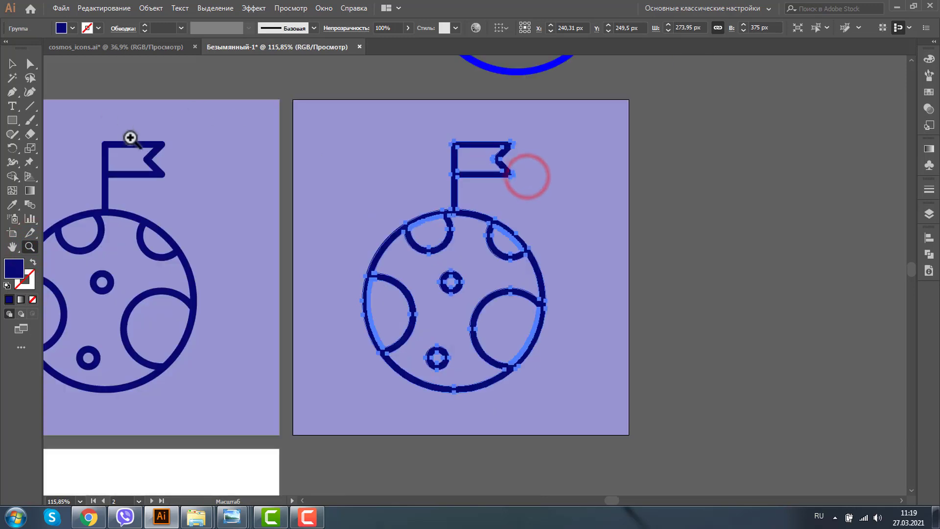
Step: Colour the copied planet grey and its background square light grey
{"action": "left_click", "coordinate": [71, 27]}
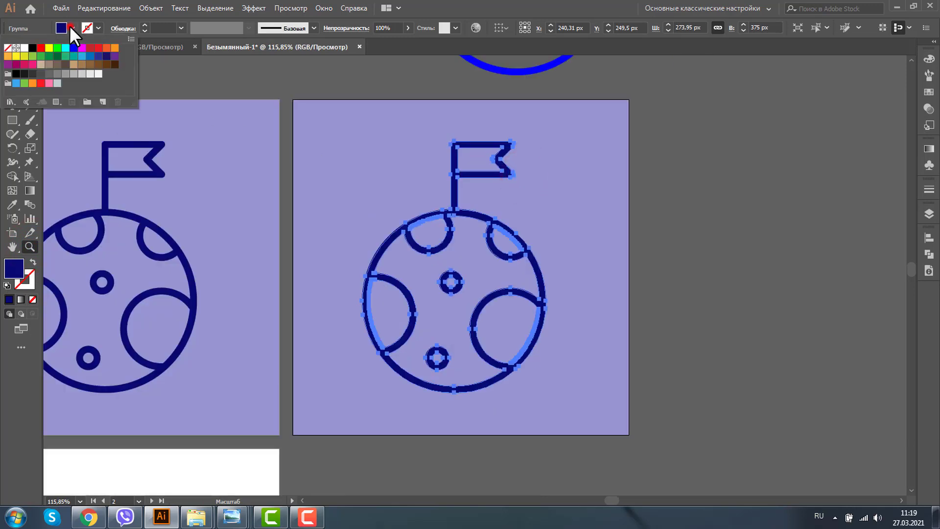
{"action": "left_click", "coordinate": [57, 74]}
{"action": "left_click", "coordinate": [263, 84]}
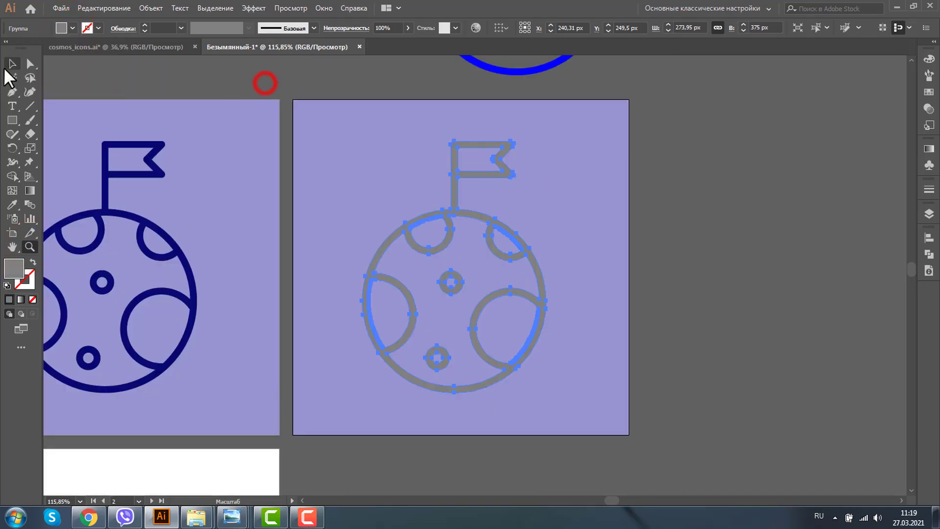
{"action": "left_click", "coordinate": [12, 64]}
{"action": "left_click", "coordinate": [313, 101]}
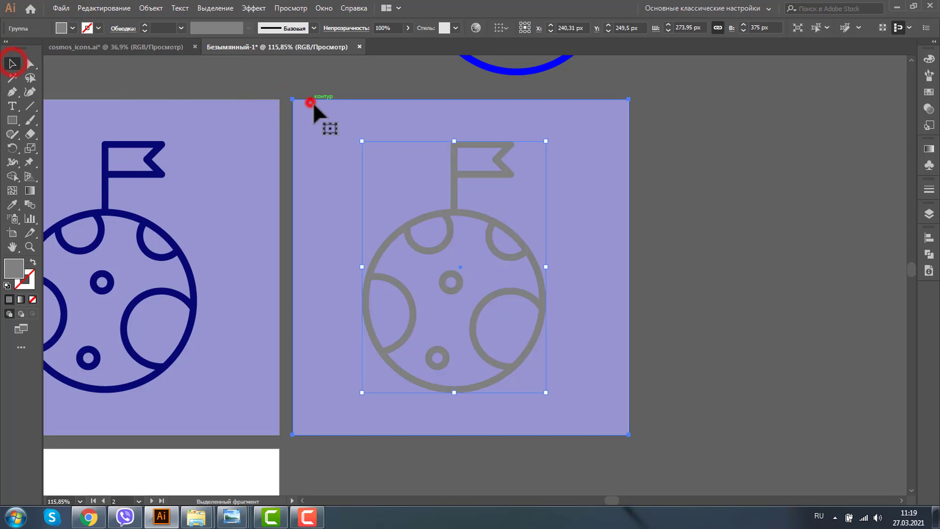
{"action": "left_click", "coordinate": [72, 27]}
{"action": "left_click", "coordinate": [72, 74]}
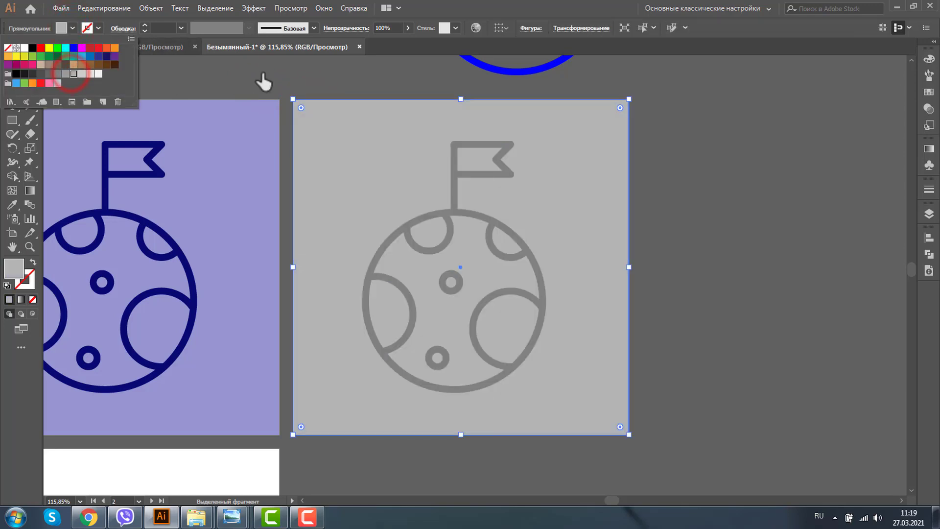
{"action": "left_click", "coordinate": [289, 73]}
Step: Duplicate the planet, fill the copy black, and offset it slightly over the grey one
{"action": "left_click", "coordinate": [454, 180]}
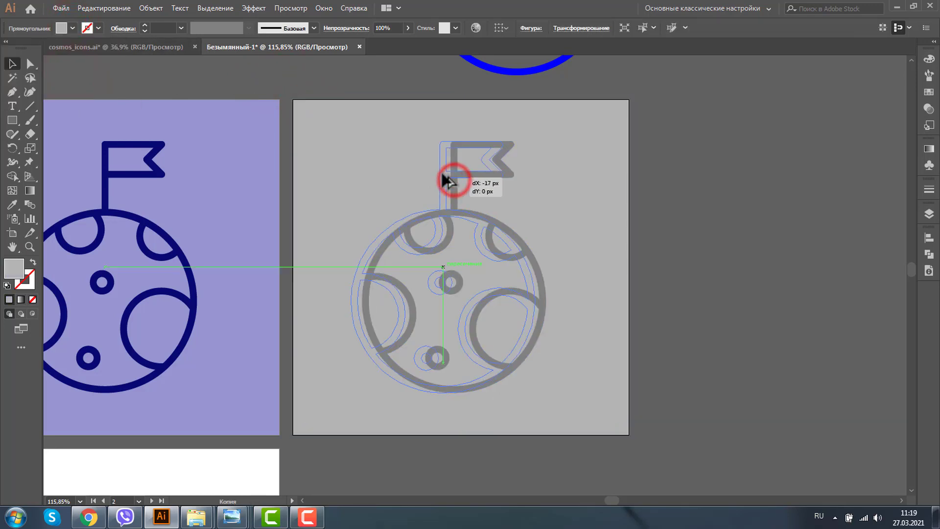
{"action": "left_click_drag", "start_coordinate": [454, 179], "coordinate": [440, 176]}
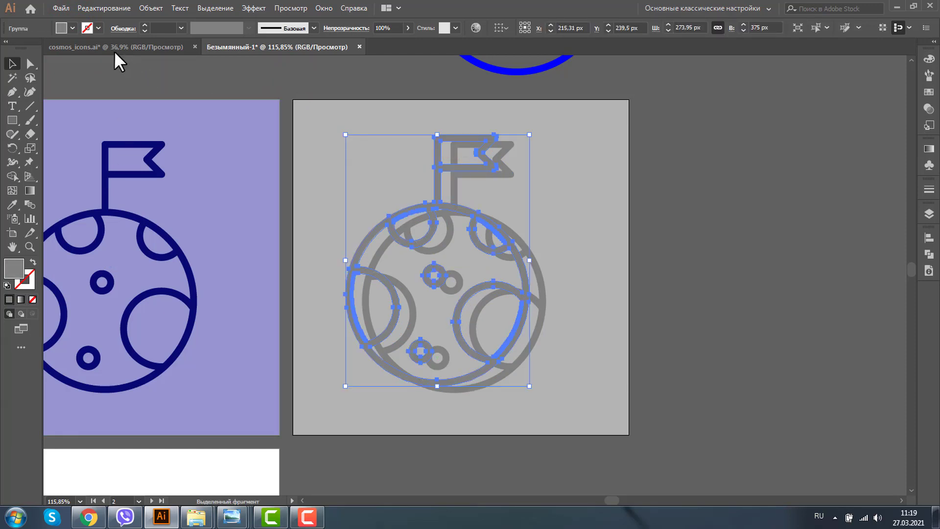
{"action": "left_click", "coordinate": [72, 28]}
{"action": "left_click", "coordinate": [43, 49]}
{"action": "left_click", "coordinate": [347, 78]}
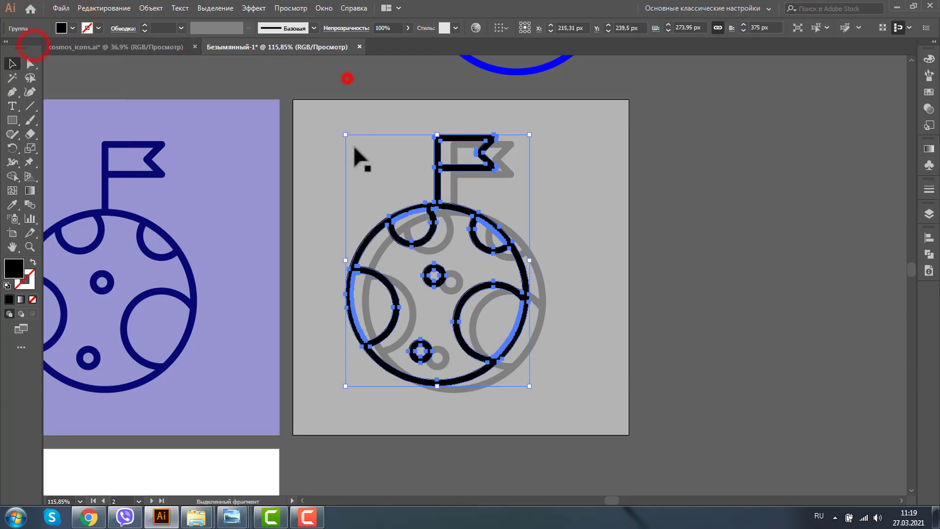
{"action": "left_click", "coordinate": [638, 193]}
{"action": "left_click_drag", "start_coordinate": [459, 209], "coordinate": [469, 214]}
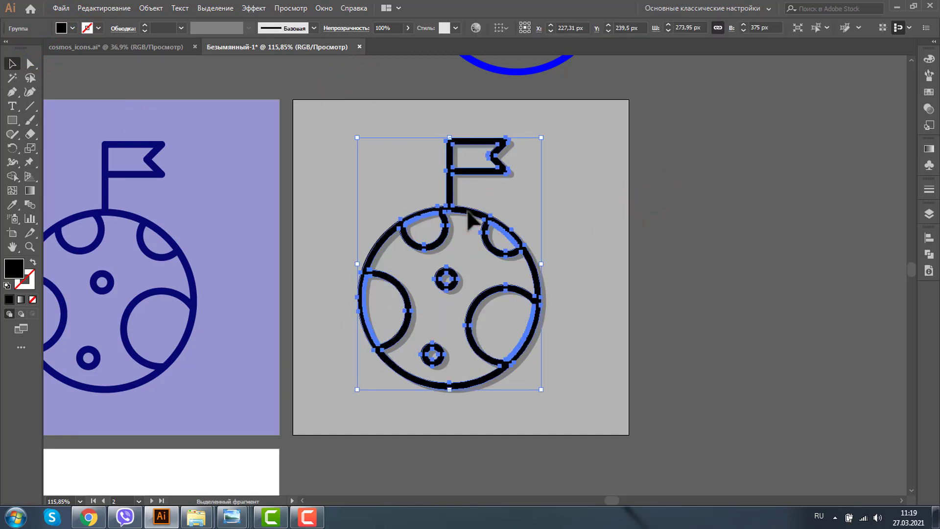
{"action": "left_click", "coordinate": [786, 234]}
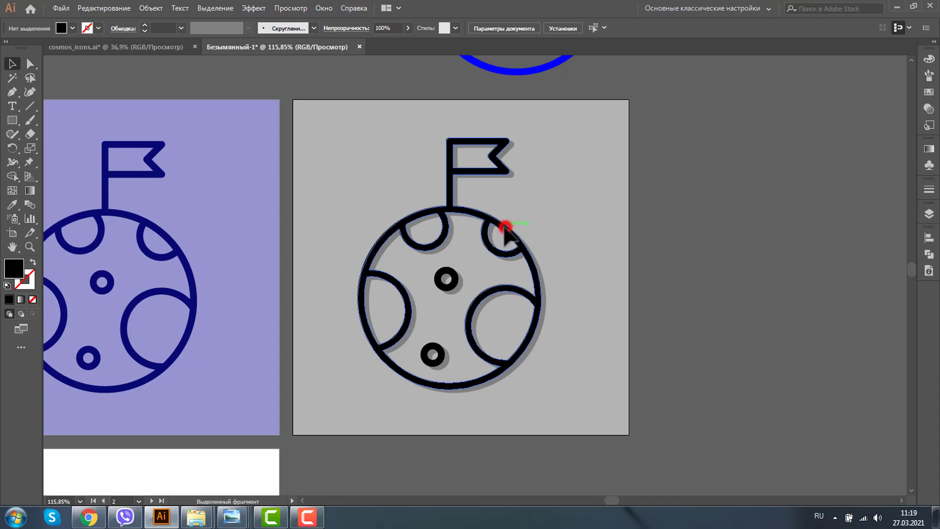
Step: Add a white planet copy nudged just beside the black one, then zoom out
{"action": "left_click_drag", "start_coordinate": [504, 228], "coordinate": [491, 228]}
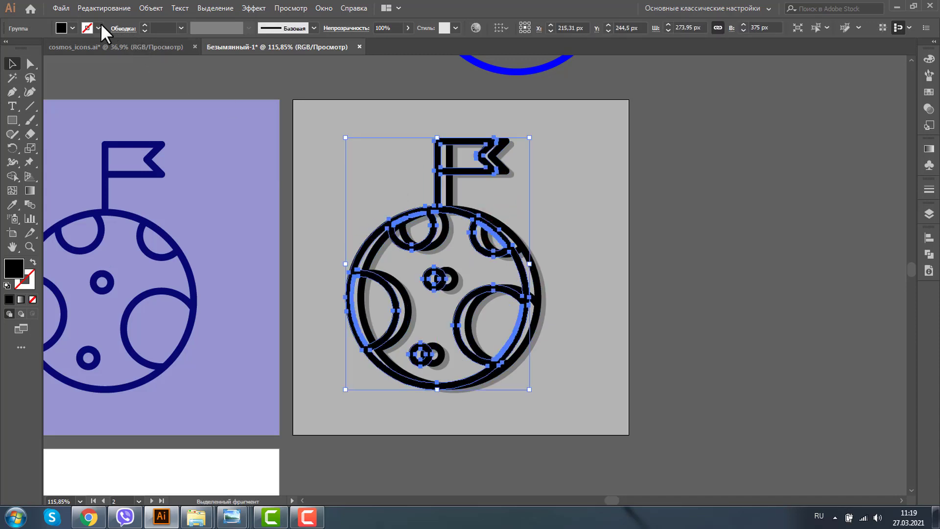
{"action": "left_click", "coordinate": [72, 26]}
{"action": "left_click", "coordinate": [24, 48]}
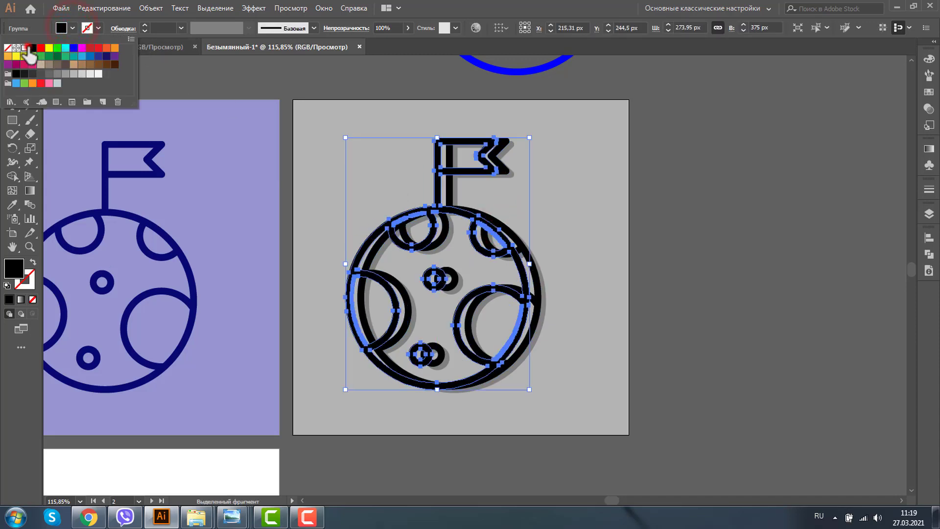
{"action": "left_click", "coordinate": [792, 243]}
{"action": "left_click_drag", "start_coordinate": [465, 210], "coordinate": [471, 210]}
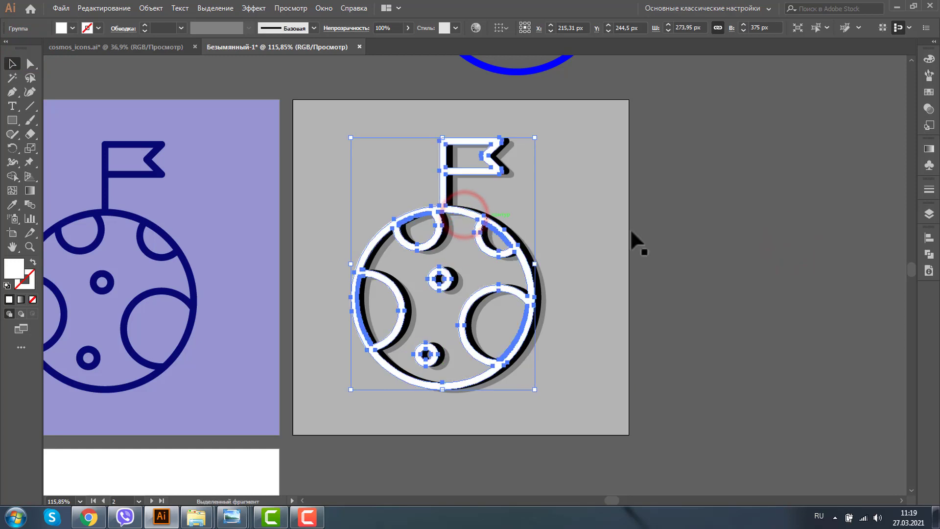
{"action": "left_click", "coordinate": [713, 243]}
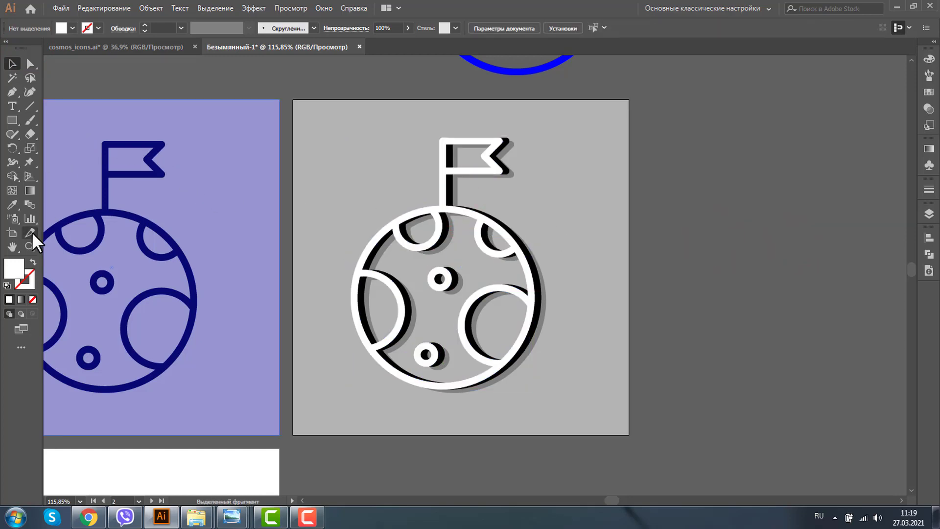
{"action": "key", "text": "ctrl+minus"}
{"action": "key", "text": "ctrl+minus"}
{"action": "key", "text": "ctrl+minus"}
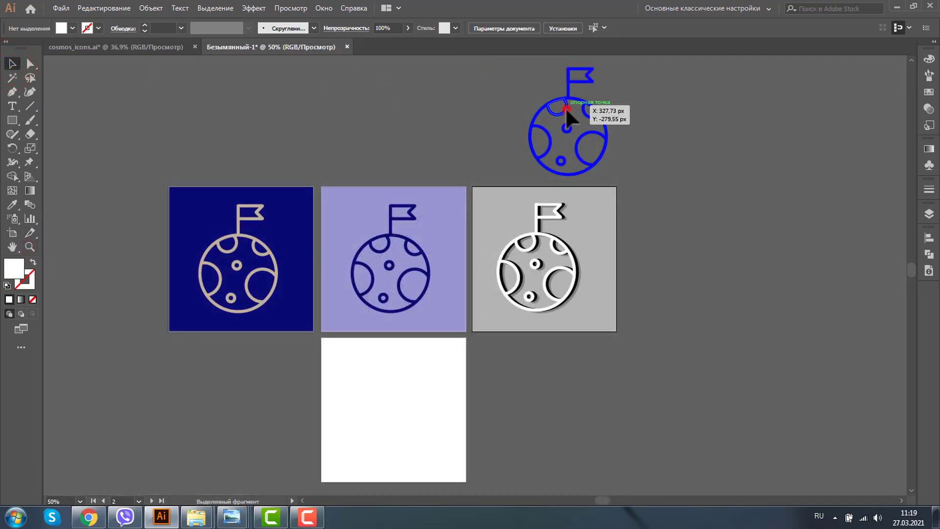
Step: Move the blue planet onto the empty white artboard and zoom in on it
{"action": "mouse_move", "coordinate": [565, 107]}
{"action": "left_mouse_down"}
{"action": "mouse_move", "coordinate": [398, 395]}
{"action": "mouse_move", "coordinate": [395, 387]}
{"action": "left_mouse_up"}
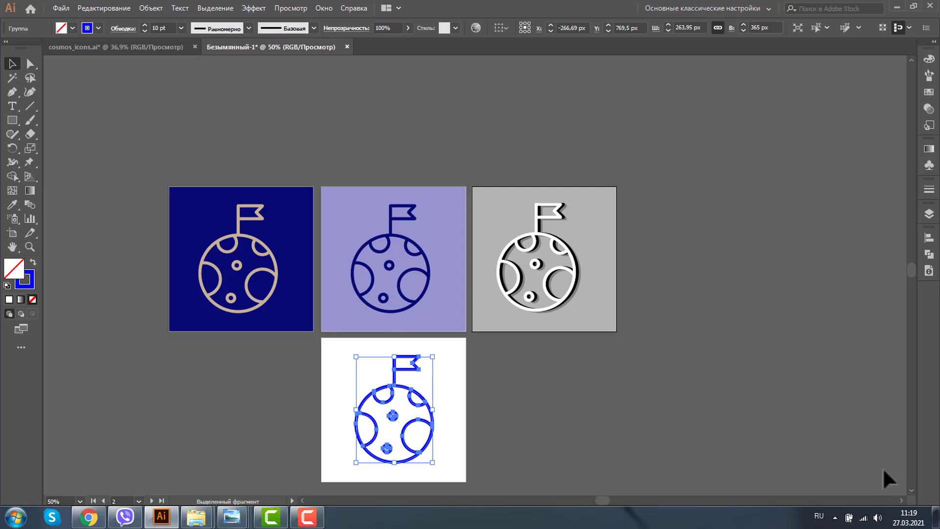
{"action": "left_click", "coordinate": [908, 489]}
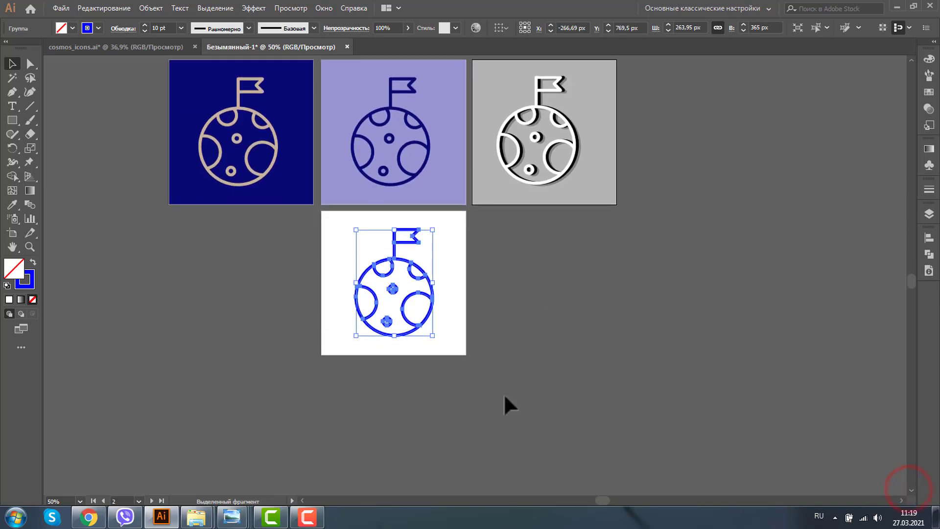
{"action": "left_click", "coordinate": [30, 247]}
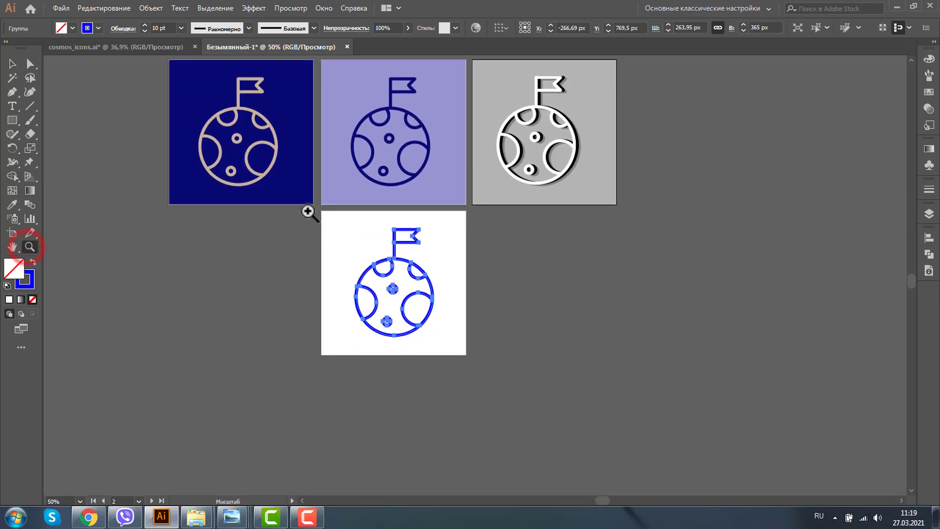
{"action": "left_click_drag", "start_coordinate": [309, 208], "coordinate": [533, 369]}
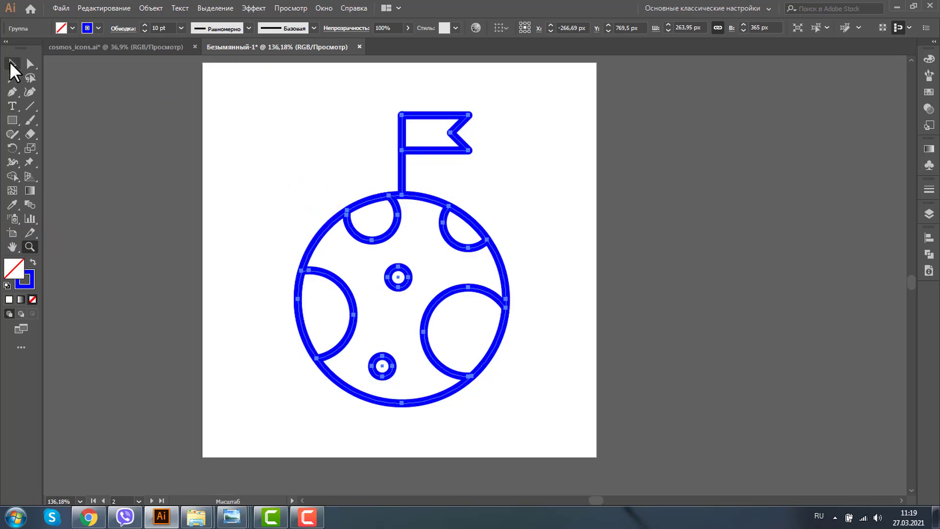
{"action": "left_click", "coordinate": [11, 64]}
{"action": "left_click", "coordinate": [744, 284]}
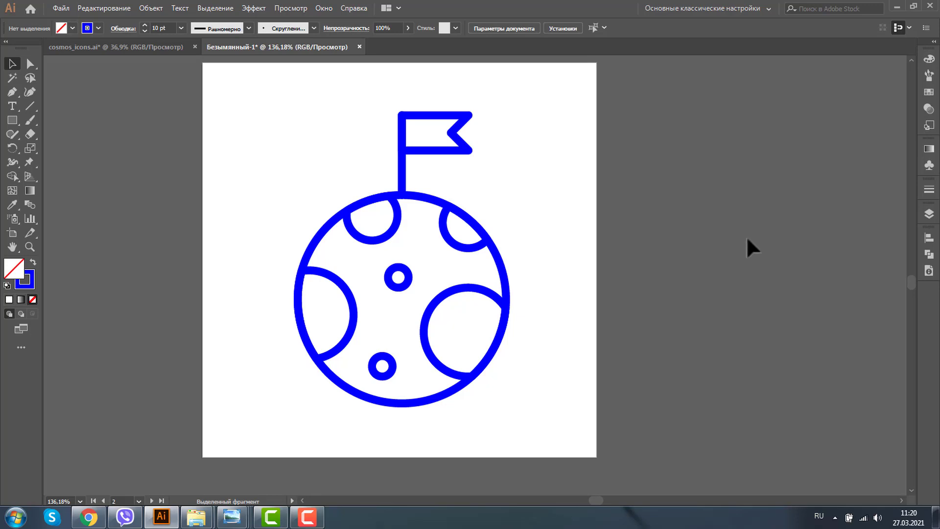
Step: Fill the planet's flag with pink #F2406A
{"action": "double_click", "coordinate": [458, 120]}
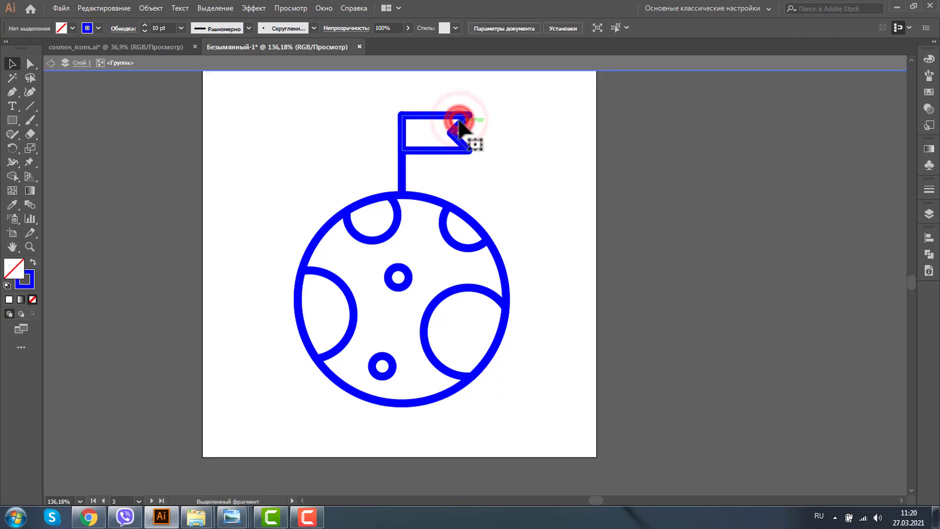
{"action": "left_click", "coordinate": [459, 121]}
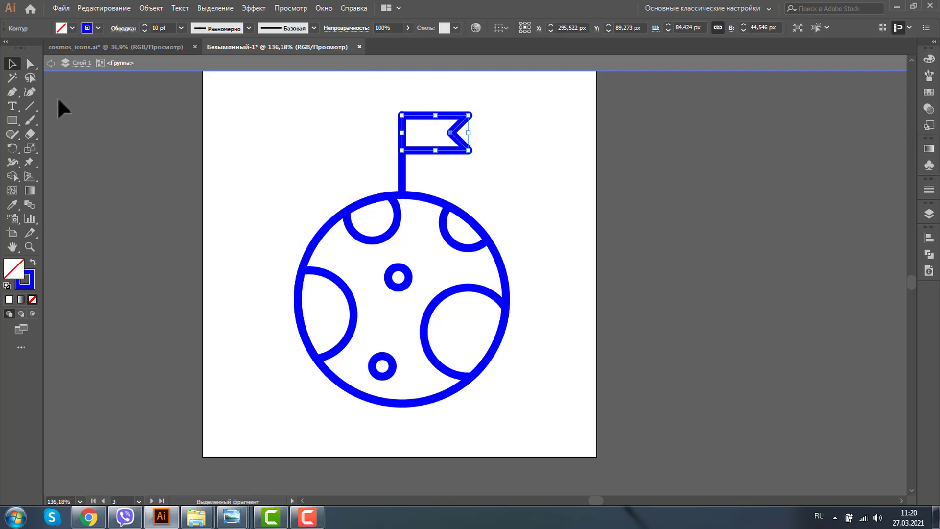
{"action": "double_click", "coordinate": [15, 265]}
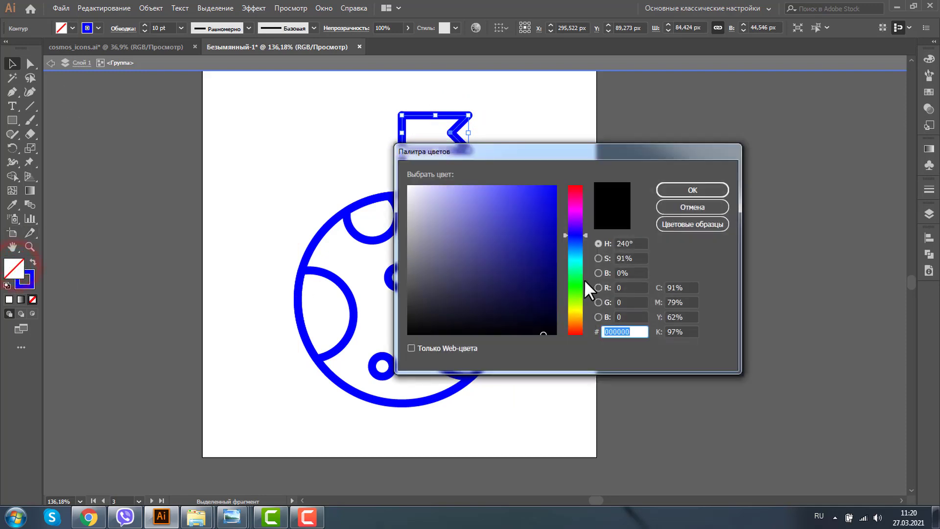
{"action": "left_click_drag", "start_coordinate": [587, 236], "coordinate": [588, 187]}
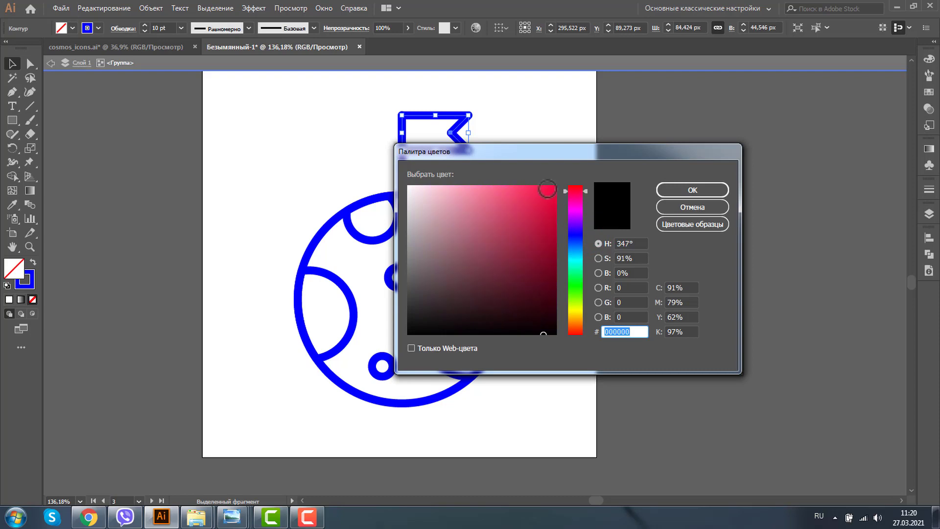
{"action": "left_click", "coordinate": [507, 188]}
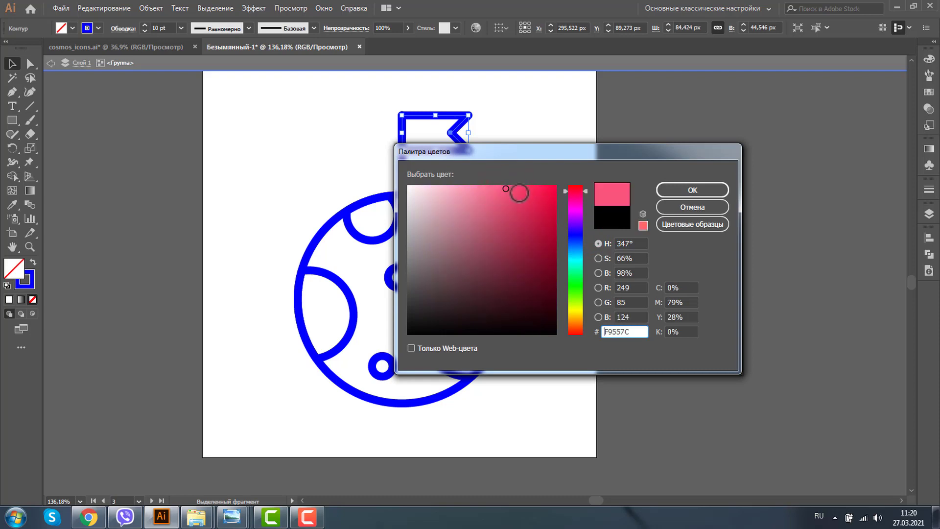
{"action": "left_click", "coordinate": [519, 193]}
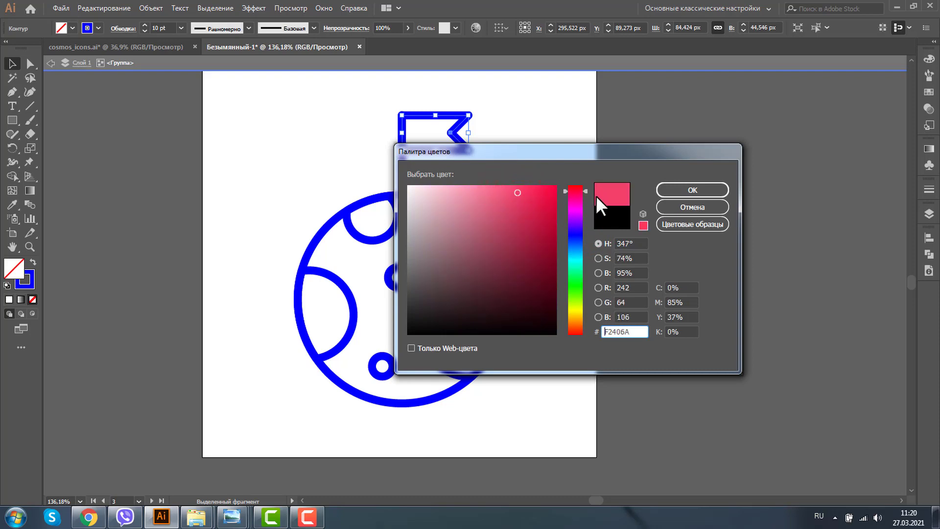
{"action": "left_click", "coordinate": [669, 189]}
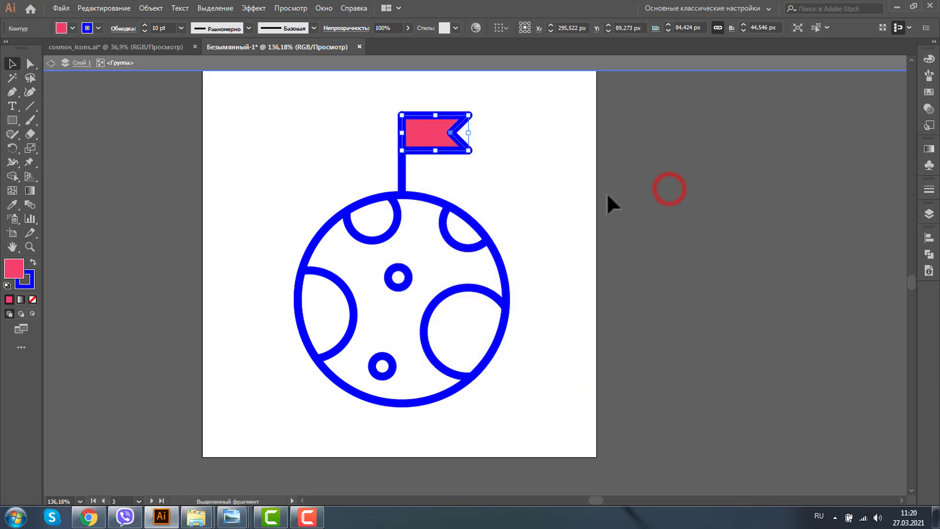
{"action": "left_click", "coordinate": [676, 209]}
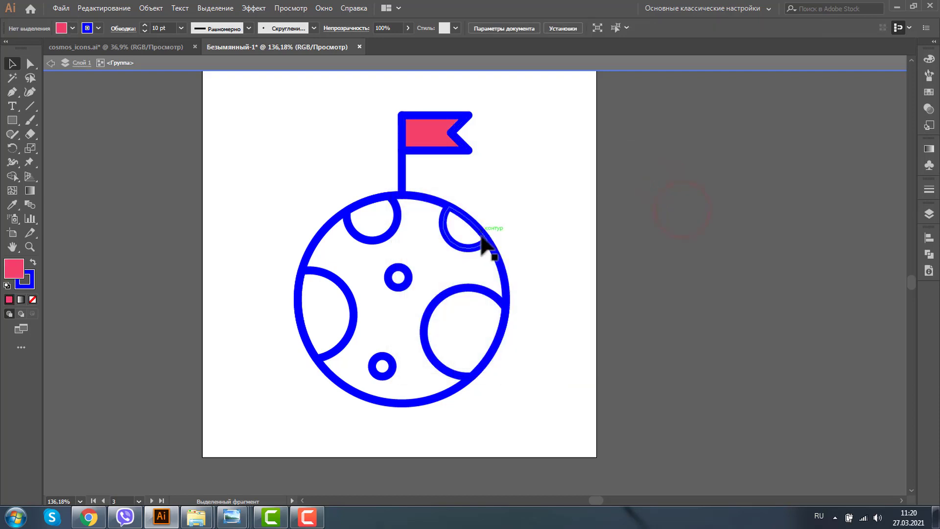
Step: Select the top-left and top-right craters inside the planet group
{"action": "left_click", "coordinate": [400, 226]}
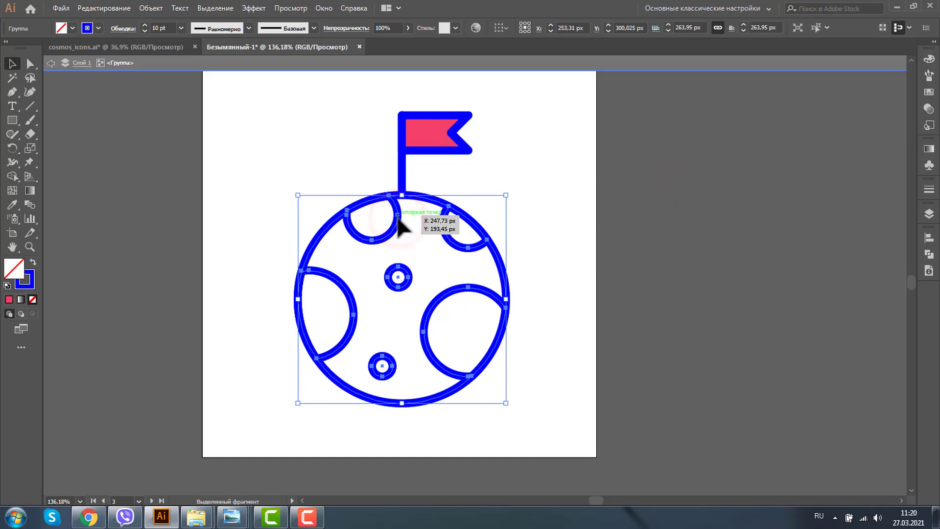
{"action": "double_click", "coordinate": [400, 226]}
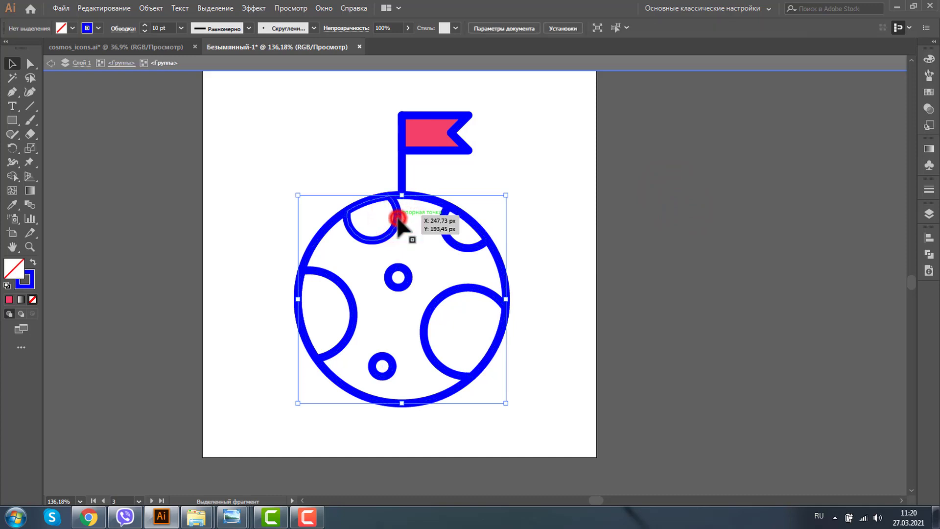
{"action": "left_click", "coordinate": [448, 233], "text": "shift"}
Step: Select the four craters and small rings and fill them mid grey
{"action": "left_click", "coordinate": [450, 290], "text": "shift"}
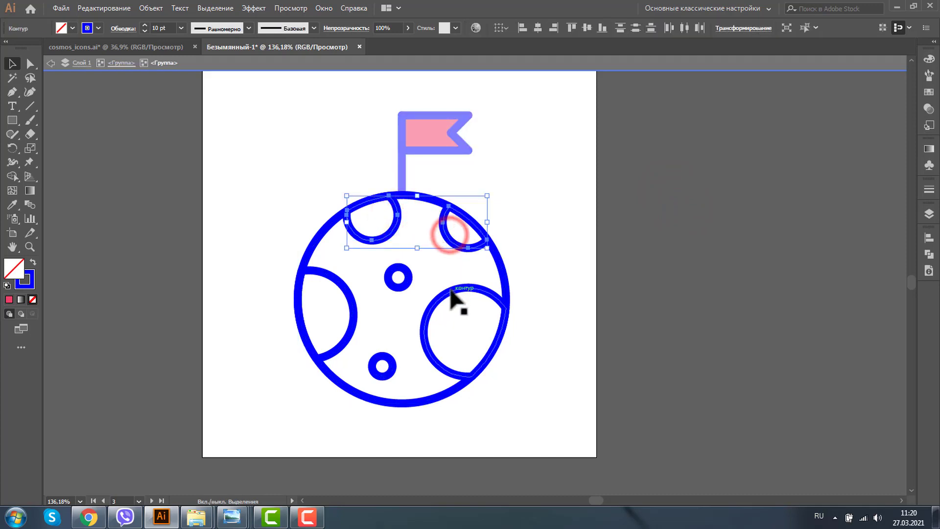
{"action": "left_click", "coordinate": [385, 362], "text": "shift"}
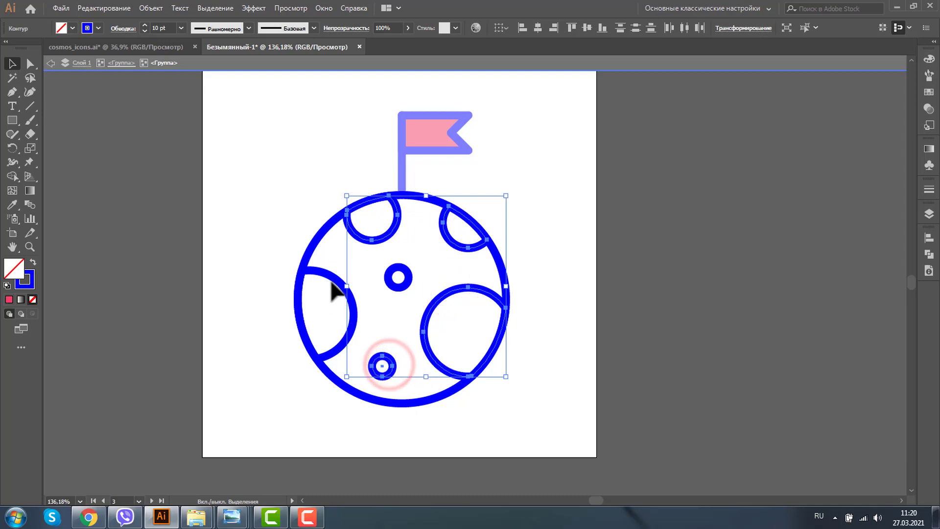
{"action": "left_click", "coordinate": [331, 280], "text": "shift"}
{"action": "left_click", "coordinate": [396, 271], "text": "shift"}
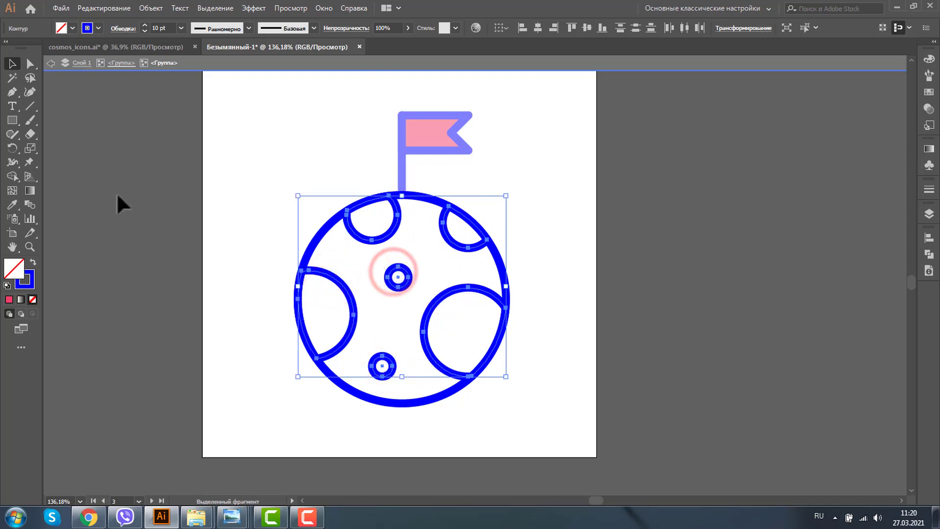
{"action": "left_click", "coordinate": [71, 27]}
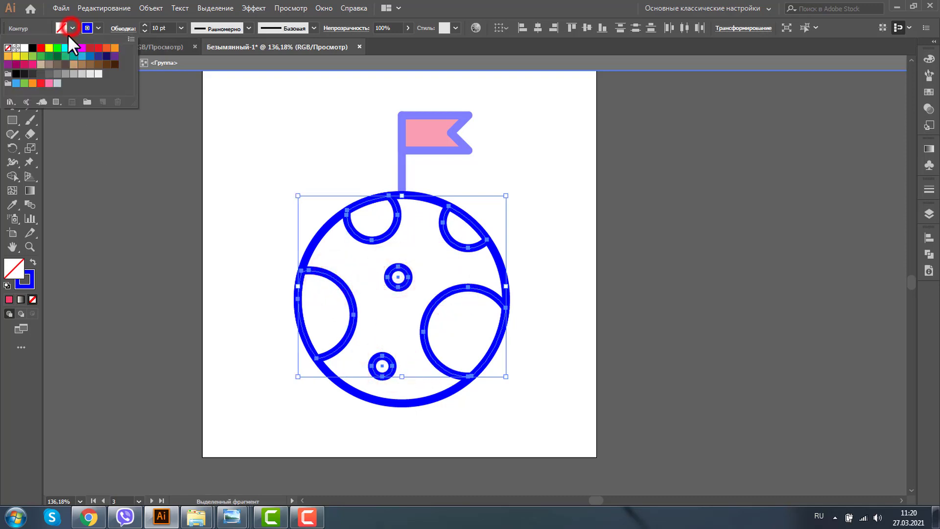
{"action": "left_click", "coordinate": [58, 74]}
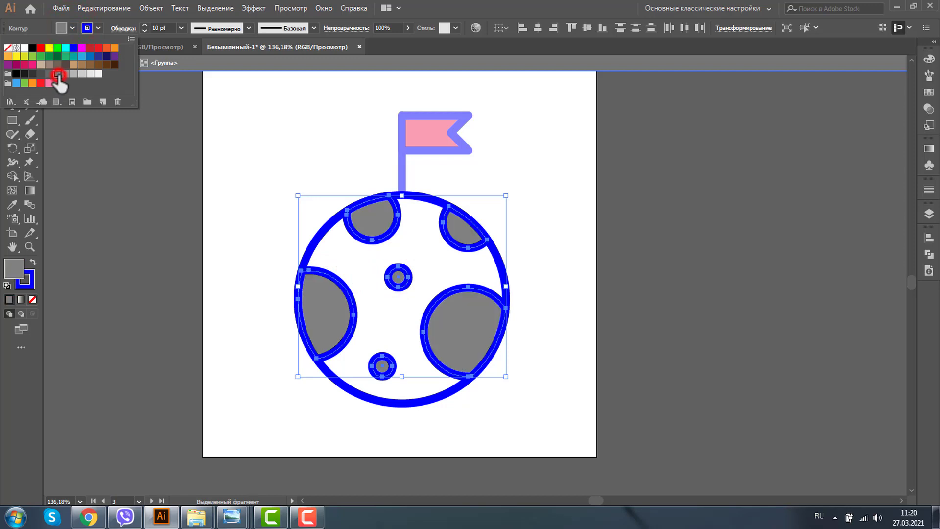
Step: Fill the outer planet circle with a lighter grey, then exit the group
{"action": "left_click", "coordinate": [418, 202]}
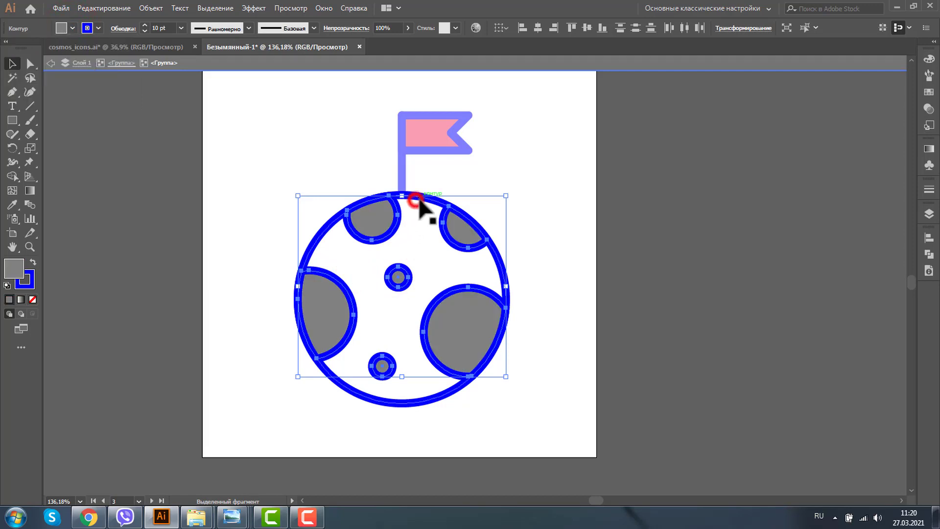
{"action": "left_click", "coordinate": [73, 28]}
{"action": "left_click", "coordinate": [82, 74]}
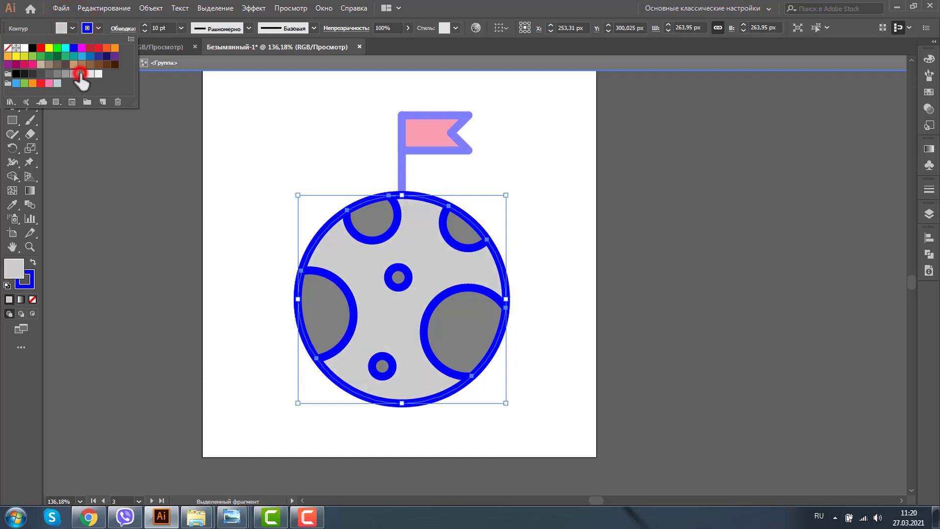
{"action": "left_click", "coordinate": [73, 74]}
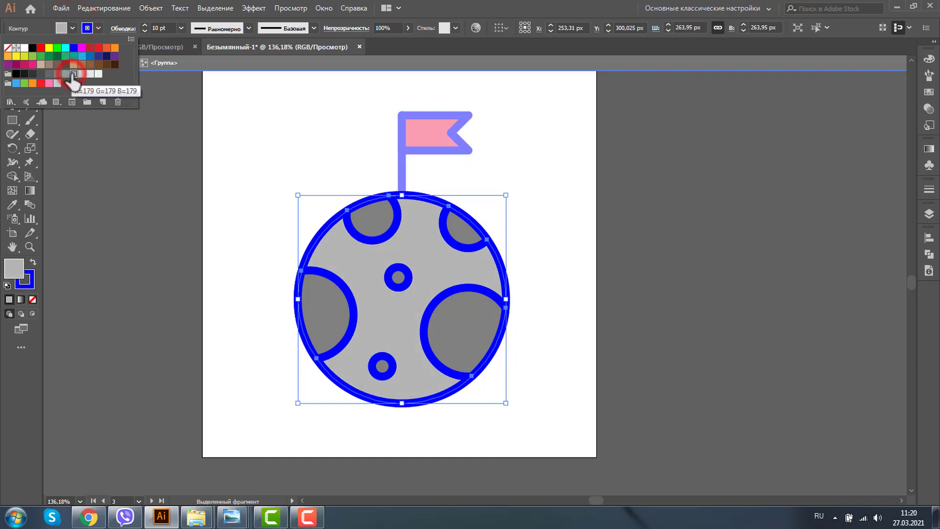
{"action": "double_click", "coordinate": [532, 237]}
{"action": "left_click", "coordinate": [663, 236]}
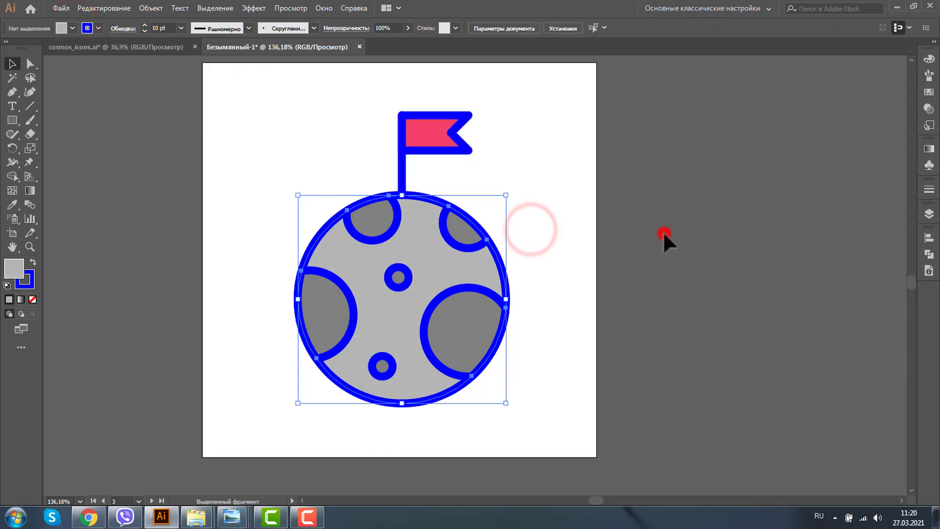
Step: Recolour the whole planet-and-flag icon's outlines to dark navy #204470
{"action": "left_click_drag", "start_coordinate": [289, 116], "coordinate": [543, 381]}
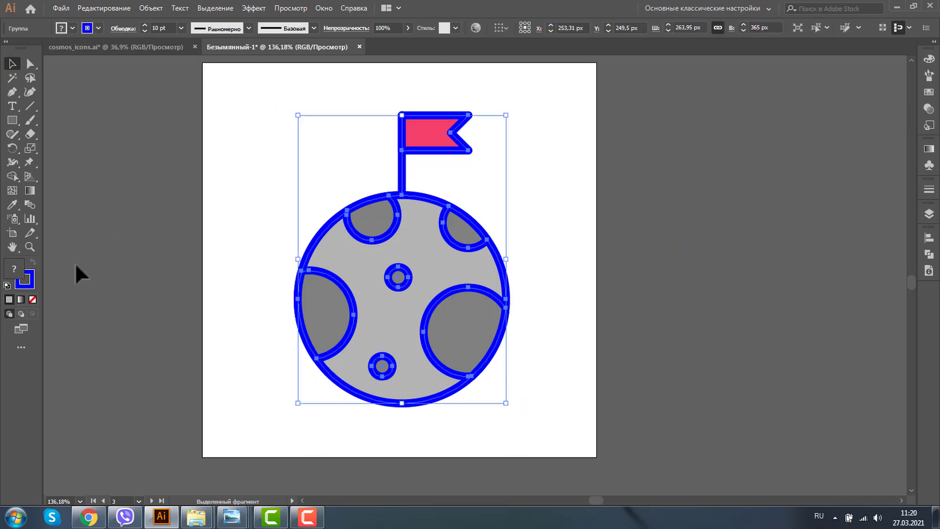
{"action": "left_click", "coordinate": [30, 283]}
{"action": "double_click", "coordinate": [31, 283]}
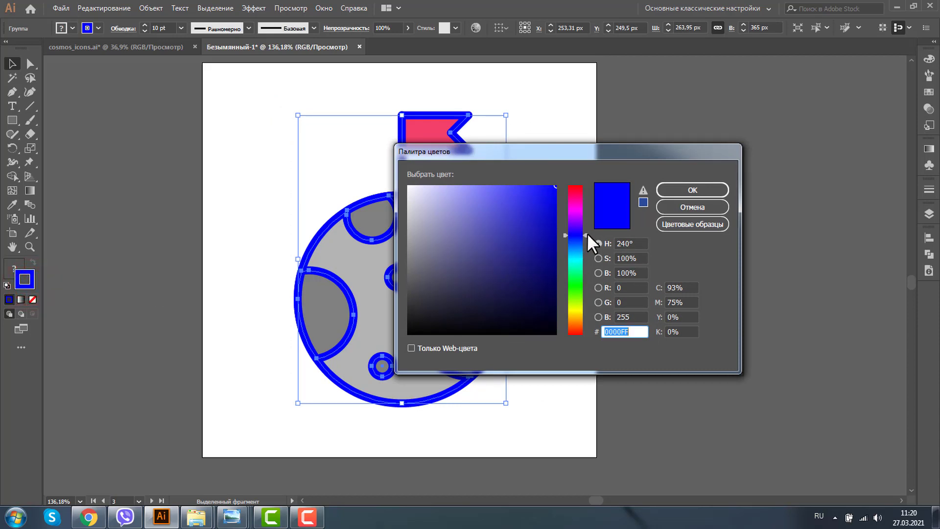
{"action": "left_click_drag", "start_coordinate": [587, 233], "coordinate": [586, 245]}
{"action": "left_click", "coordinate": [492, 281]}
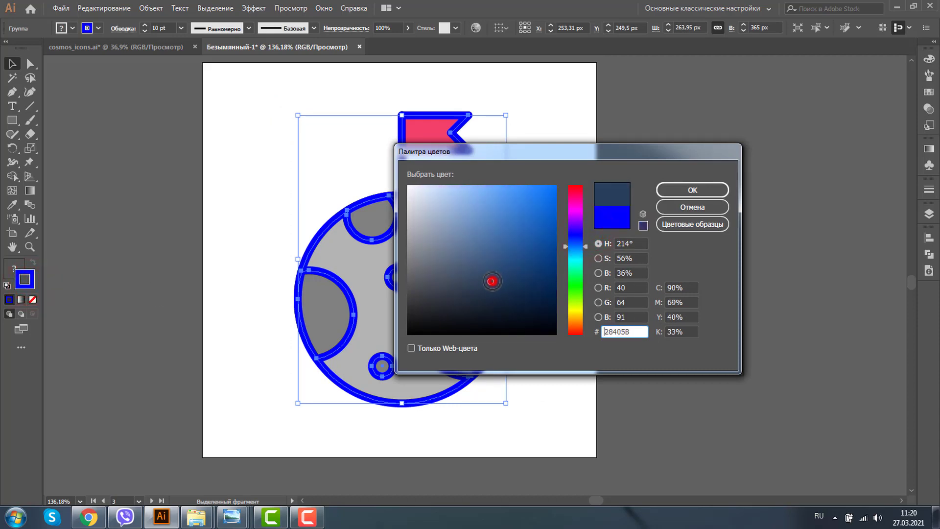
{"action": "left_click", "coordinate": [520, 278]}
{"action": "left_click", "coordinate": [514, 269]}
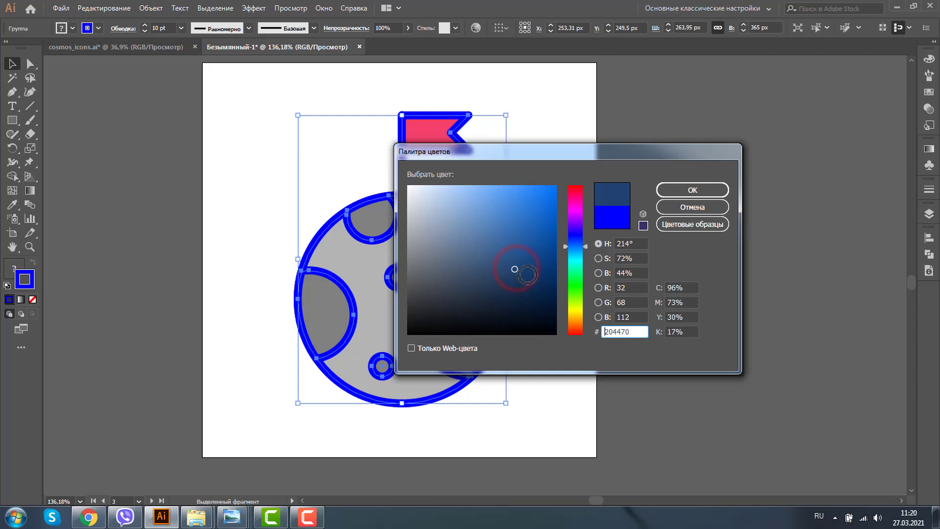
{"action": "left_click", "coordinate": [692, 190]}
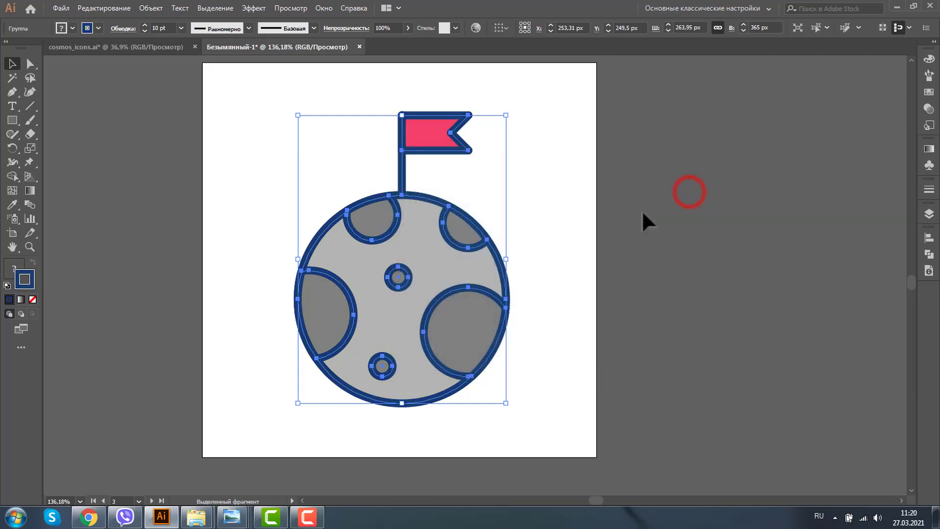
{"action": "left_click", "coordinate": [642, 210]}
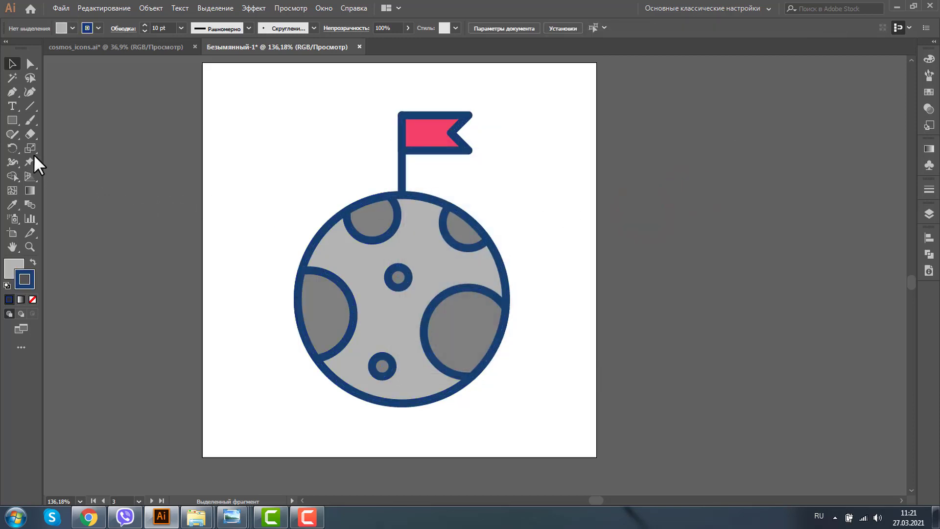
Step: Create a 500×500 px stroke-free square aligned to the artboard and send it to back
{"action": "left_click", "coordinate": [12, 120]}
{"action": "left_click", "coordinate": [162, 154]}
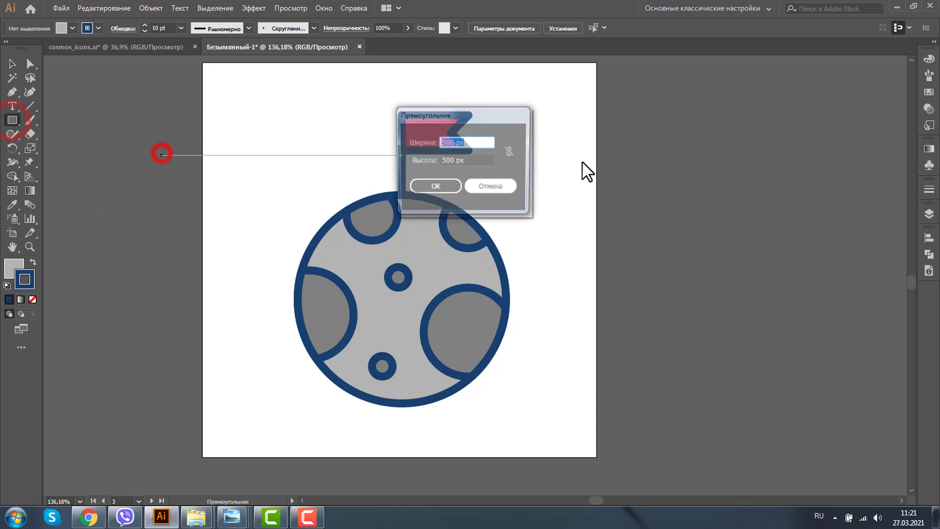
{"action": "left_click", "coordinate": [430, 191]}
{"action": "left_click", "coordinate": [10, 63]}
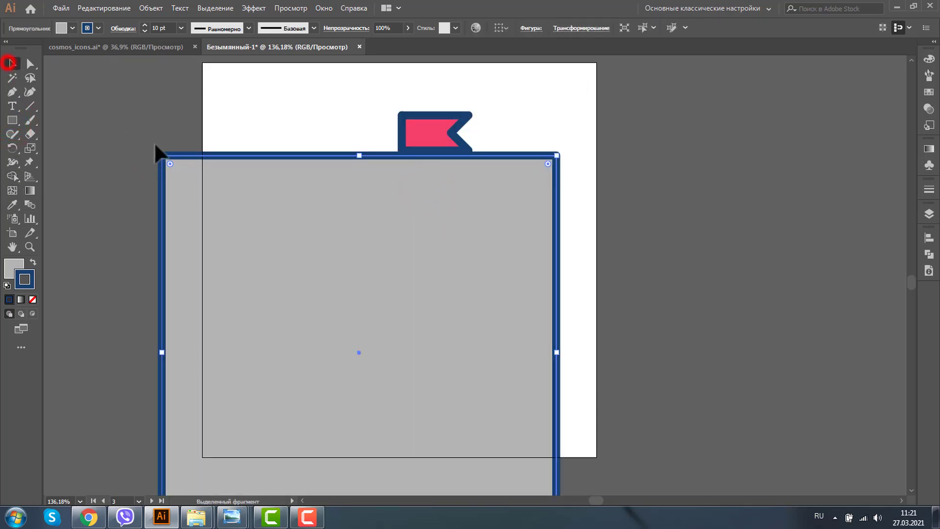
{"action": "mouse_move", "coordinate": [172, 155]}
{"action": "left_mouse_down"}
{"action": "mouse_move", "coordinate": [213, 64]}
{"action": "mouse_move", "coordinate": [214, 122]}
{"action": "left_mouse_up"}
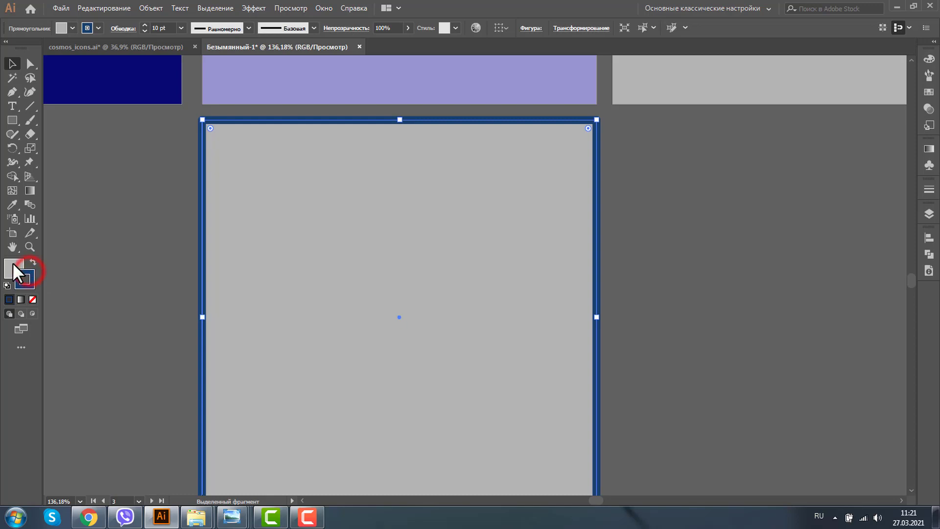
{"action": "left_click", "coordinate": [32, 299]}
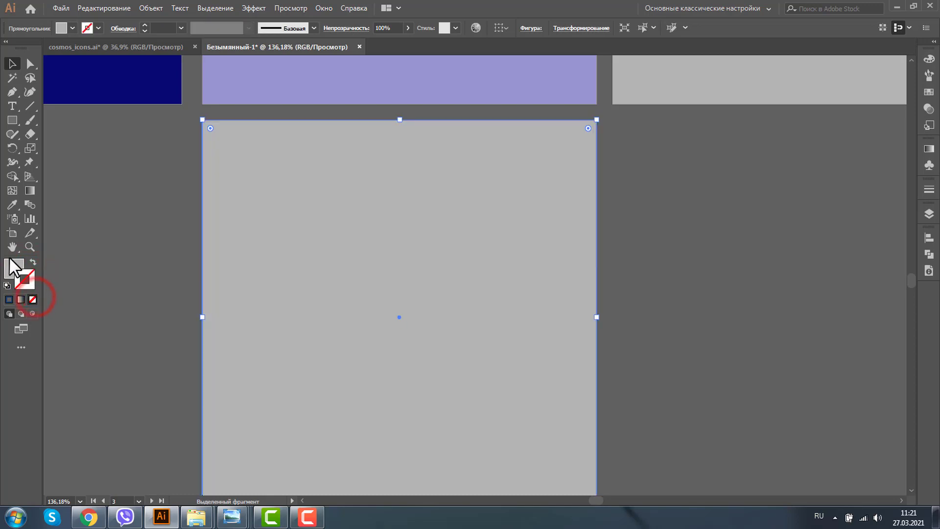
{"action": "left_click", "coordinate": [99, 260]}
{"action": "left_click", "coordinate": [266, 224]}
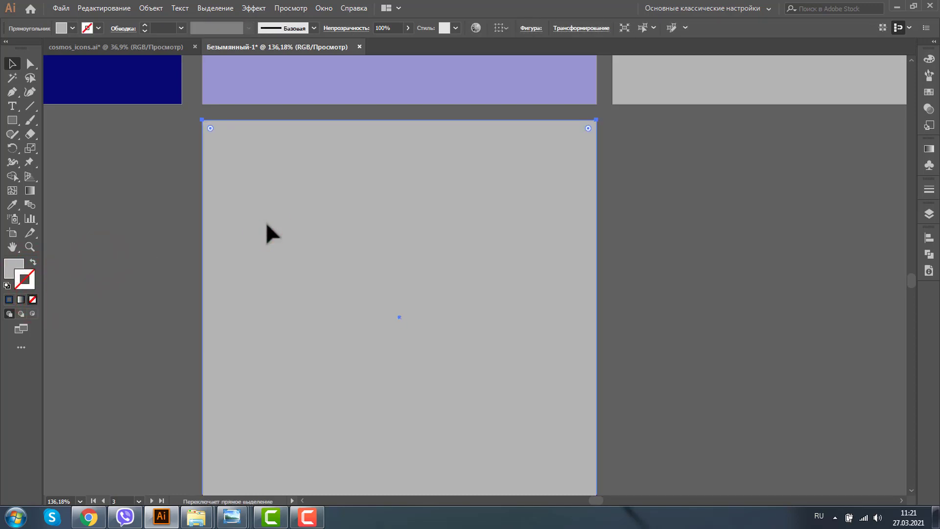
{"action": "key", "text": "ctrl+shift+bracketleft"}
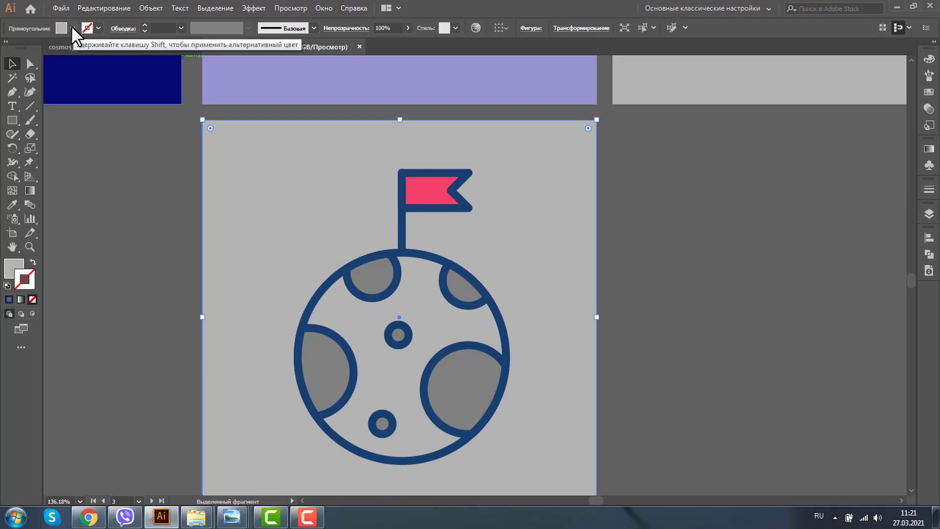
Step: Fill the background square pale pink #DBC1C9
{"action": "left_click", "coordinate": [72, 27]}
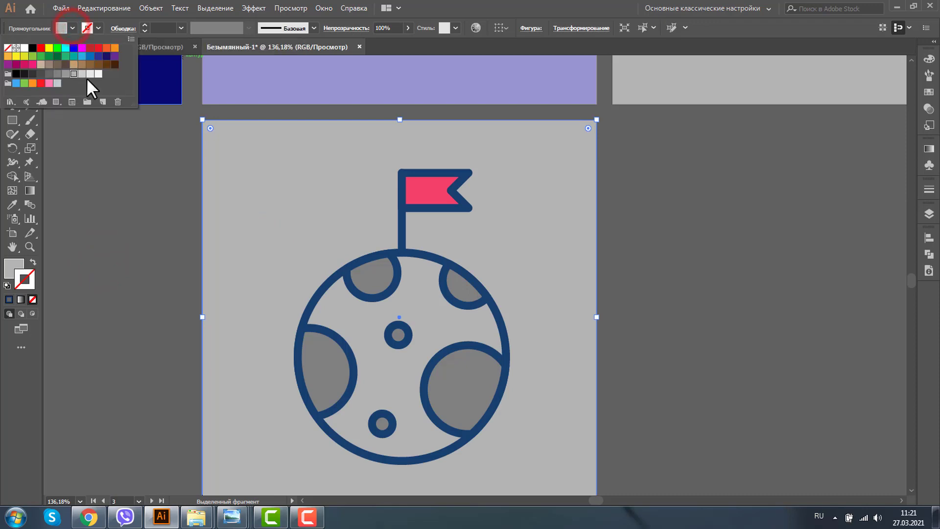
{"action": "left_click", "coordinate": [91, 74]}
{"action": "left_click", "coordinate": [737, 314]}
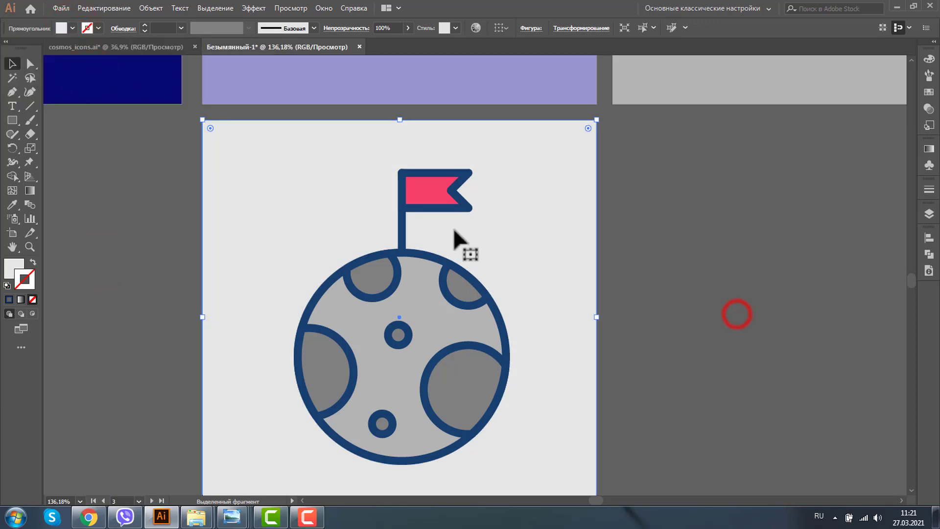
{"action": "left_click", "coordinate": [13, 267]}
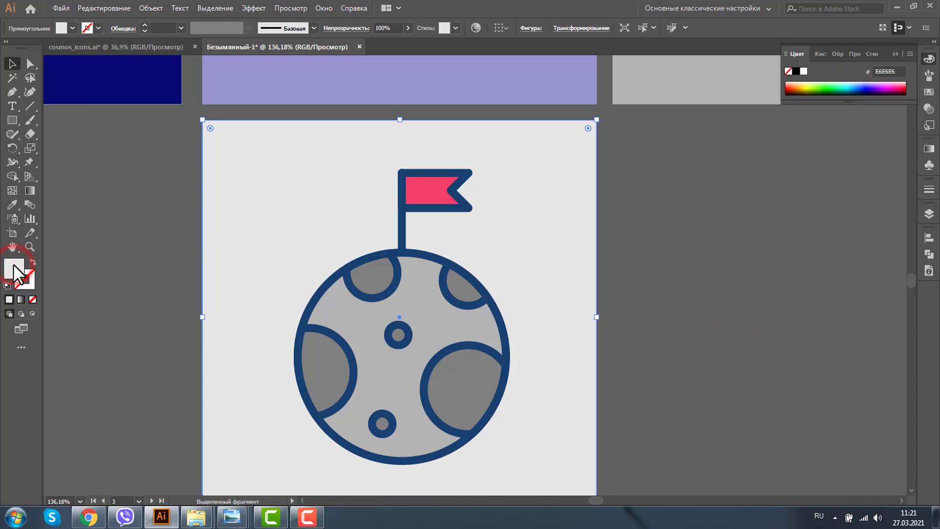
{"action": "double_click", "coordinate": [14, 267]}
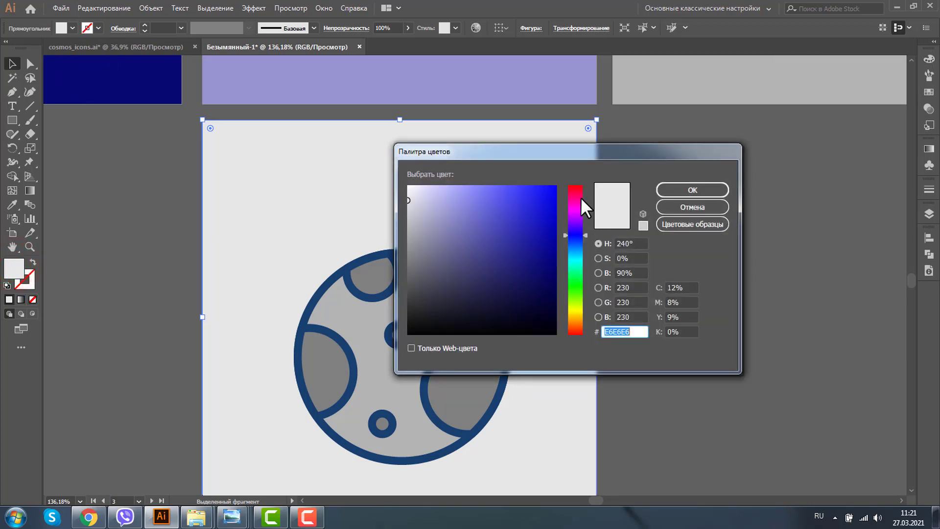
{"action": "left_click", "coordinate": [582, 192]}
{"action": "left_click", "coordinate": [432, 189]}
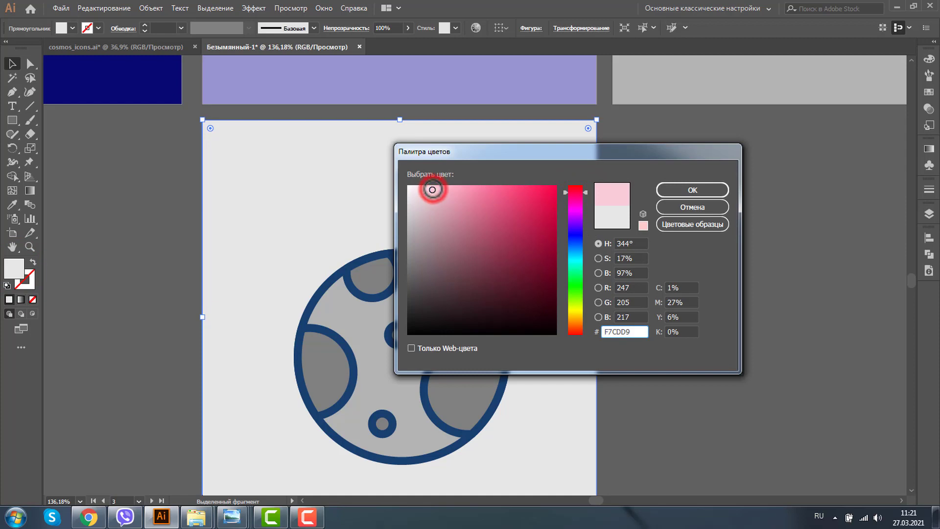
{"action": "left_click_drag", "start_coordinate": [432, 190], "coordinate": [425, 206]}
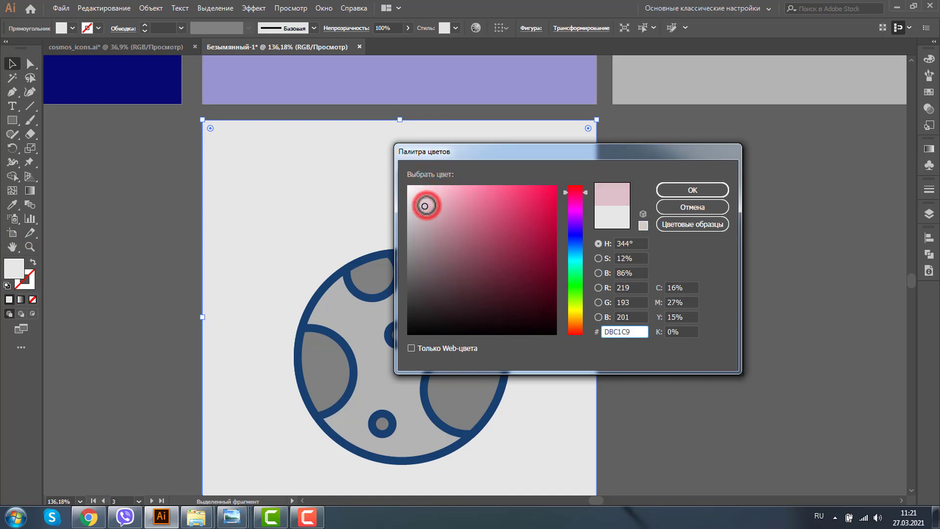
{"action": "left_click", "coordinate": [669, 190]}
{"action": "left_click", "coordinate": [656, 256]}
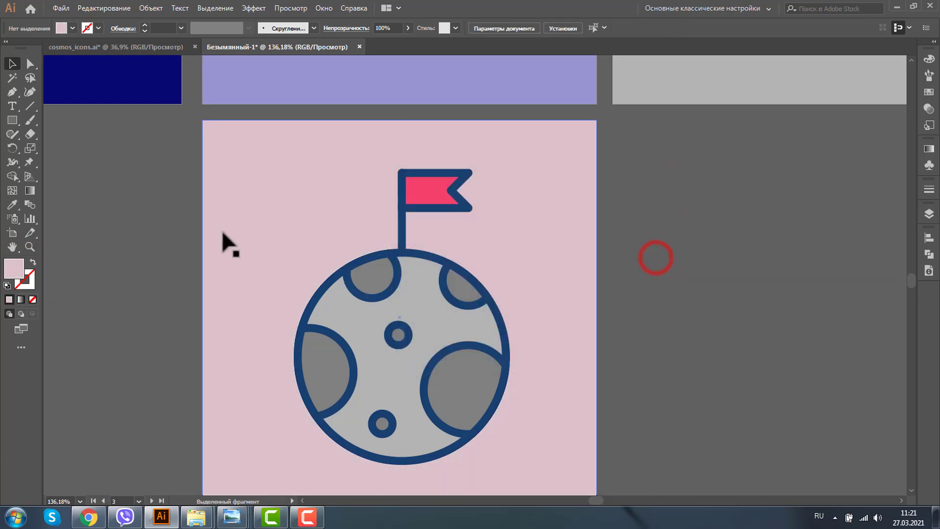
Step: Duplicate the pink-background planet artboard to its right and zoom in on the copy
{"action": "left_click", "coordinate": [464, 280]}
{"action": "left_click", "coordinate": [29, 247]}
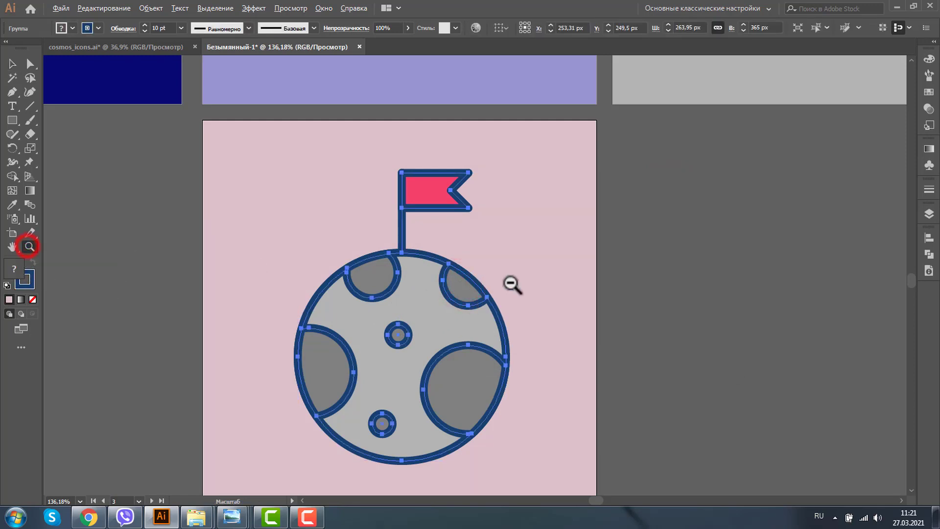
{"action": "left_click", "coordinate": [513, 284], "text": "alt"}
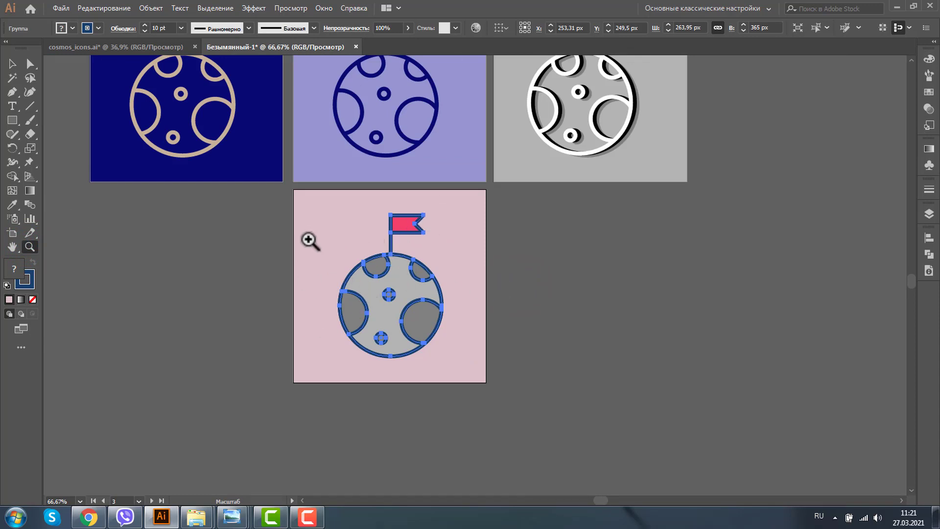
{"action": "left_click", "coordinate": [12, 63]}
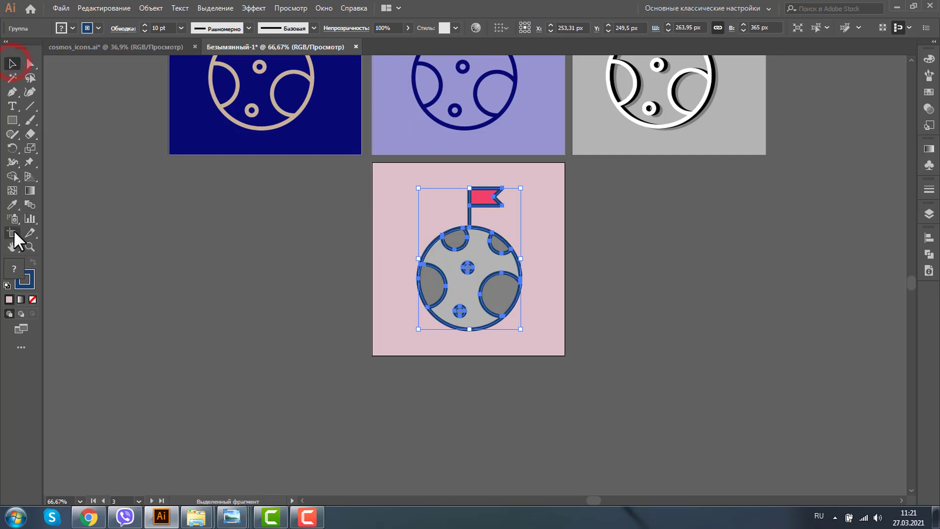
{"action": "left_click", "coordinate": [12, 233]}
{"action": "left_click_drag", "start_coordinate": [425, 246], "coordinate": [629, 256]}
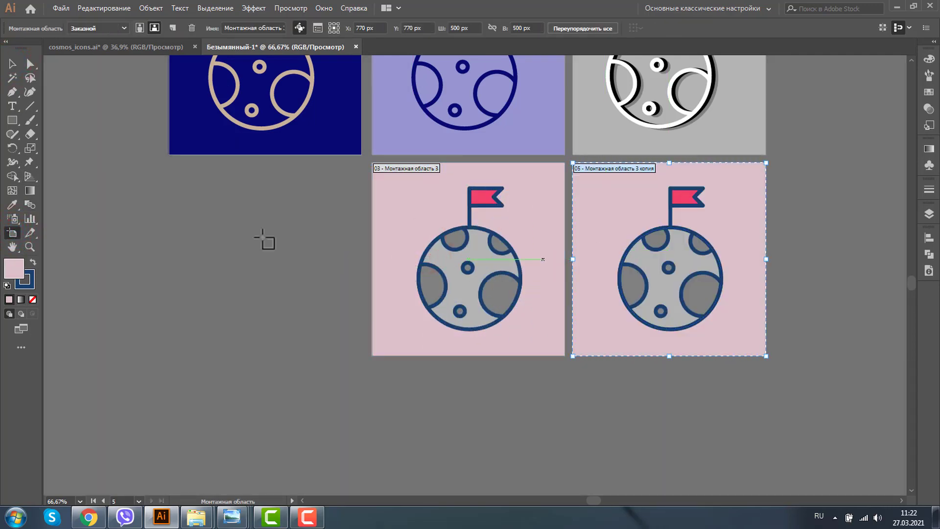
{"action": "left_click", "coordinate": [30, 247]}
{"action": "left_click_drag", "start_coordinate": [556, 157], "coordinate": [800, 367]}
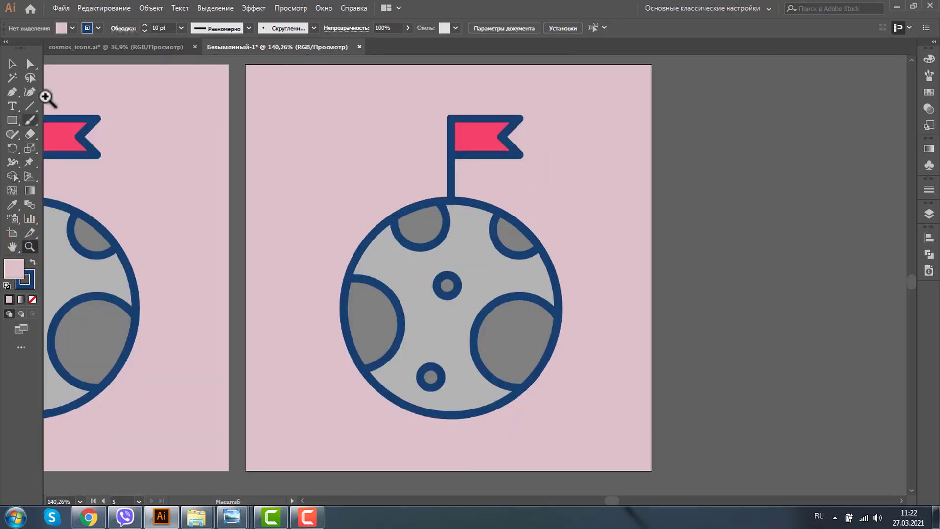
Step: Draw a closed curved blob with the Pen tool around the flag and planet top
{"action": "left_click", "coordinate": [13, 91]}
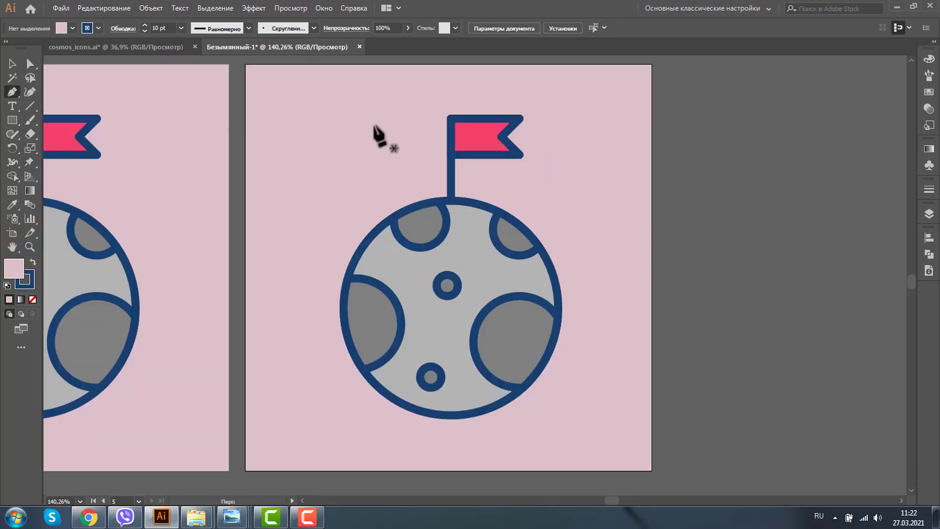
{"action": "left_click", "coordinate": [309, 102]}
{"action": "left_click_drag", "start_coordinate": [358, 127], "coordinate": [407, 153]}
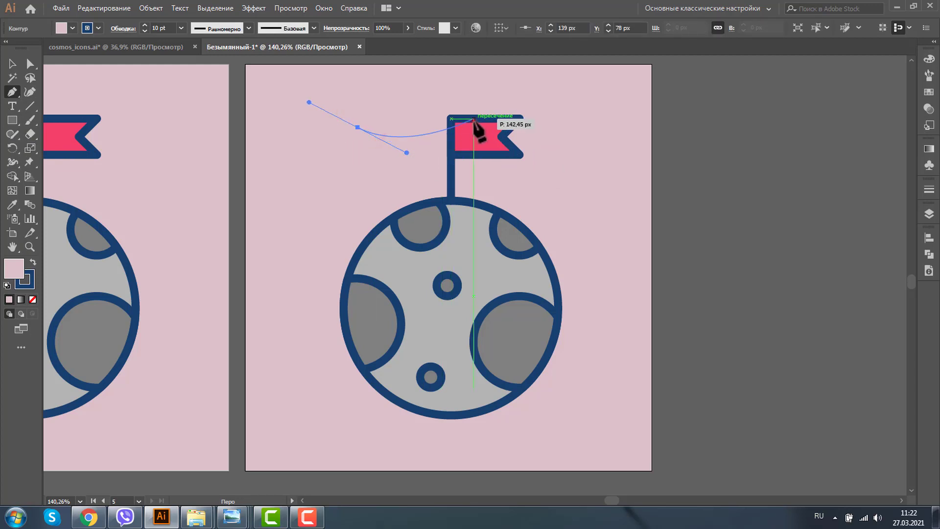
{"action": "left_click_drag", "start_coordinate": [474, 118], "coordinate": [492, 100]}
{"action": "left_click_drag", "start_coordinate": [549, 104], "coordinate": [567, 126]}
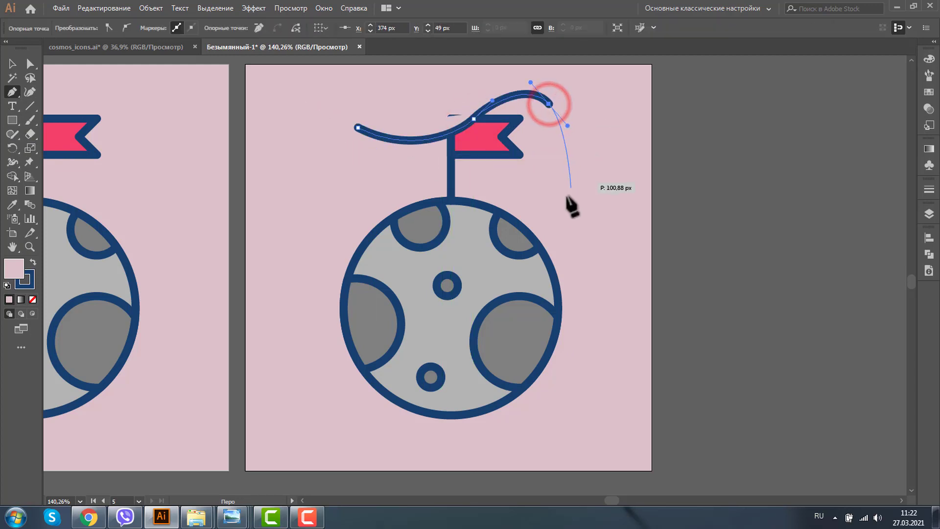
{"action": "left_click_drag", "start_coordinate": [564, 200], "coordinate": [552, 237]}
{"action": "left_click_drag", "start_coordinate": [499, 260], "coordinate": [478, 239]}
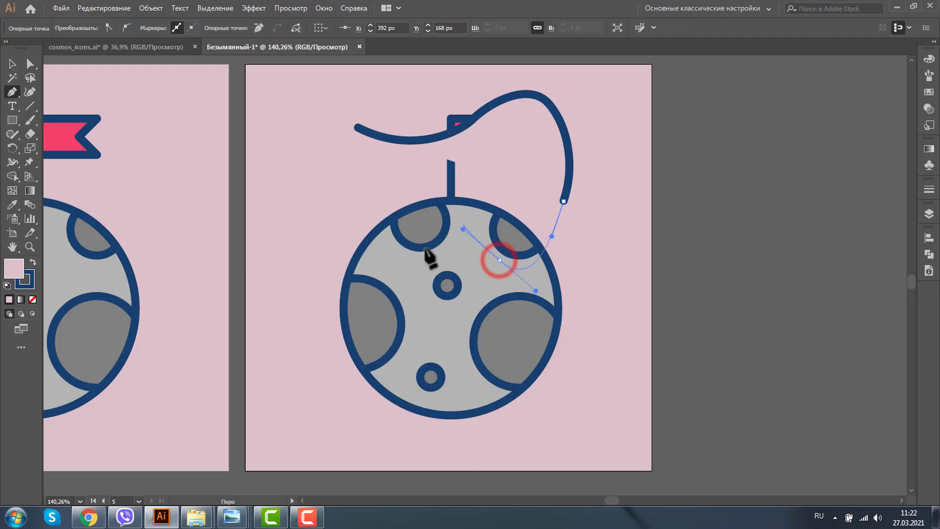
{"action": "left_click_drag", "start_coordinate": [394, 268], "coordinate": [385, 289]}
{"action": "left_click_drag", "start_coordinate": [298, 279], "coordinate": [273, 219]}
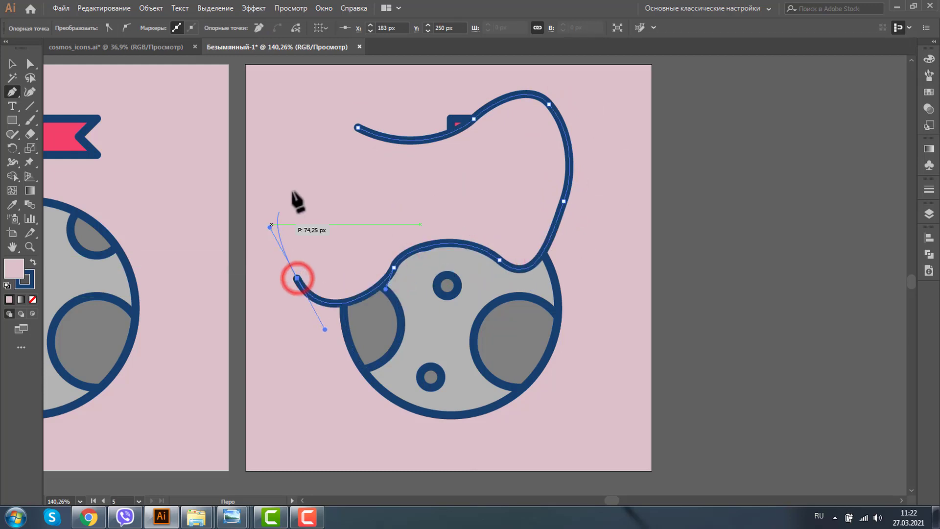
{"action": "left_click_drag", "start_coordinate": [305, 178], "coordinate": [354, 177]}
{"action": "left_click", "coordinate": [358, 128]}
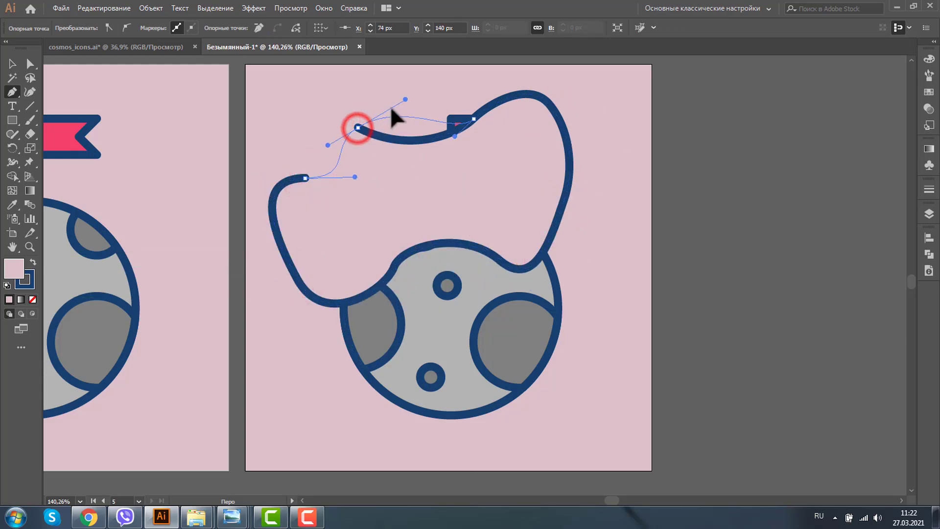
{"action": "left_click_drag", "start_coordinate": [358, 129], "coordinate": [406, 101]}
Step: Give the blob a dark grey fill, 20% opacity and no outline
{"action": "left_click", "coordinate": [12, 63]}
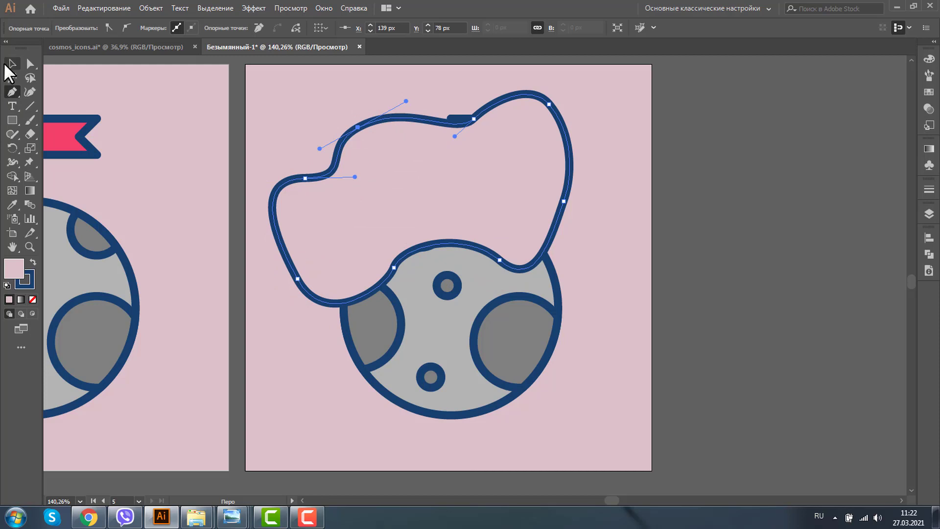
{"action": "left_click", "coordinate": [755, 227]}
{"action": "left_click", "coordinate": [524, 201]}
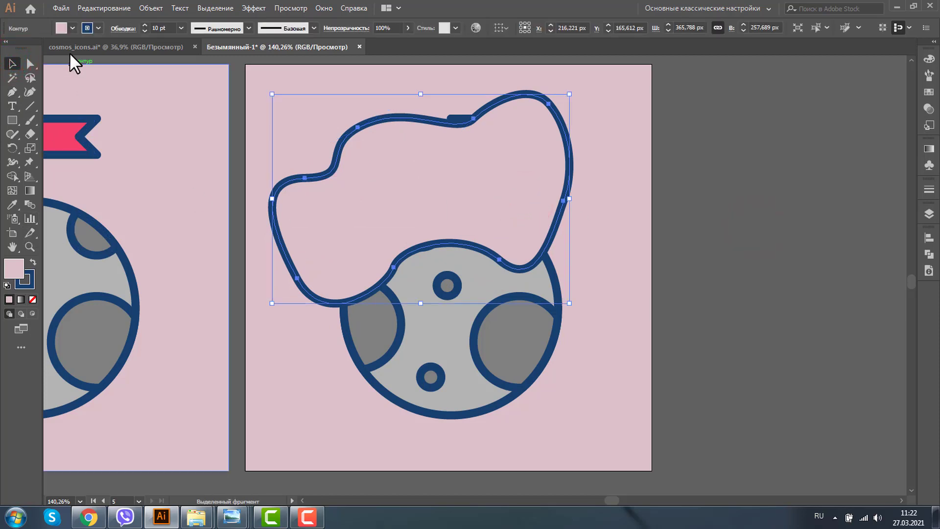
{"action": "left_click", "coordinate": [73, 27]}
{"action": "left_click", "coordinate": [81, 74]}
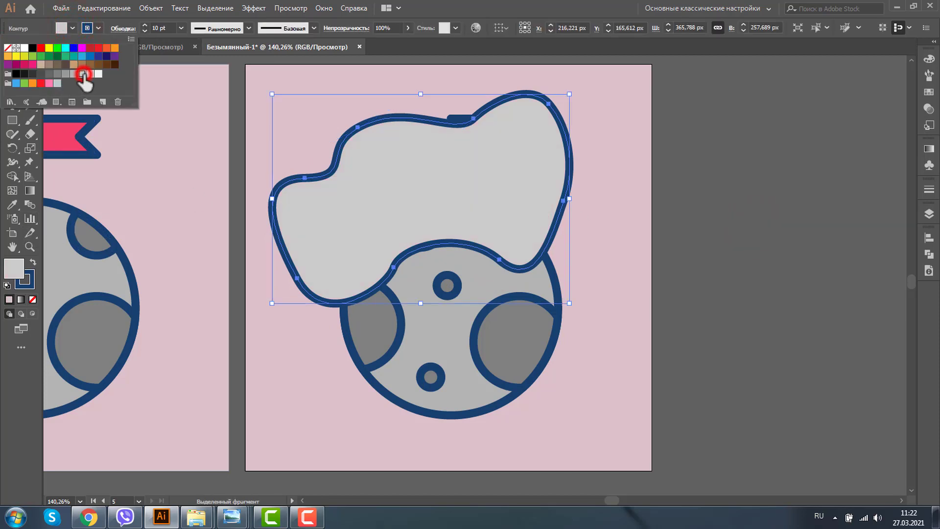
{"action": "left_click", "coordinate": [49, 74]}
{"action": "left_click", "coordinate": [928, 109]}
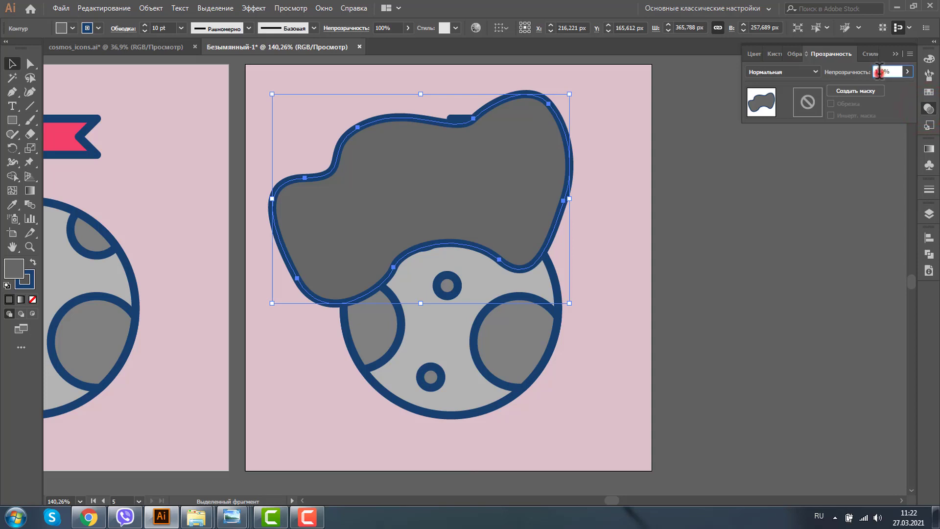
{"action": "left_click", "coordinate": [881, 73]}
{"action": "type", "text": "20"}
{"action": "key", "text": "Return"}
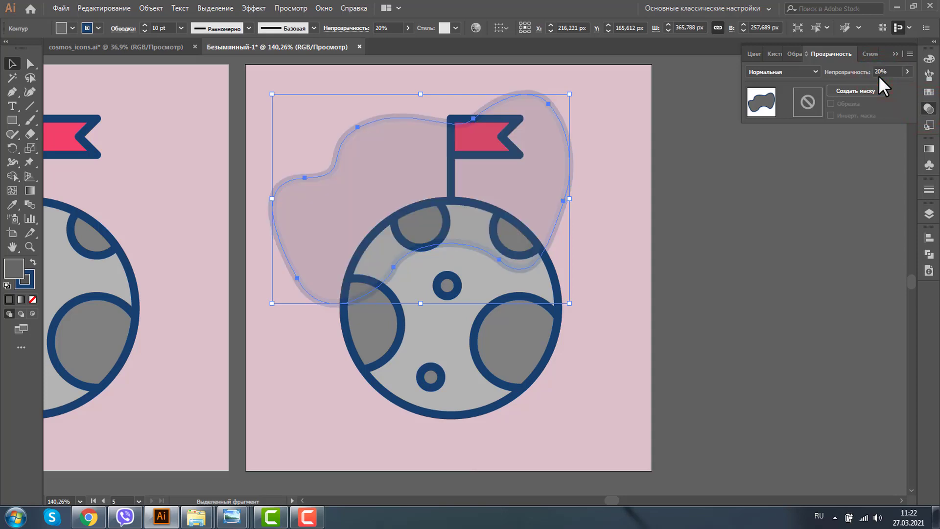
{"action": "left_click", "coordinate": [24, 281]}
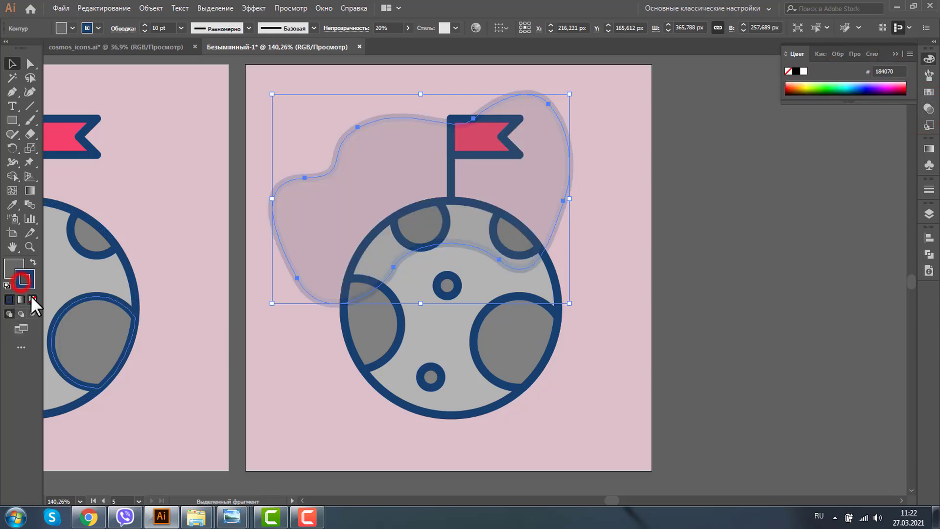
{"action": "left_click", "coordinate": [33, 300]}
{"action": "left_click", "coordinate": [11, 63]}
{"action": "left_click", "coordinate": [774, 235]}
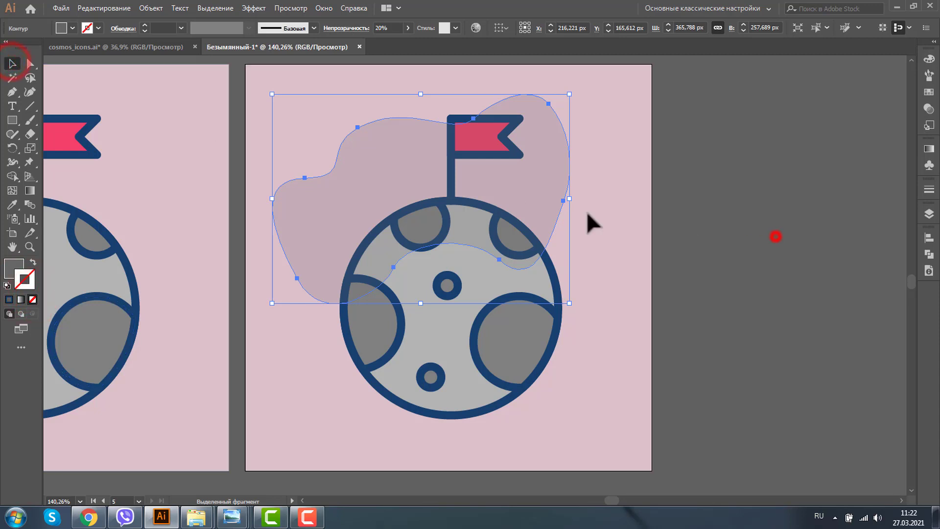
Step: Send the blob behind the planet, nudge it lower, and reshape its anchors
{"action": "left_click", "coordinate": [524, 191]}
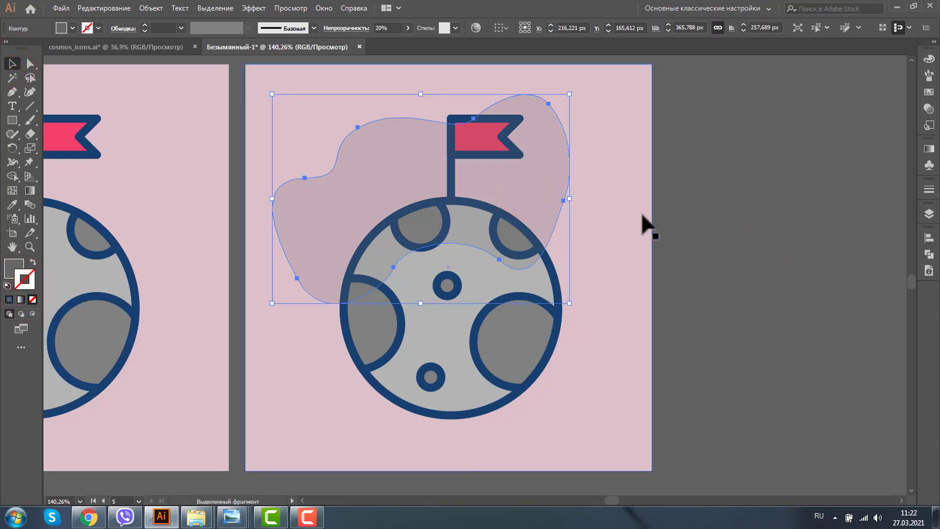
{"action": "key", "text": "a"}
{"action": "key", "text": "ctrl+shift+bracketleft"}
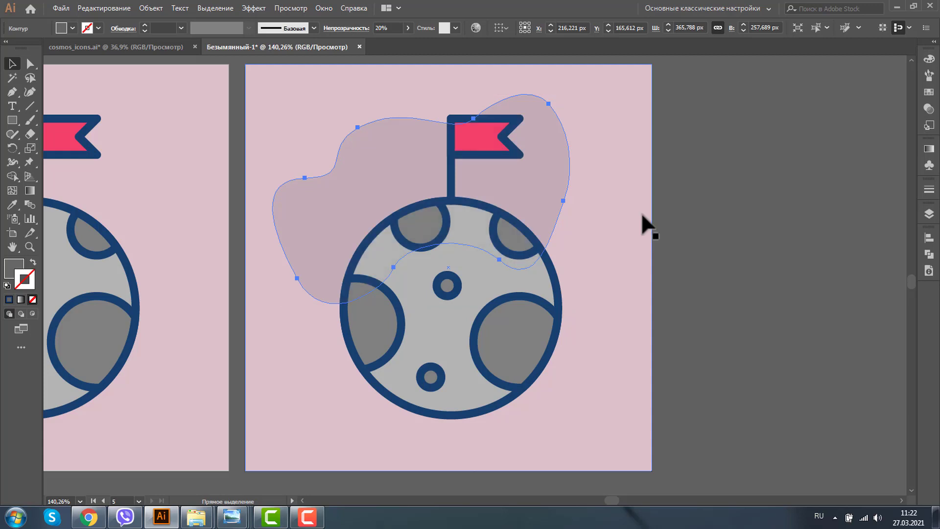
{"action": "key", "text": "v"}
{"action": "left_click", "coordinate": [751, 236]}
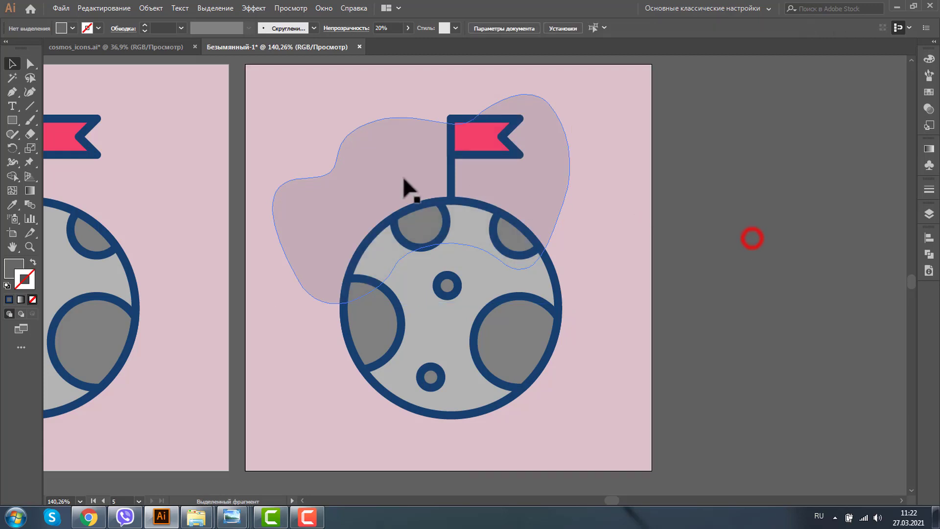
{"action": "left_click_drag", "start_coordinate": [394, 173], "coordinate": [406, 206]}
{"action": "left_click", "coordinate": [759, 208]}
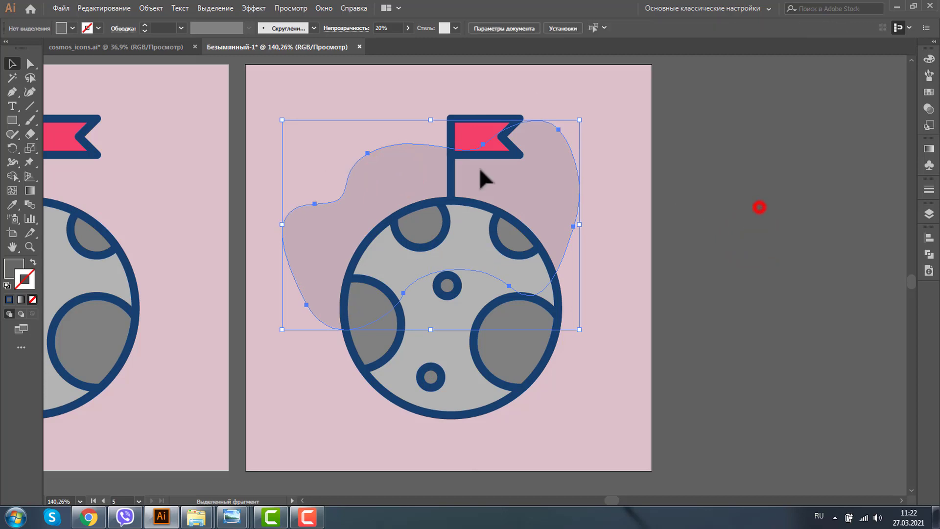
{"action": "left_click", "coordinate": [27, 65]}
{"action": "left_click_drag", "start_coordinate": [366, 159], "coordinate": [248, 287]}
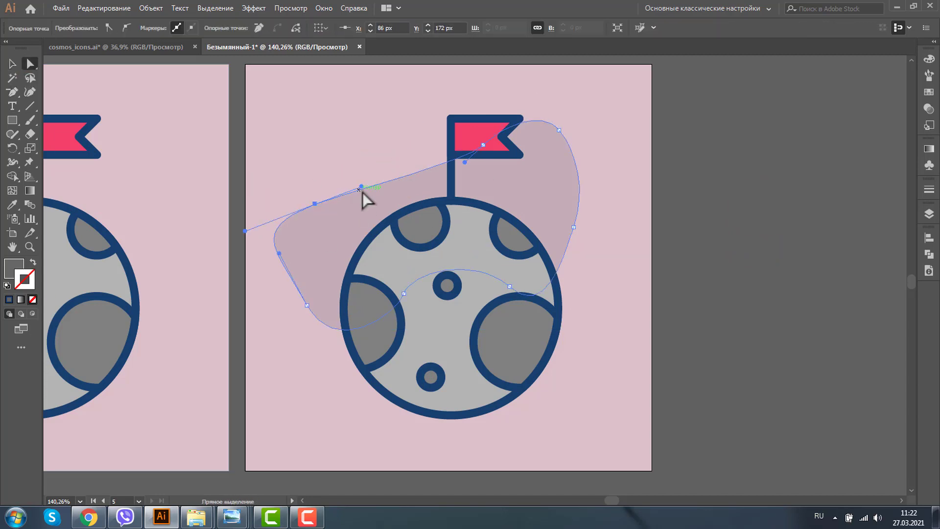
{"action": "left_click_drag", "start_coordinate": [483, 147], "coordinate": [563, 140]}
Step: Duplicate the blob below the planet and reshape the copy toward the lower right
{"action": "key", "text": "v"}
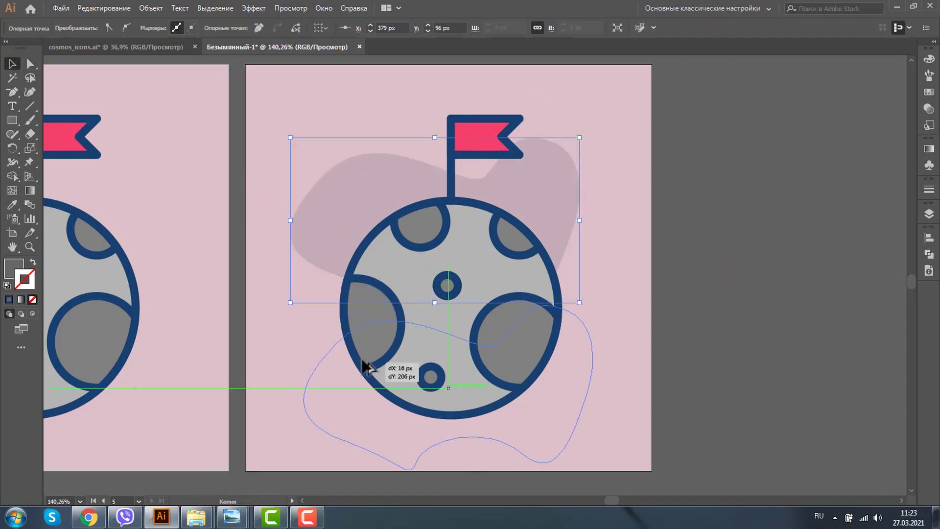
{"action": "left_click_drag", "start_coordinate": [431, 206], "coordinate": [369, 367]}
{"action": "key", "text": "a"}
{"action": "left_click_drag", "start_coordinate": [378, 435], "coordinate": [542, 405]}
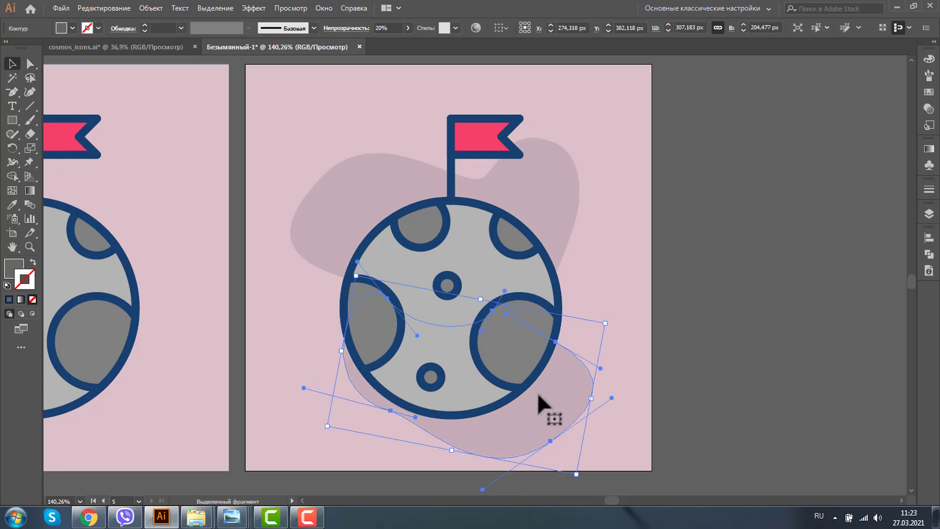
{"action": "key", "text": "ctrl+minus"}
{"action": "left_click_drag", "start_coordinate": [461, 230], "coordinate": [627, 214]}
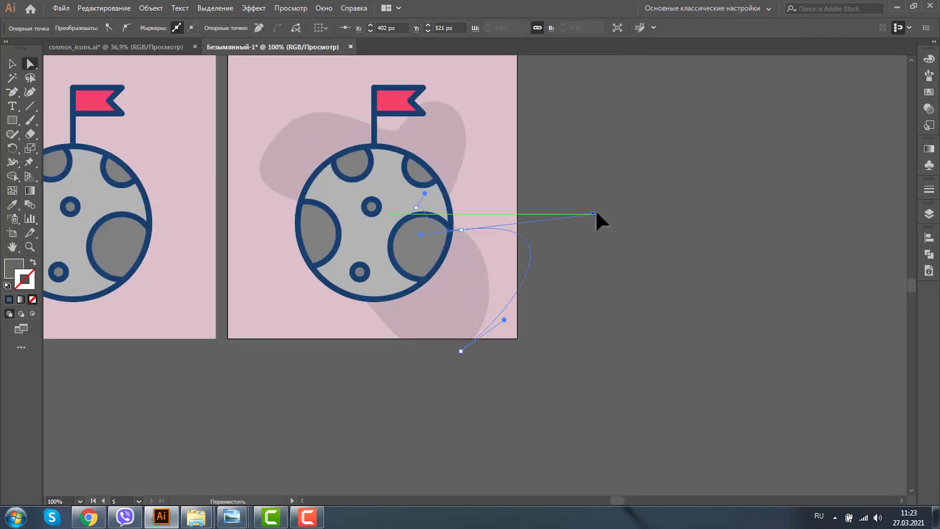
Step: Draw an ellipse at the planet's lower left and reshape it into a small blob
{"action": "key", "text": "l"}
{"action": "left_click_drag", "start_coordinate": [244, 246], "coordinate": [360, 325]}
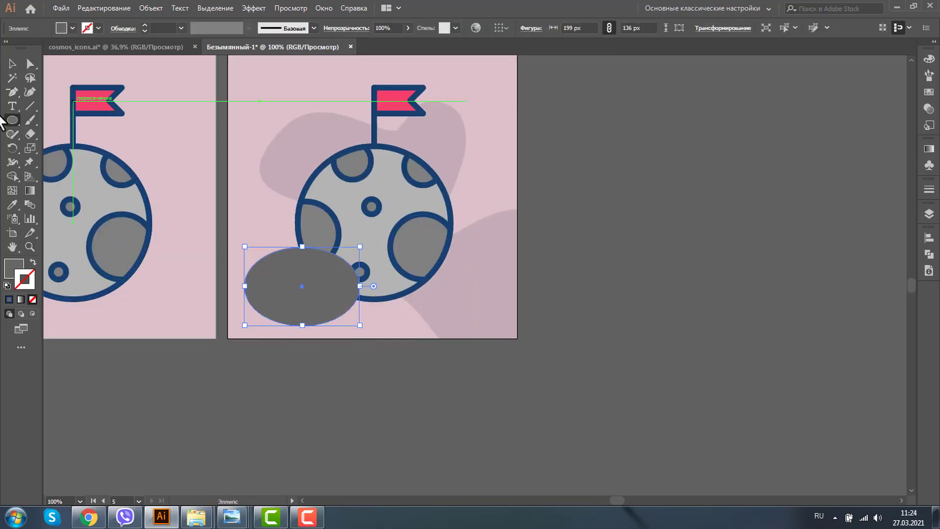
{"action": "key", "text": "a"}
{"action": "mouse_move", "coordinate": [254, 260]}
{"action": "left_mouse_down"}
{"action": "mouse_move", "coordinate": [362, 325]}
{"action": "mouse_move", "coordinate": [271, 237]}
{"action": "left_mouse_up"}
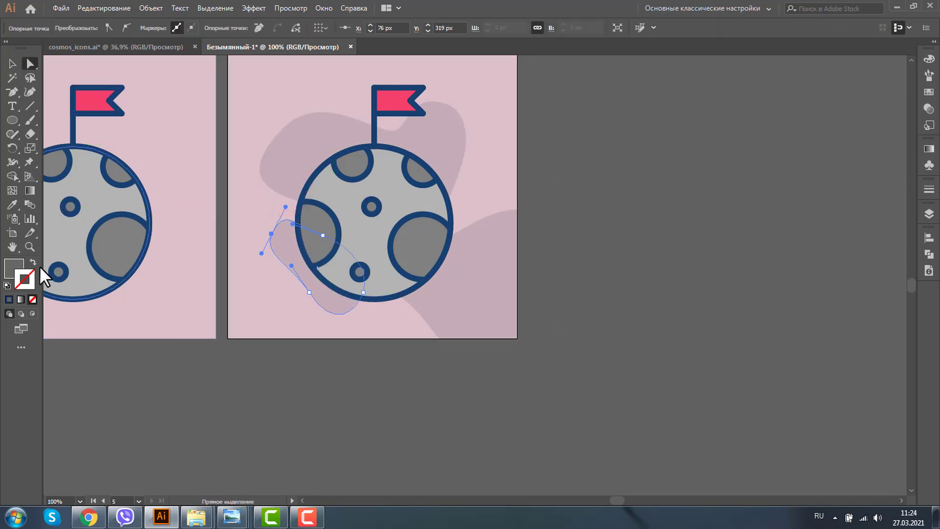
{"action": "left_click", "coordinate": [30, 247]}
Step: Select the background blobs and fill them white
{"action": "left_click", "coordinate": [467, 259], "text": "alt"}
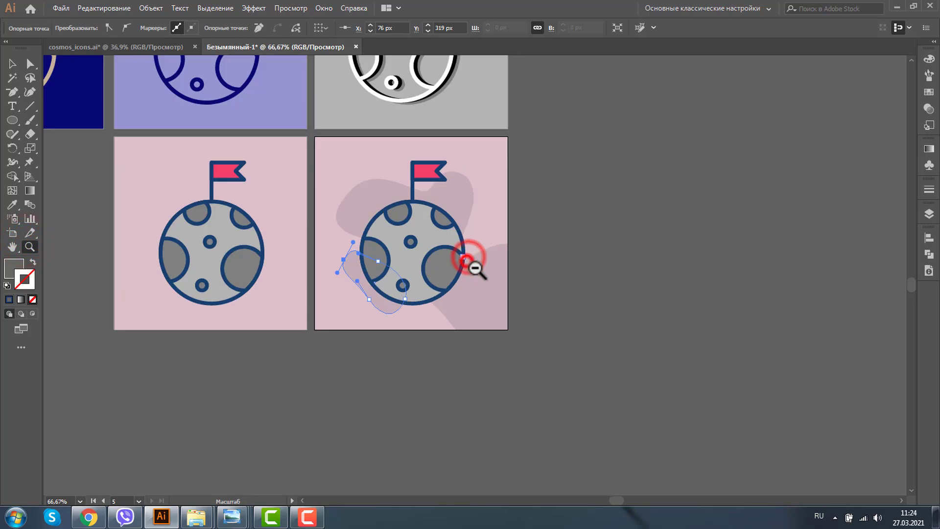
{"action": "left_click", "coordinate": [13, 64]}
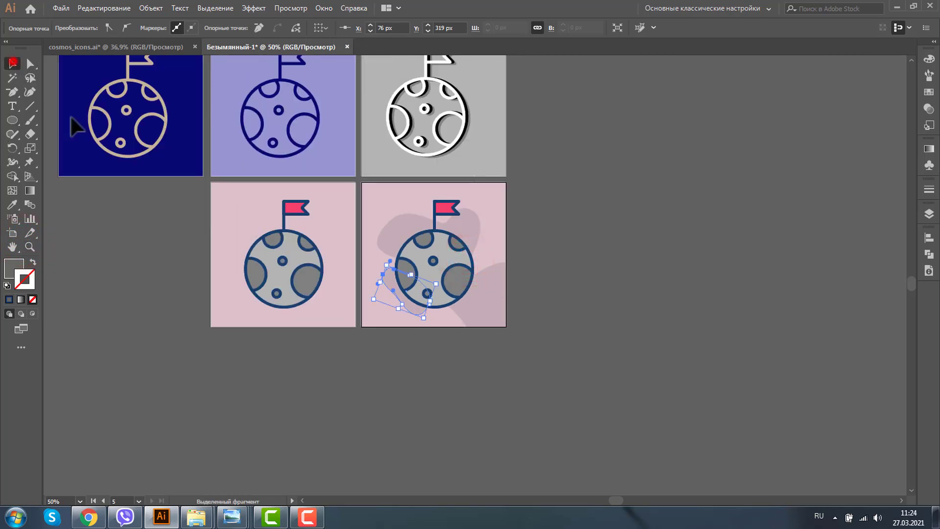
{"action": "left_click", "coordinate": [419, 368]}
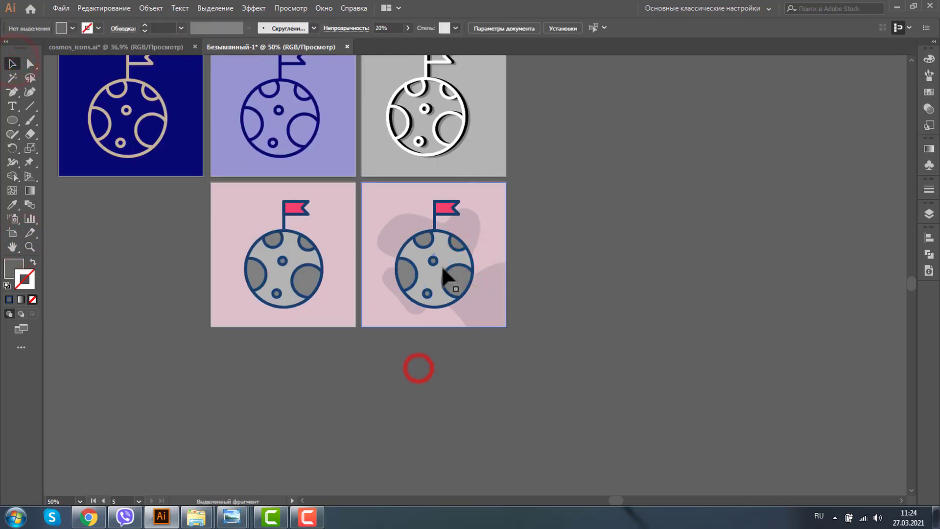
{"action": "left_click", "coordinate": [402, 228]}
{"action": "left_click", "coordinate": [386, 270], "text": "shift"}
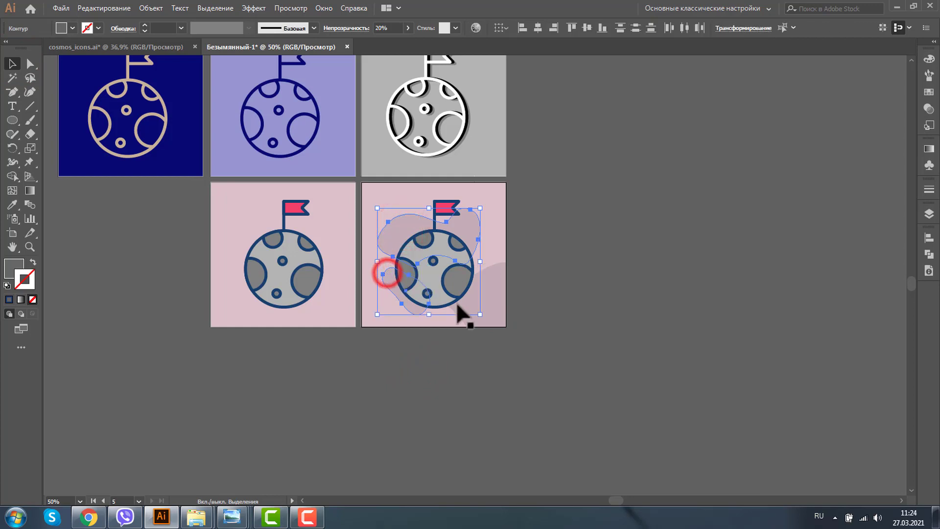
{"action": "left_click", "coordinate": [493, 308], "text": "shift"}
{"action": "left_click", "coordinate": [73, 28]}
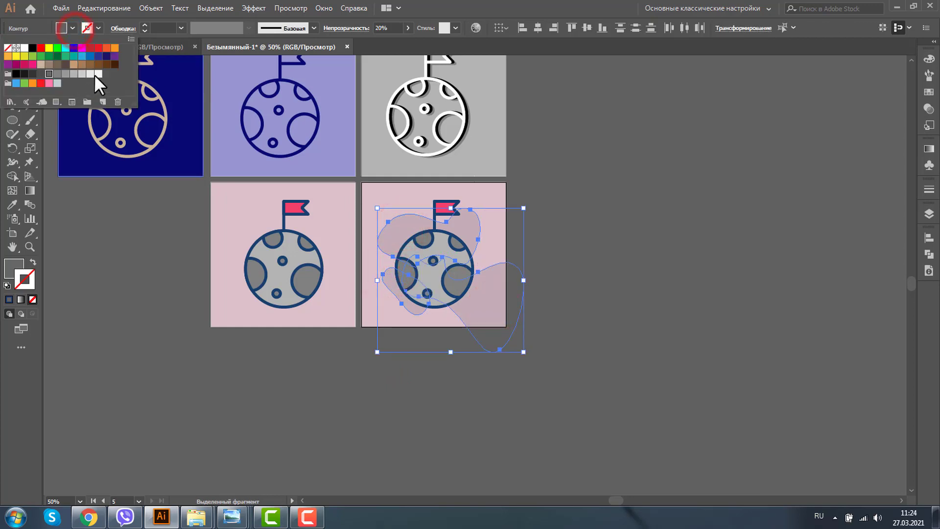
{"action": "left_click", "coordinate": [97, 74]}
{"action": "left_click", "coordinate": [586, 171]}
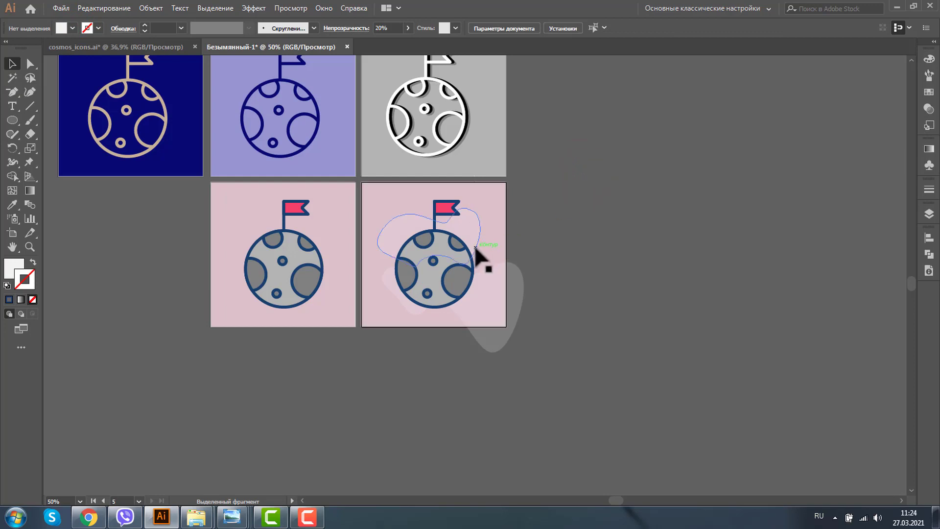
Step: Sample the flag's pink onto both blobs with the Eyedropper and remove their outline
{"action": "left_click_drag", "start_coordinate": [390, 224], "coordinate": [411, 273]}
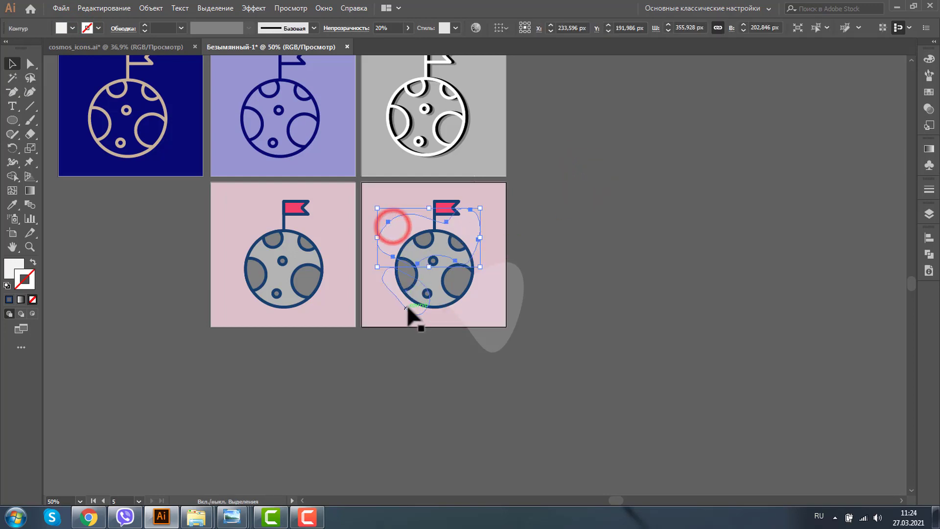
{"action": "left_click", "coordinate": [407, 308]}
{"action": "left_click", "coordinate": [484, 326], "text": "shift"}
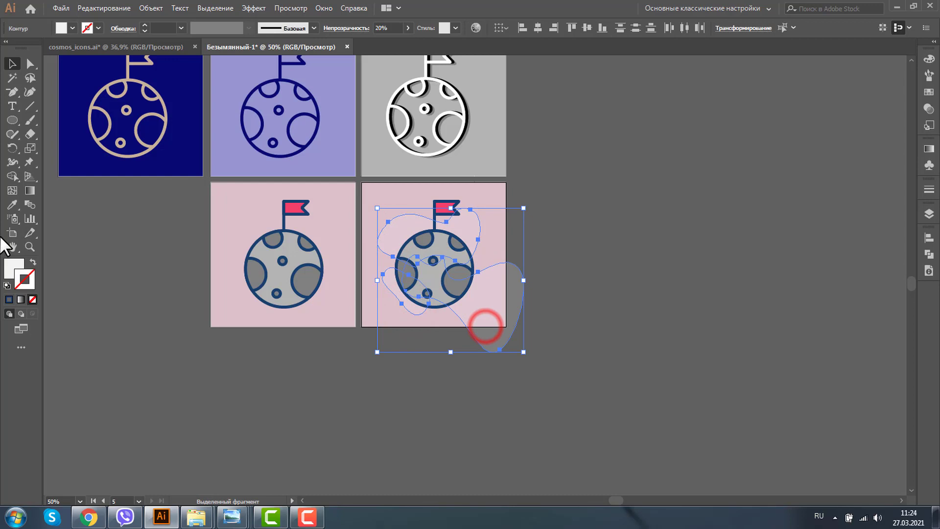
{"action": "left_click", "coordinate": [12, 206]}
{"action": "left_click", "coordinate": [441, 209]}
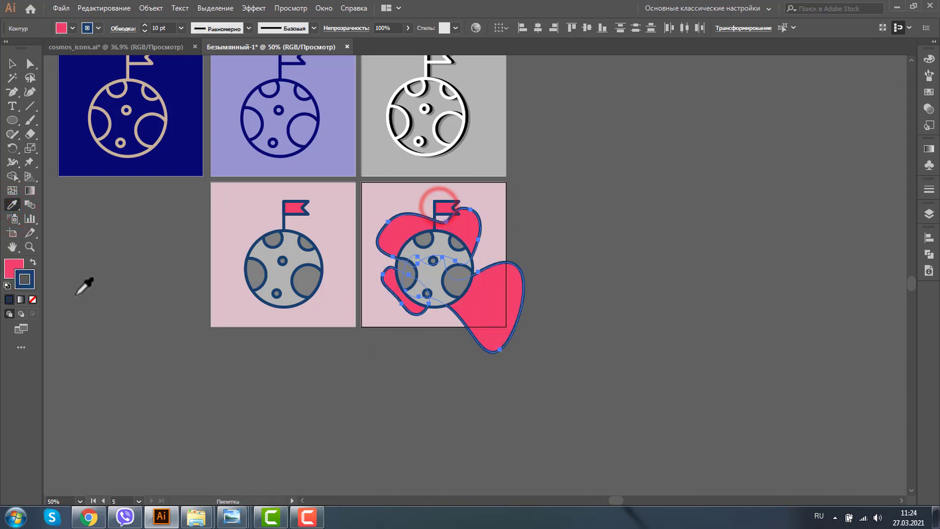
{"action": "left_click", "coordinate": [32, 299]}
{"action": "left_click", "coordinate": [12, 64]}
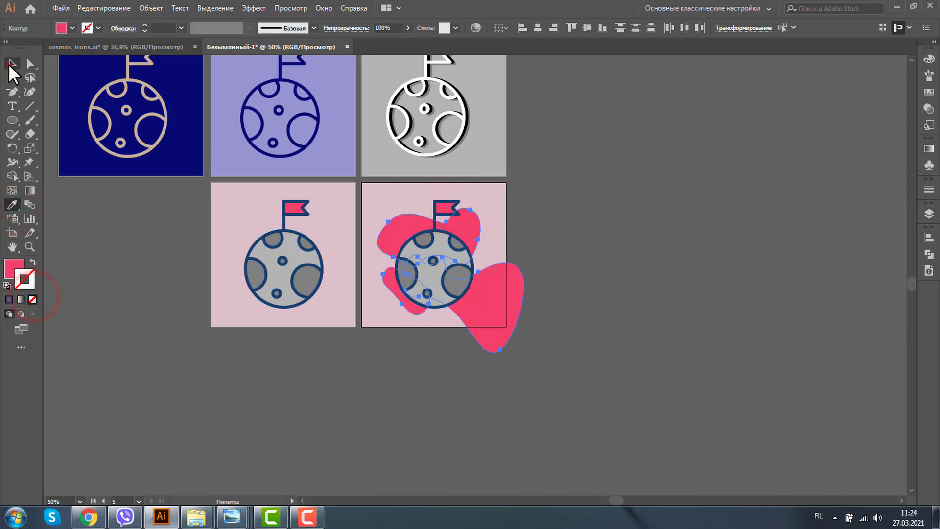
{"action": "left_click", "coordinate": [13, 268]}
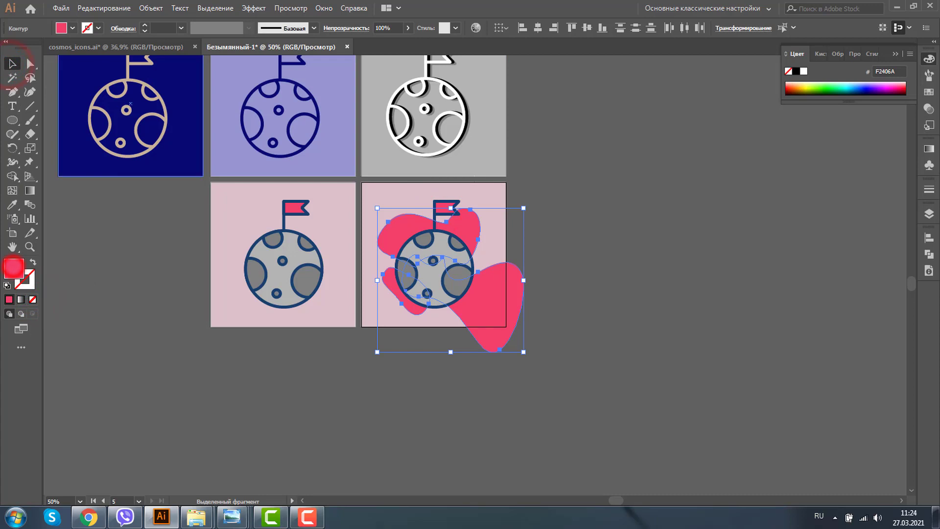
Step: Set the pink blobs' opacity to 20%
{"action": "left_click", "coordinate": [926, 107]}
{"action": "left_click", "coordinate": [879, 71]}
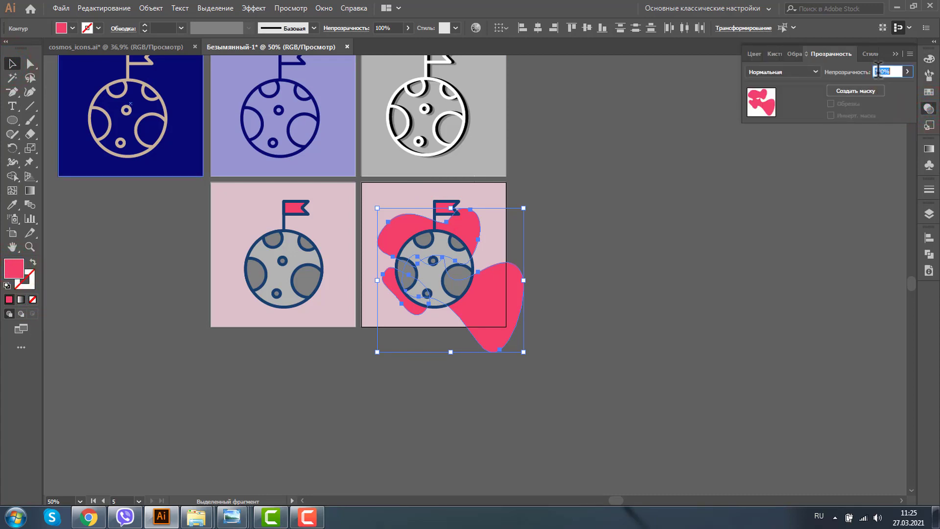
{"action": "type", "text": "0"}
{"action": "key", "text": "Return"}
{"action": "left_click", "coordinate": [749, 250]}
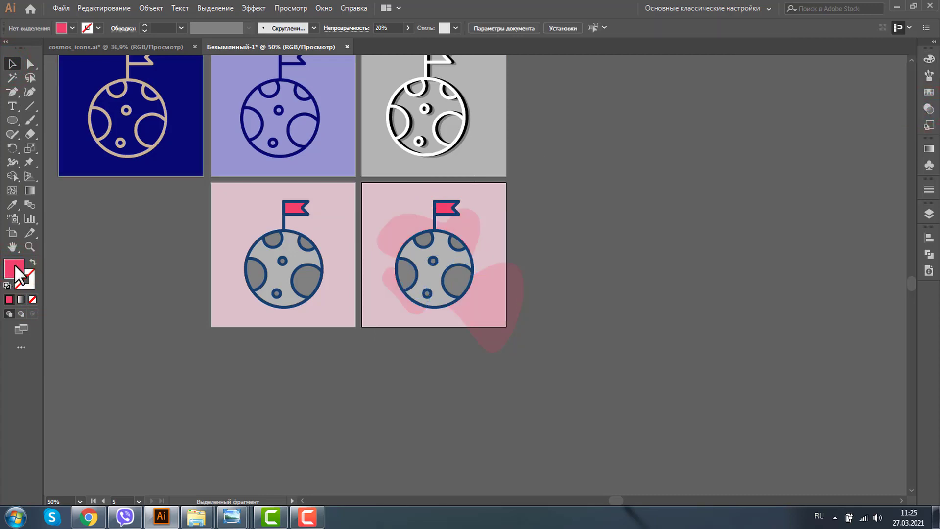
{"action": "left_click", "coordinate": [30, 247]}
Step: Duplicate the plain pink moon artboard into the empty bottom-left slot and zoom in
{"action": "left_click", "coordinate": [491, 272], "text": "alt"}
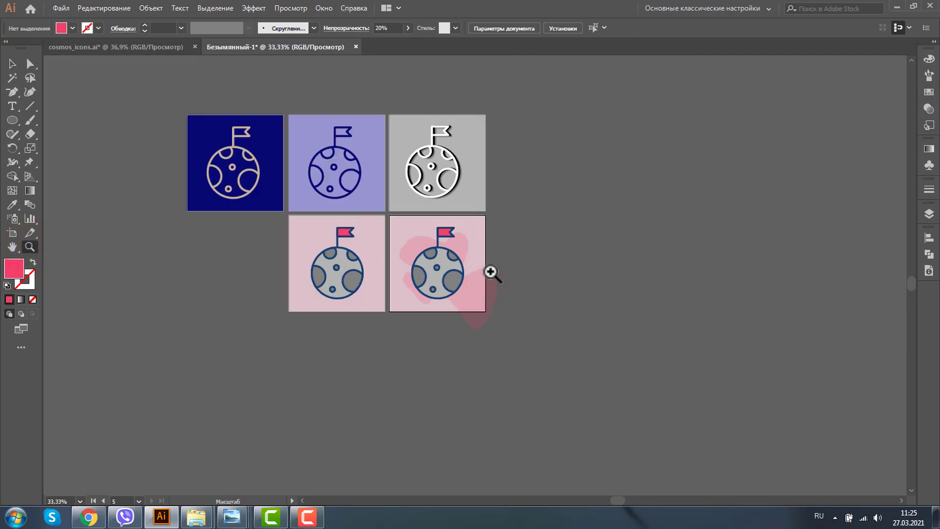
{"action": "left_click", "coordinate": [14, 65]}
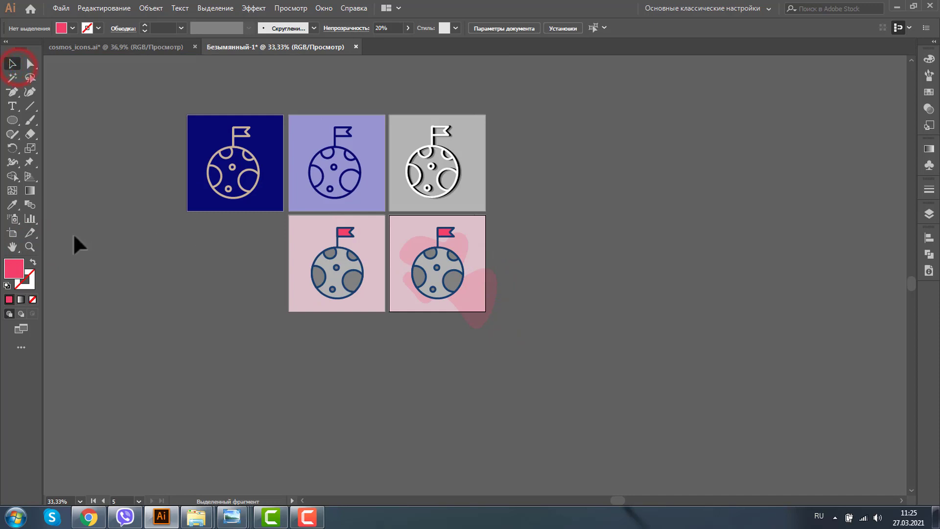
{"action": "left_click", "coordinate": [12, 235]}
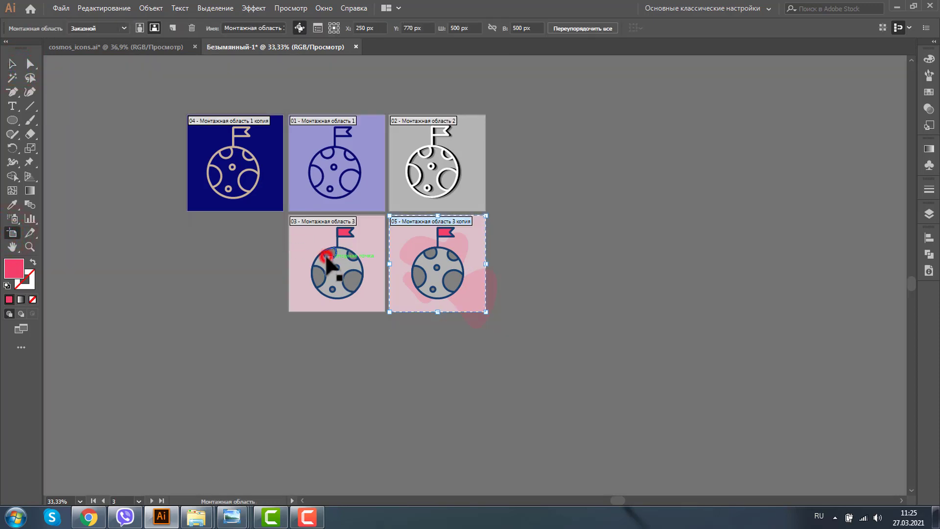
{"action": "left_click_drag", "start_coordinate": [327, 265], "coordinate": [226, 264]}
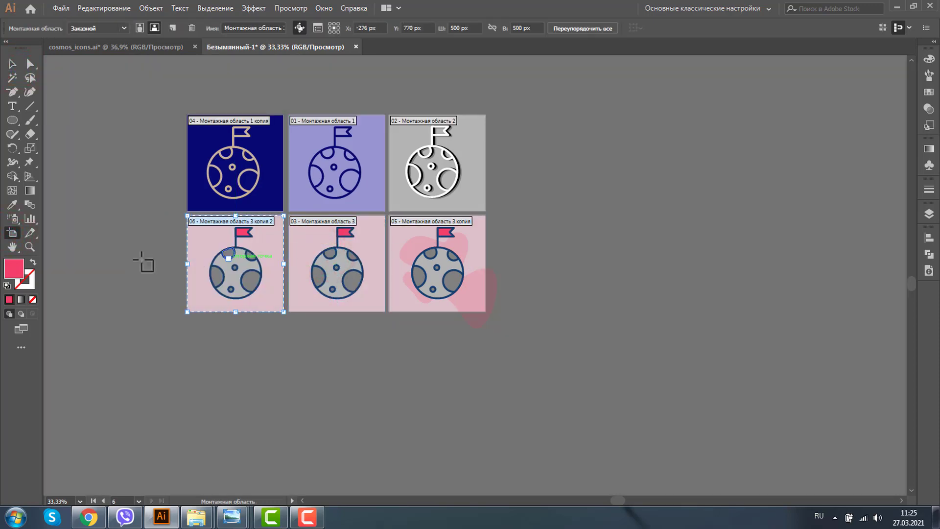
{"action": "left_click", "coordinate": [30, 247]}
{"action": "left_click_drag", "start_coordinate": [175, 222], "coordinate": [241, 249]}
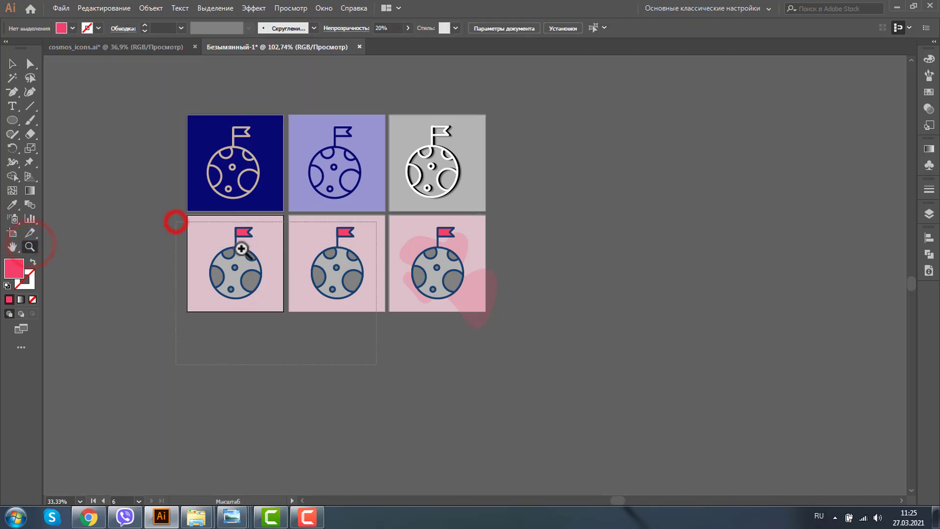
Step: Subtract an up-left offset copy of the moon's circle with Minus Front to leave a crescent
{"action": "left_click", "coordinate": [12, 63]}
{"action": "left_click", "coordinate": [366, 139]}
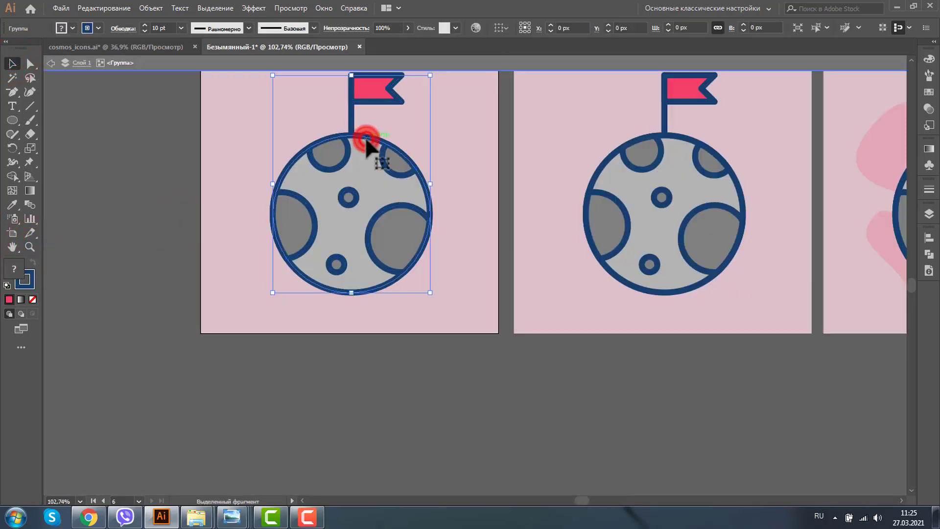
{"action": "double_click", "coordinate": [366, 140]}
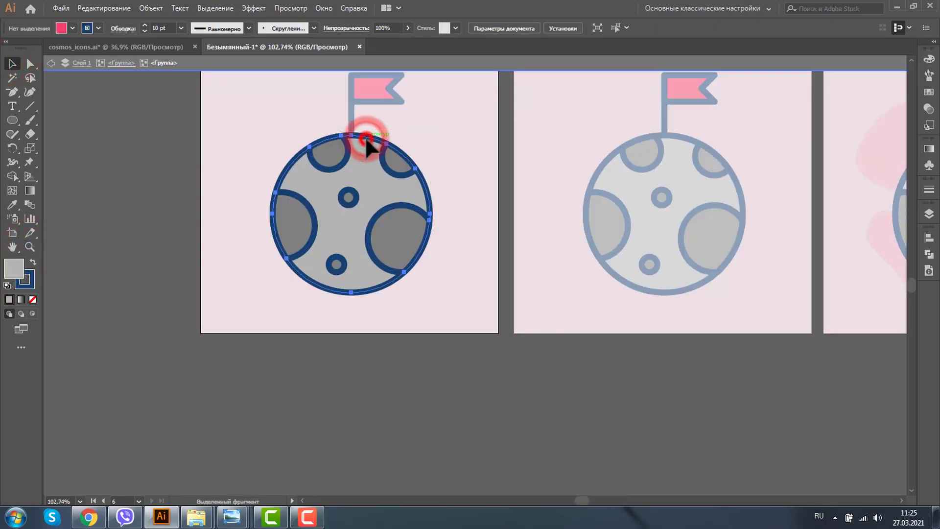
{"action": "left_click_drag", "start_coordinate": [366, 139], "coordinate": [468, 124]}
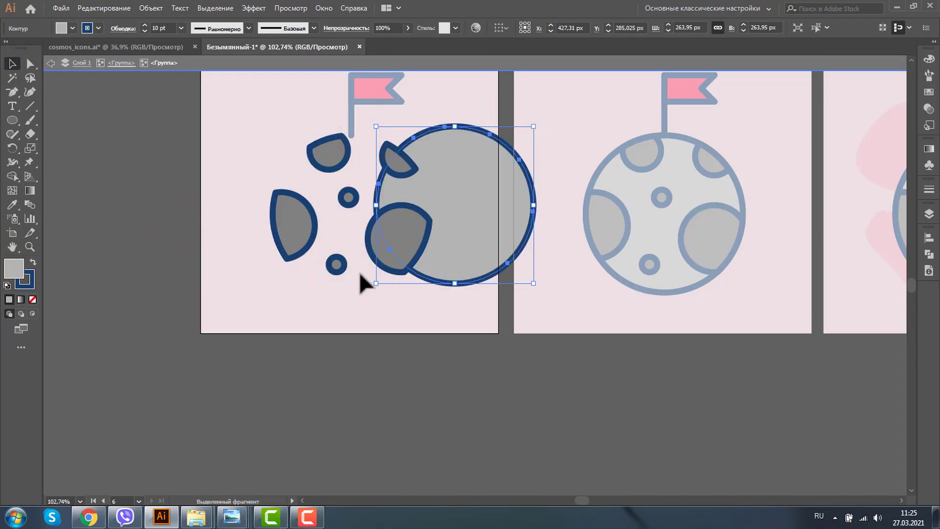
{"action": "key", "text": "ctrl+z"}
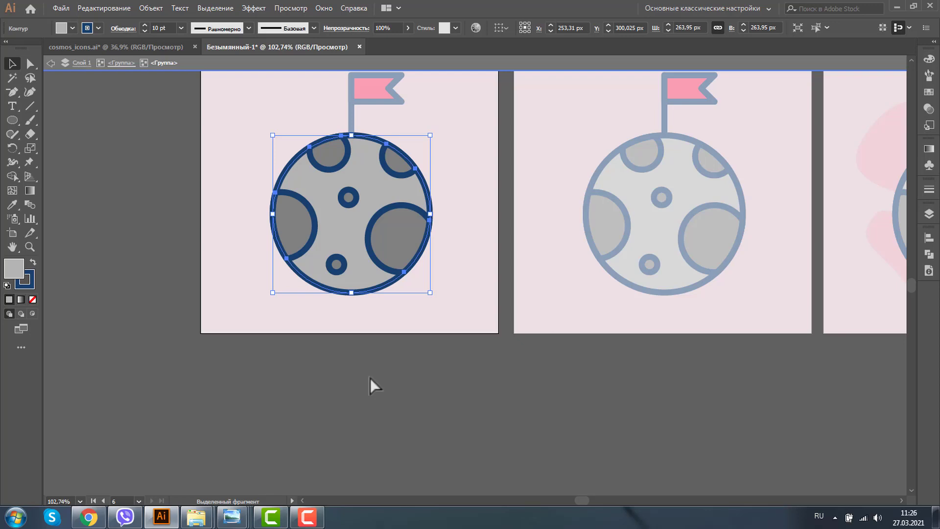
{"action": "key", "text": "ctrl+shift+bracketright"}
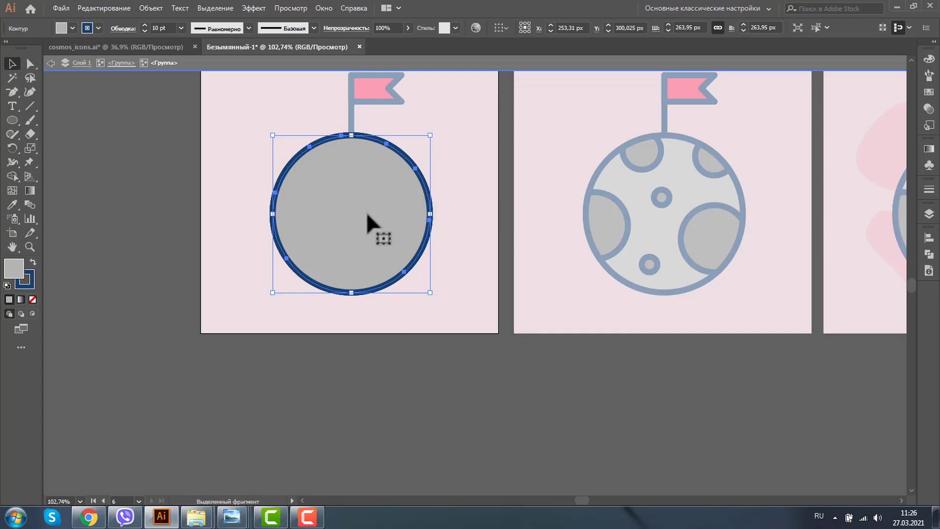
{"action": "left_click_drag", "start_coordinate": [364, 211], "coordinate": [346, 203]}
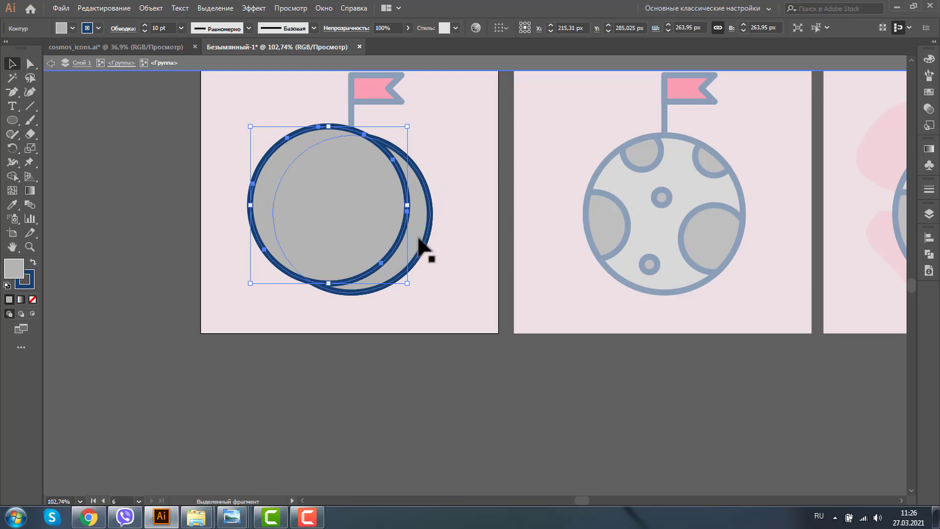
{"action": "left_click", "coordinate": [427, 192], "text": "shift"}
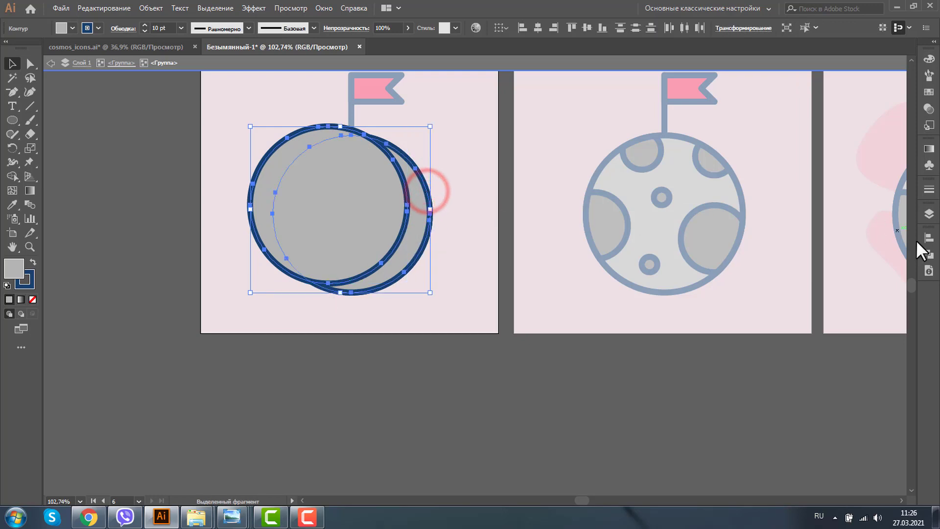
{"action": "left_click", "coordinate": [929, 254]}
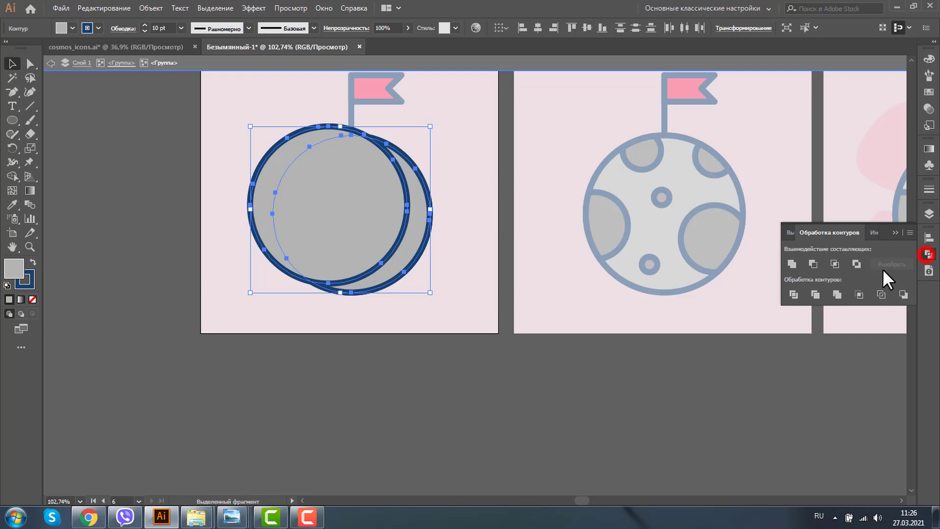
{"action": "left_click", "coordinate": [813, 264]}
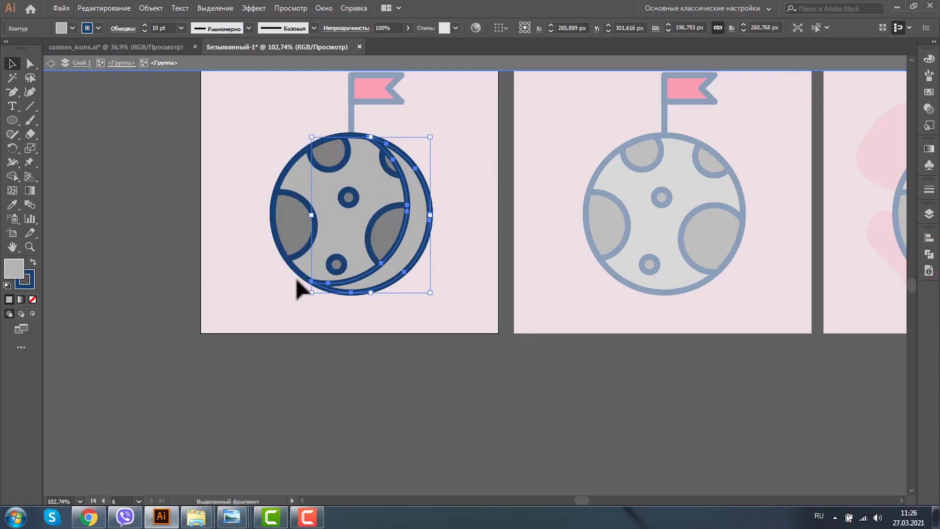
Step: Fill the crescent navy and remove its outline
{"action": "left_click", "coordinate": [33, 262]}
{"action": "left_click", "coordinate": [30, 281]}
{"action": "left_click", "coordinate": [32, 299]}
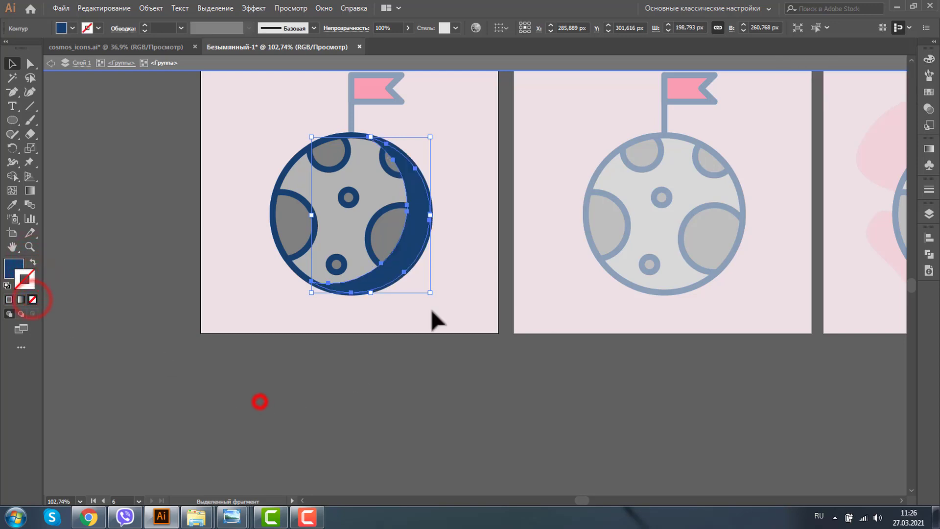
{"action": "left_click", "coordinate": [413, 227]}
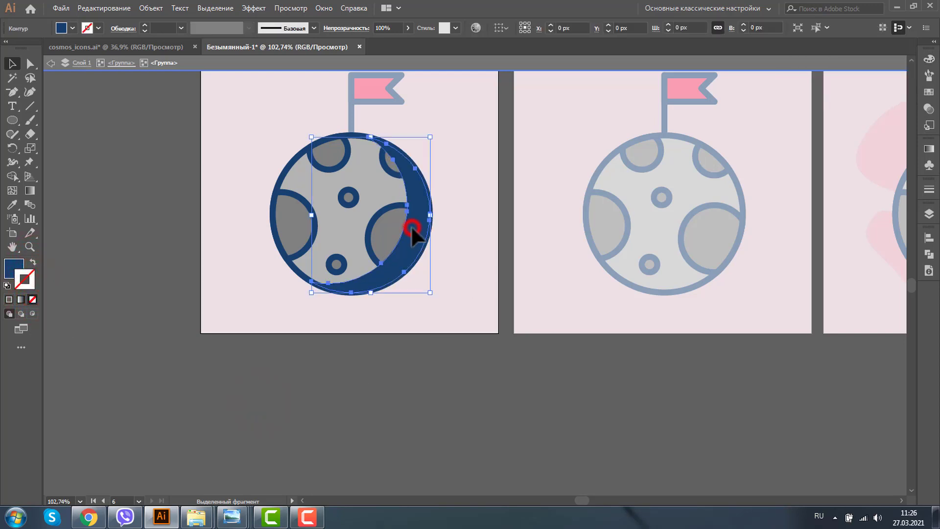
Step: Set the crescent to 20% opacity, then deselect and exit the moon group's isolation mode
{"action": "left_click", "coordinate": [929, 110]}
{"action": "left_click", "coordinate": [882, 71]}
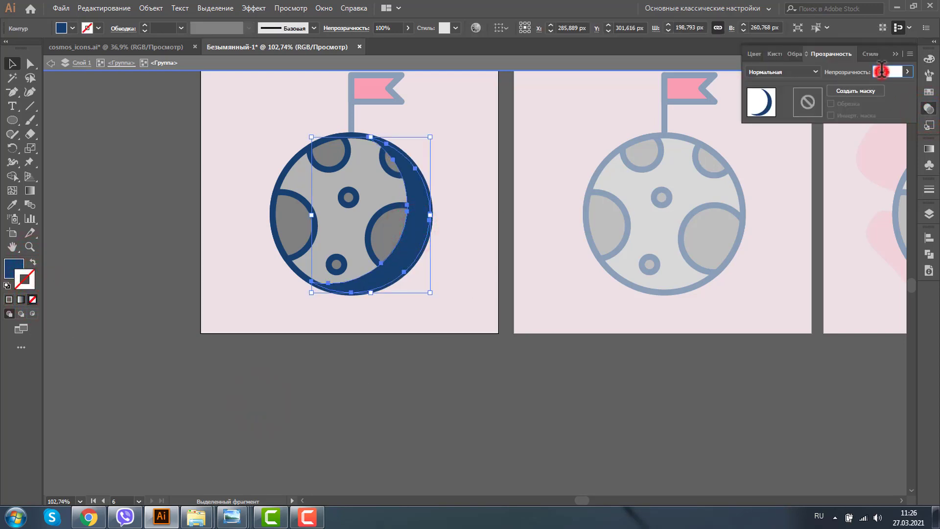
{"action": "type", "text": "20"}
{"action": "key", "text": "Return"}
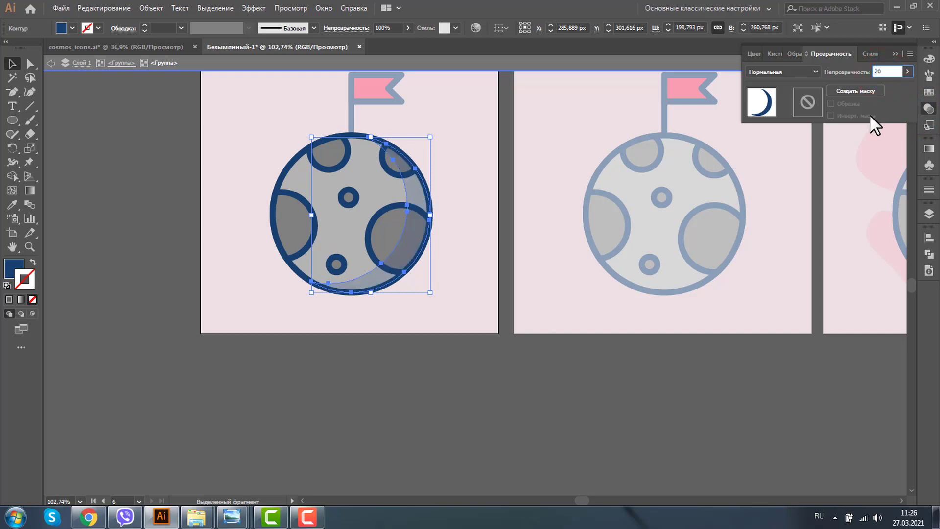
{"action": "left_click", "coordinate": [360, 397]}
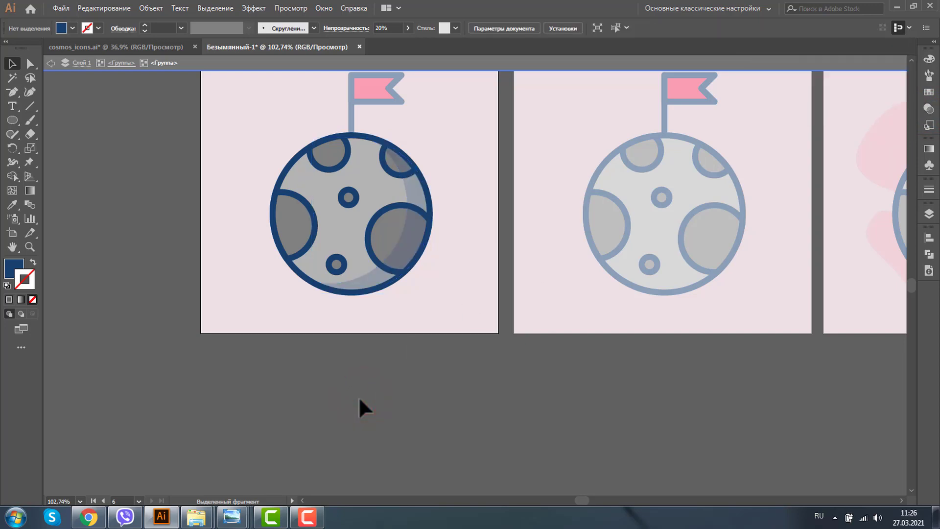
{"action": "double_click", "coordinate": [308, 405]}
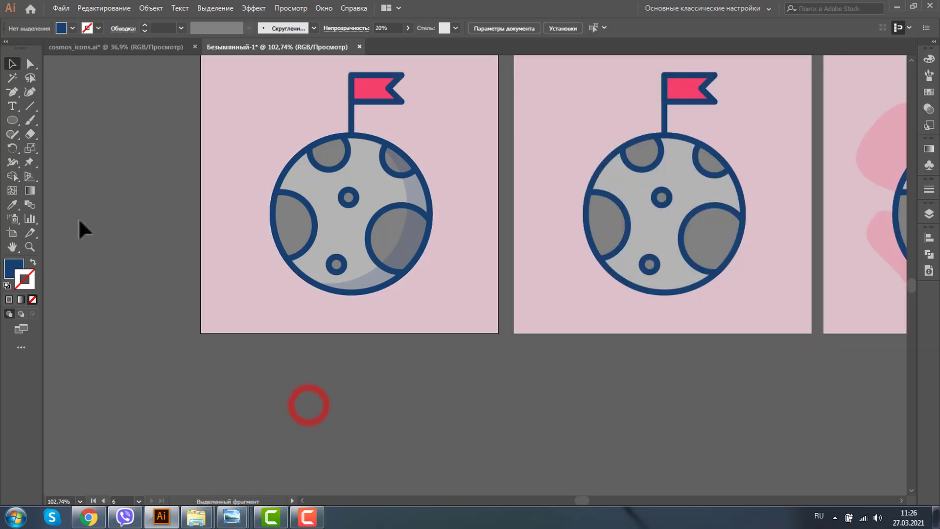
Step: Zoom out so all six planet icons in the 3×2 grid are visible
{"action": "left_click", "coordinate": [27, 245]}
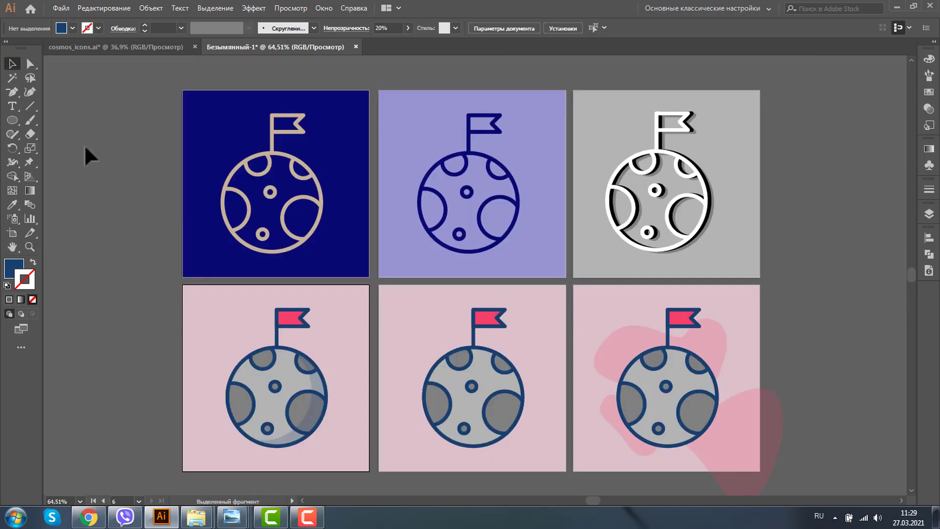